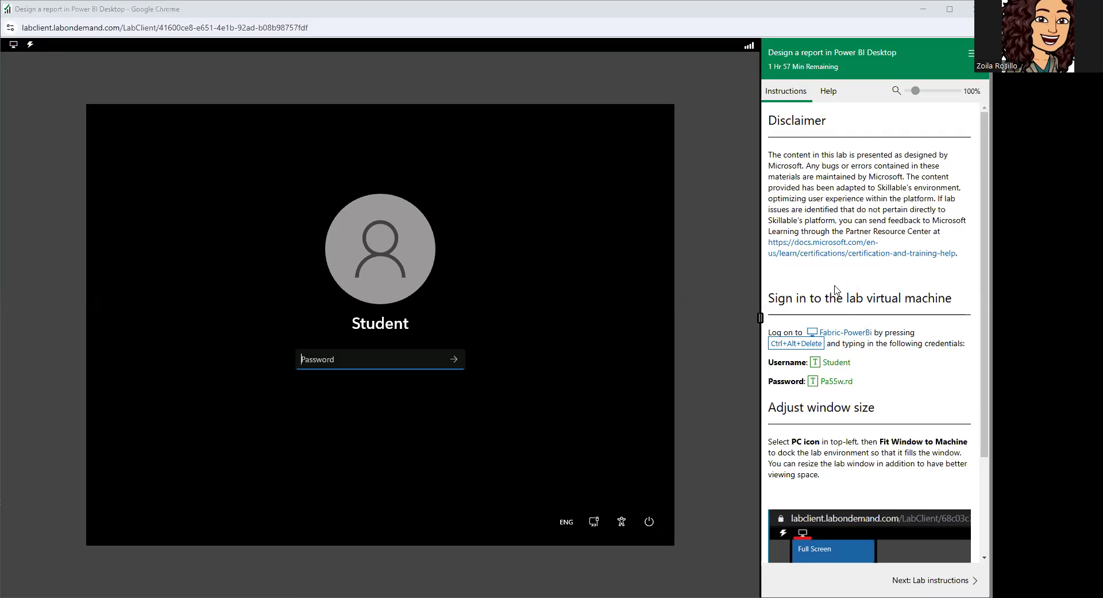
Sign in to the lab virtual machine as Student by entering the account password given in the instructions.
scroll(837, 289, "down", 2)
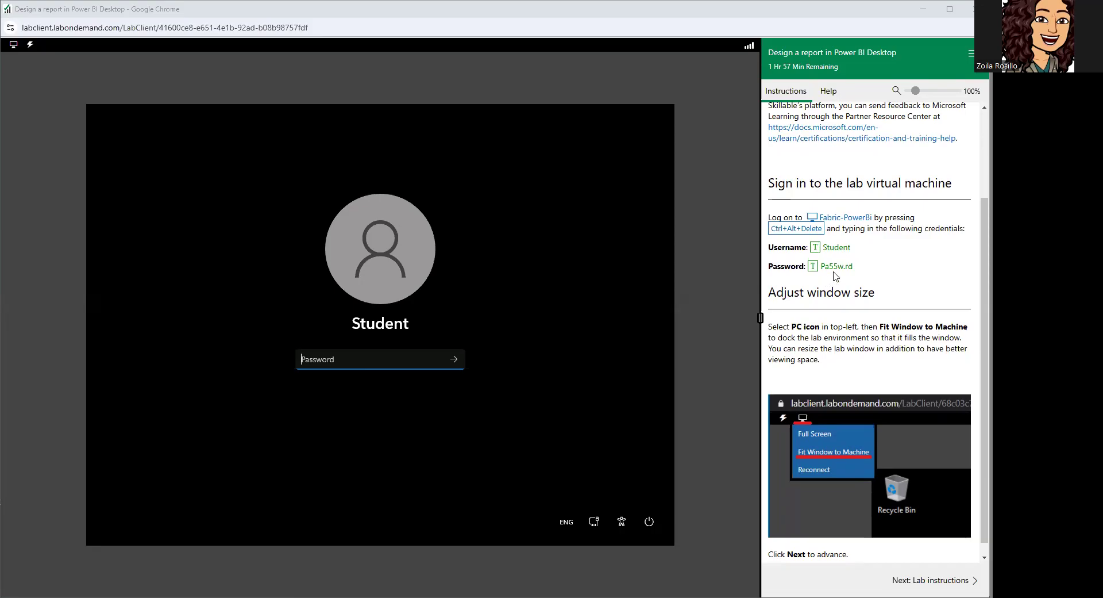
left_click(320, 359)
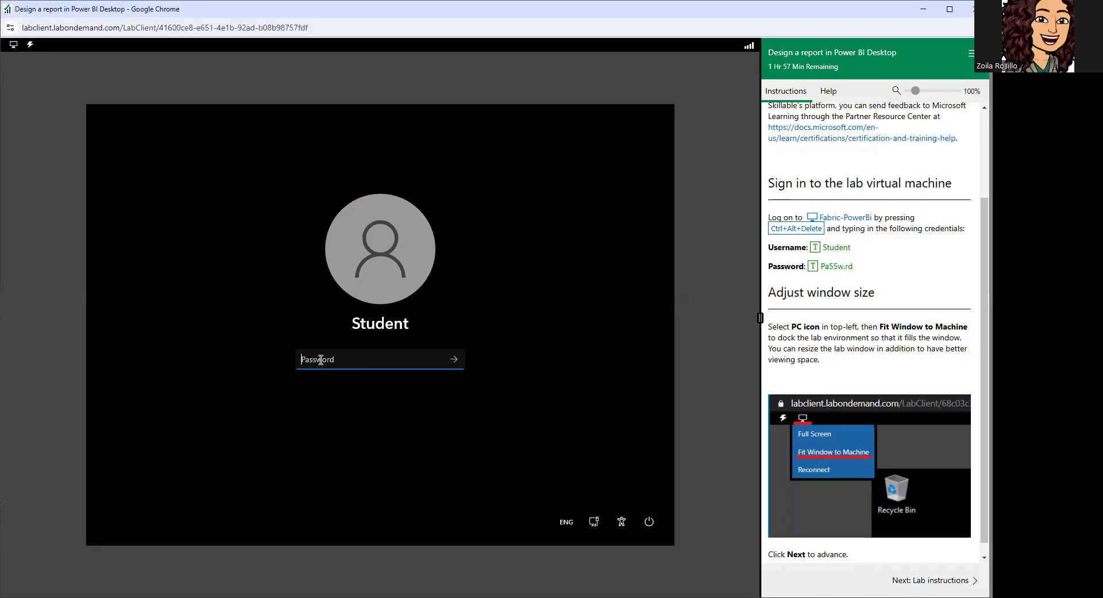
type("Pa55w.rd")
key("Return")
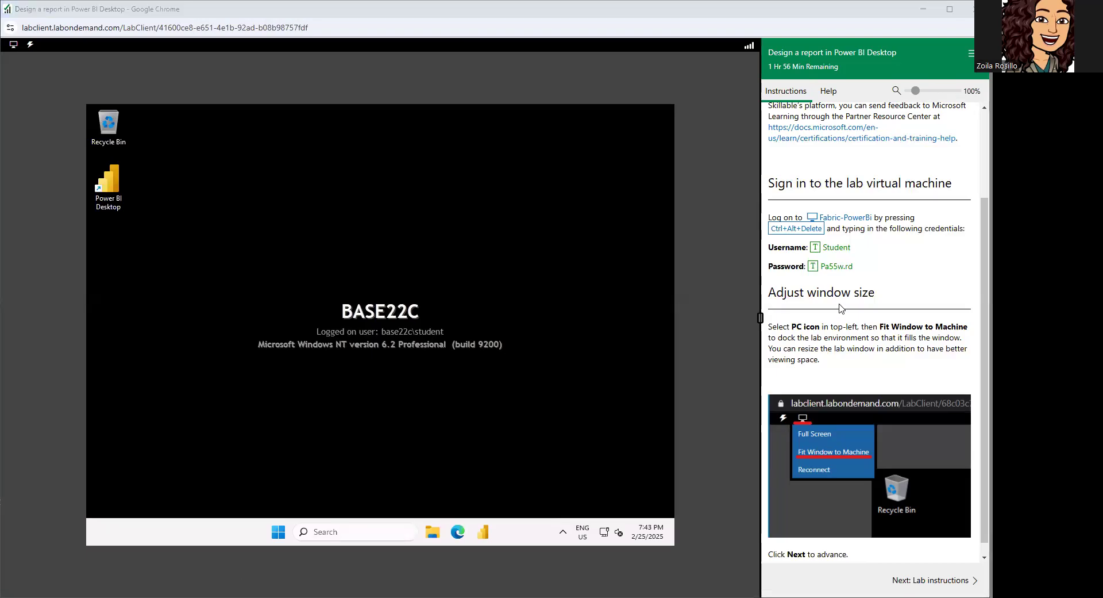
Widen the virtual machine area beside the instructions and advance to the Lab instructions page.
scroll(839, 308, "down", 1)
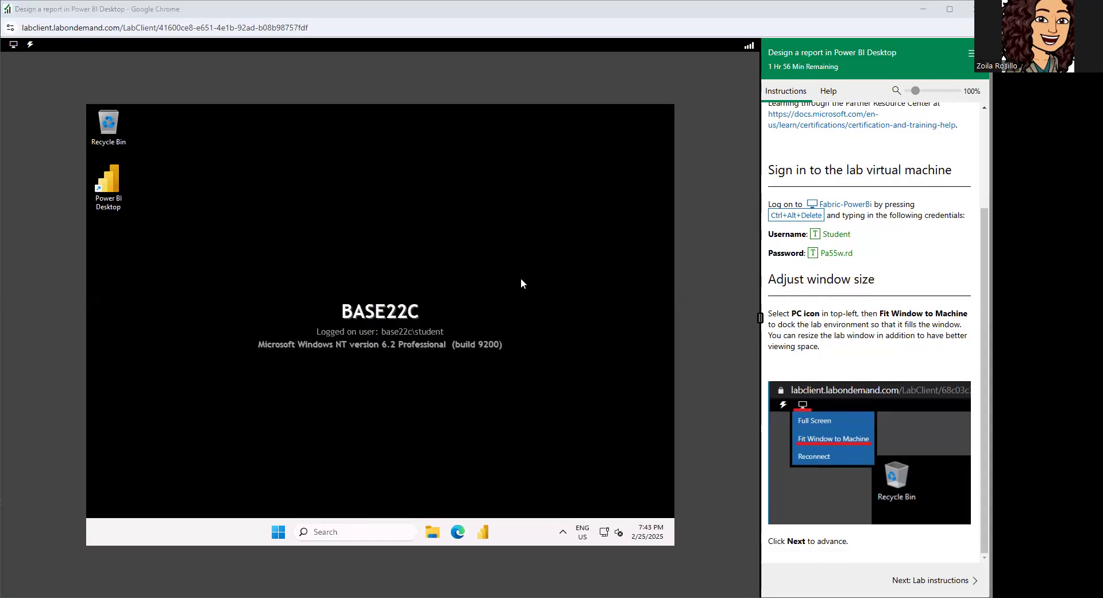
left_click(15, 47)
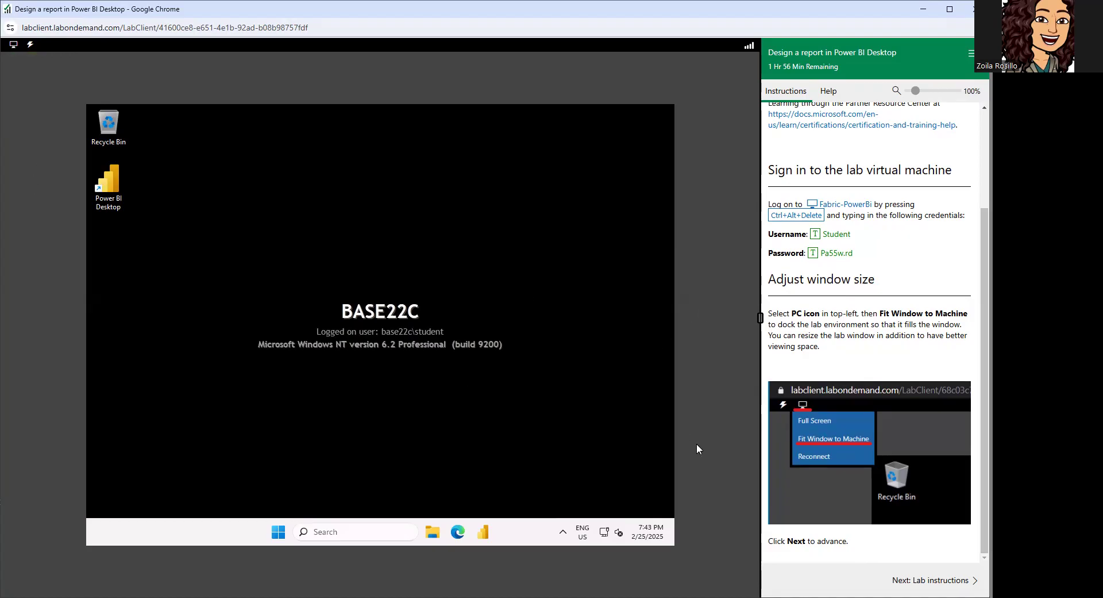
left_click_drag(758, 318, 794, 320)
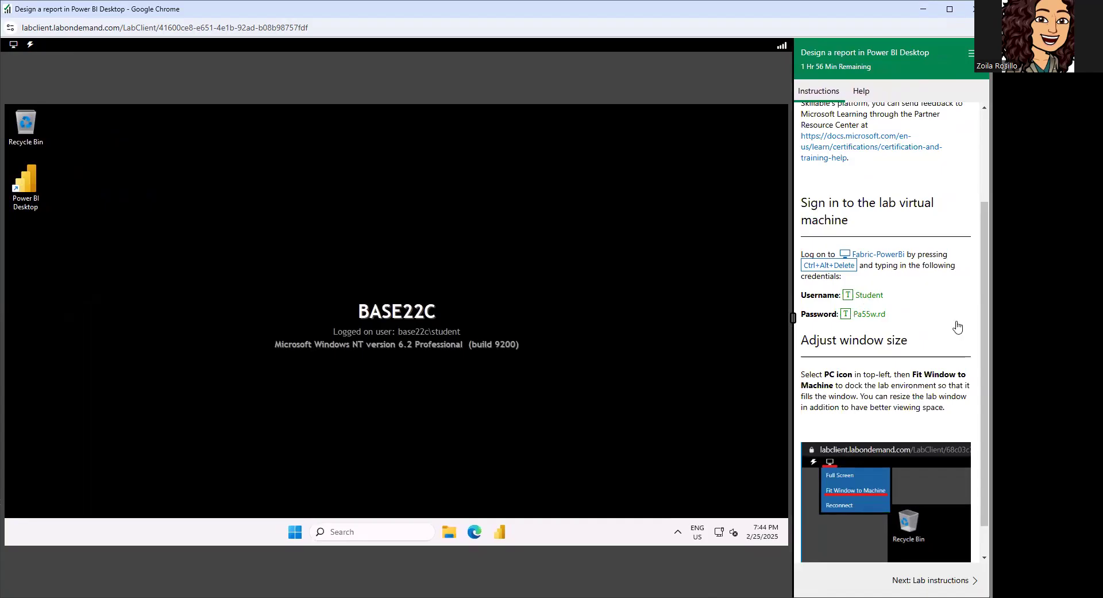
scroll(865, 345, "down", 1)
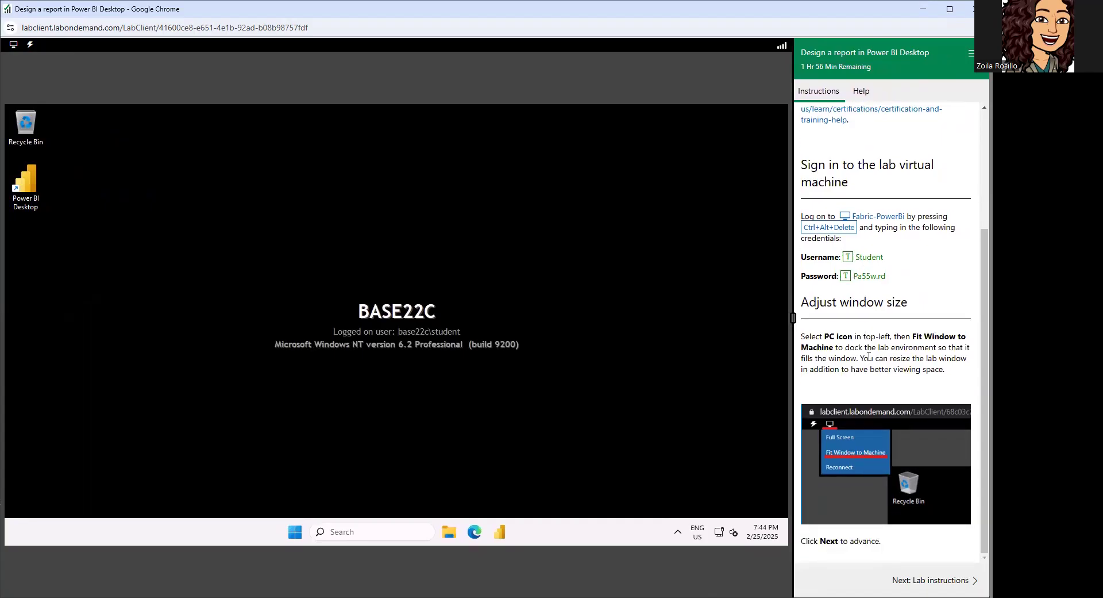
left_click(912, 581)
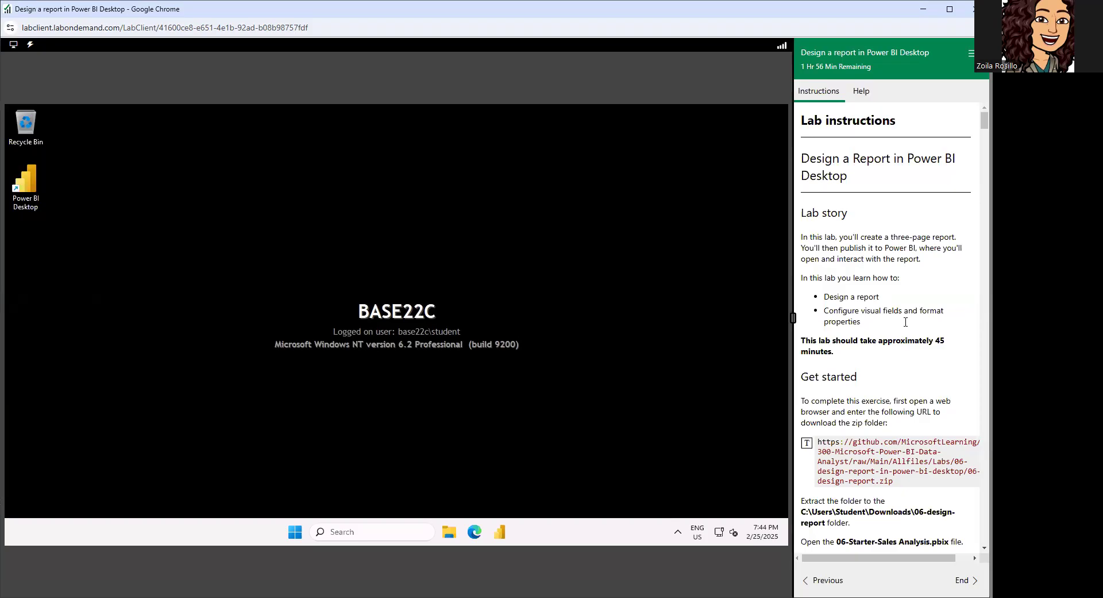
Switch to Microsoft Edge and download 06-design-report.zip from the GitHub URL in the Get started section.
scroll(905, 322, "down", 2)
scroll(862, 230, "up", 1)
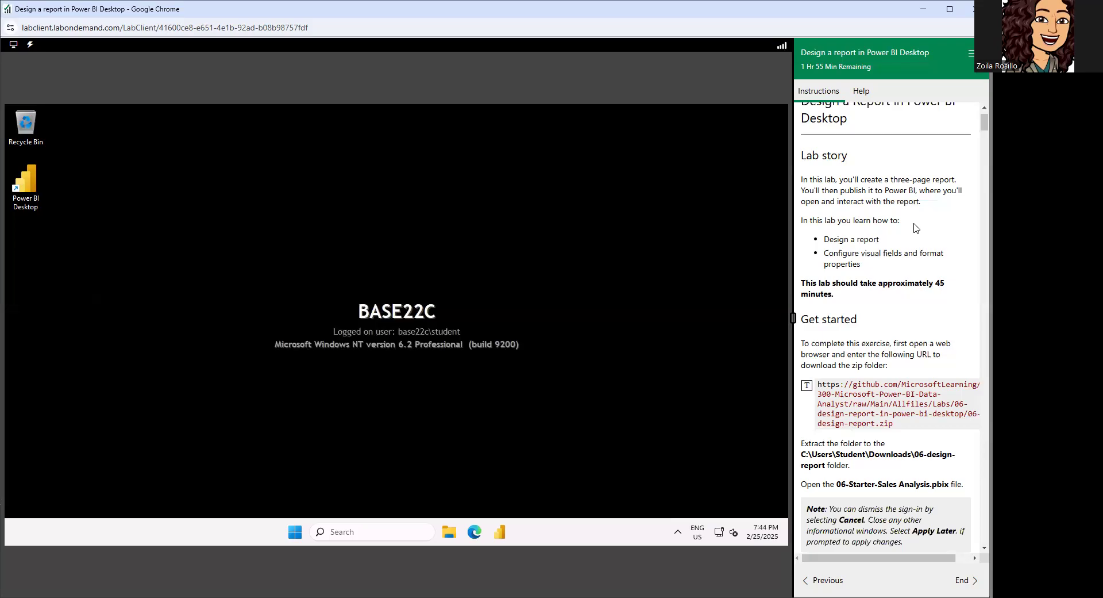
scroll(893, 230, "down", 2)
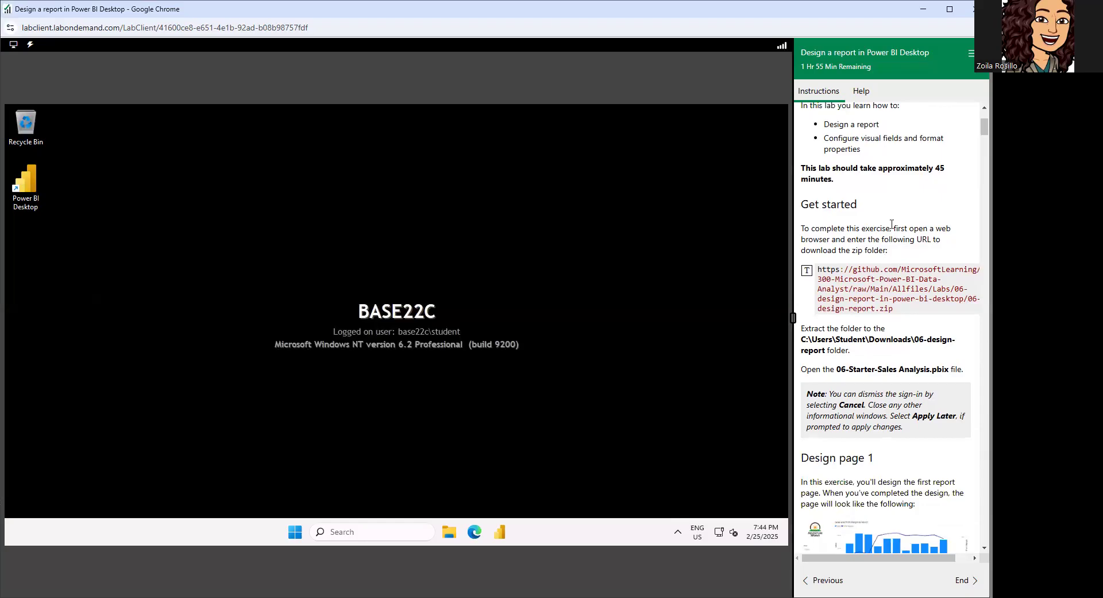
scroll(892, 224, "down", 1)
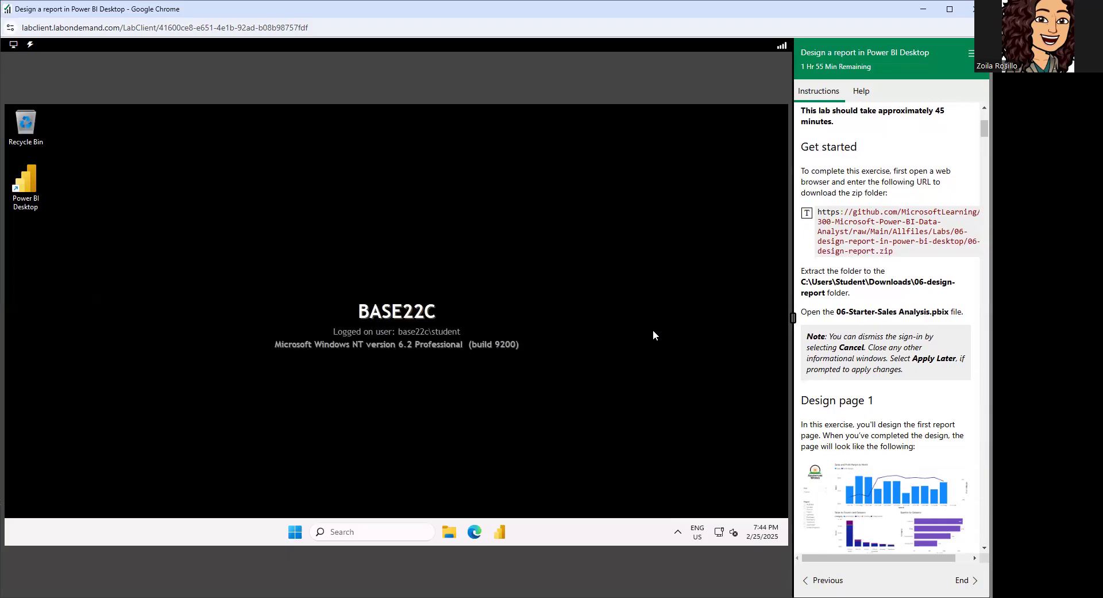
left_click(475, 531)
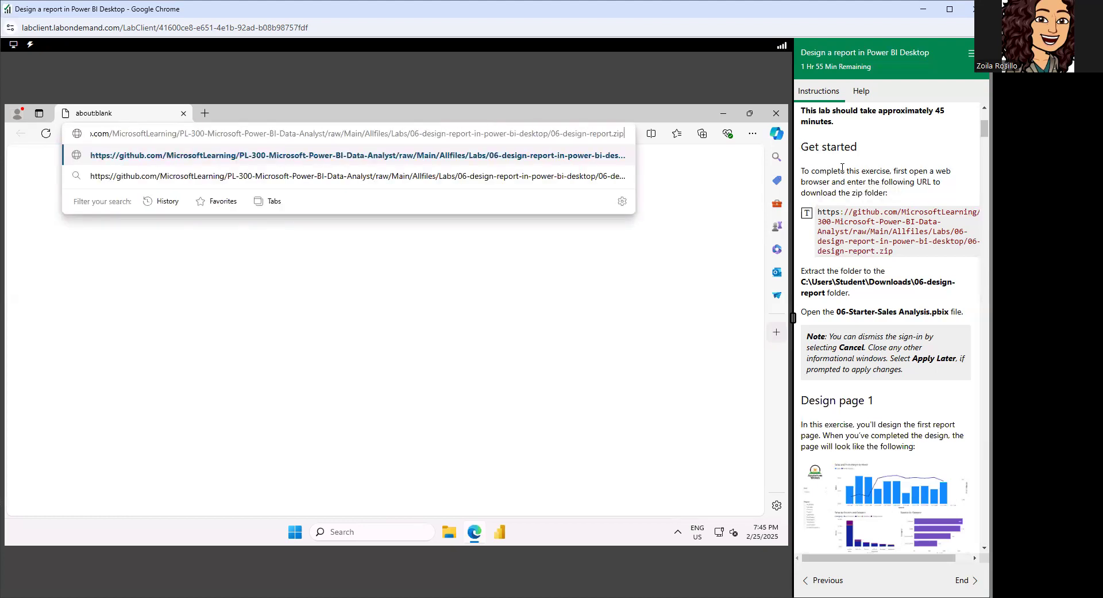
key("Return")
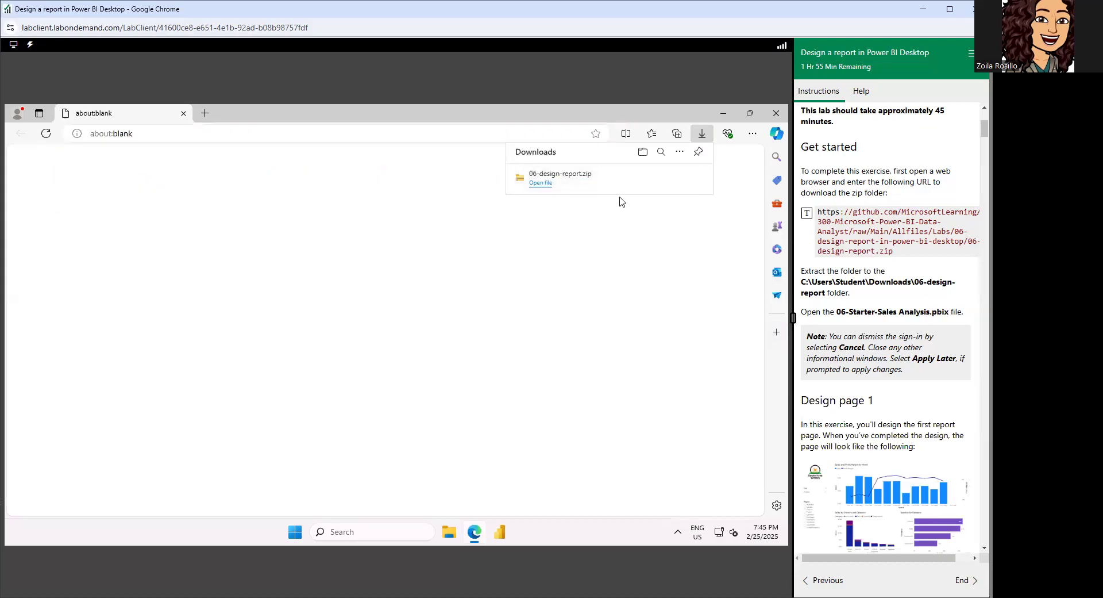
Open the downloaded 06-design-report.zip and extract all its files to C:\Users\Student\Downloads\06-design-report.
left_click(551, 182)
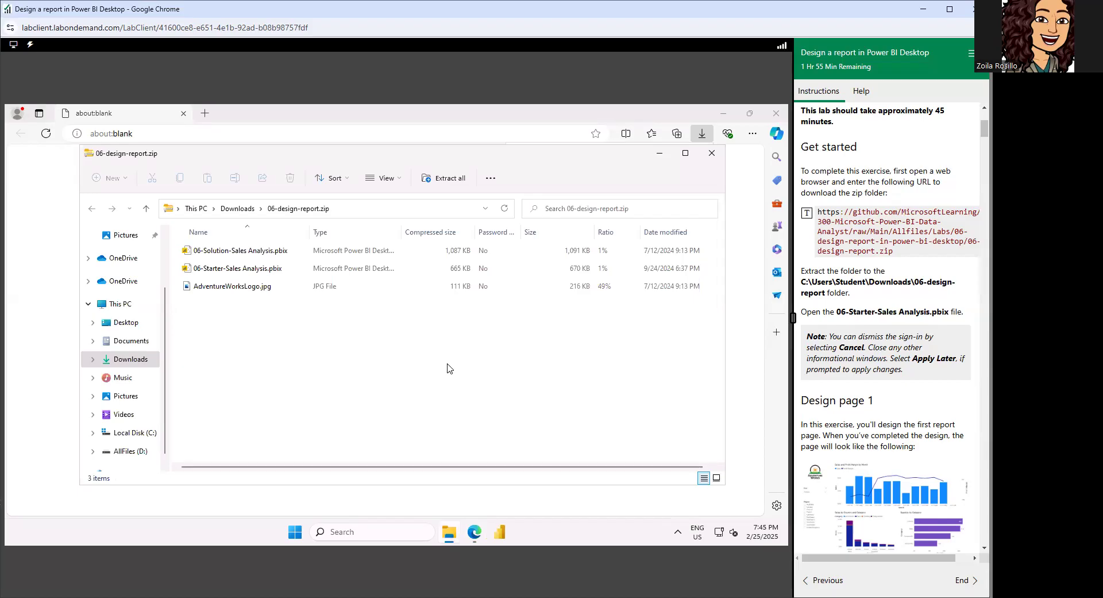
left_click(448, 180)
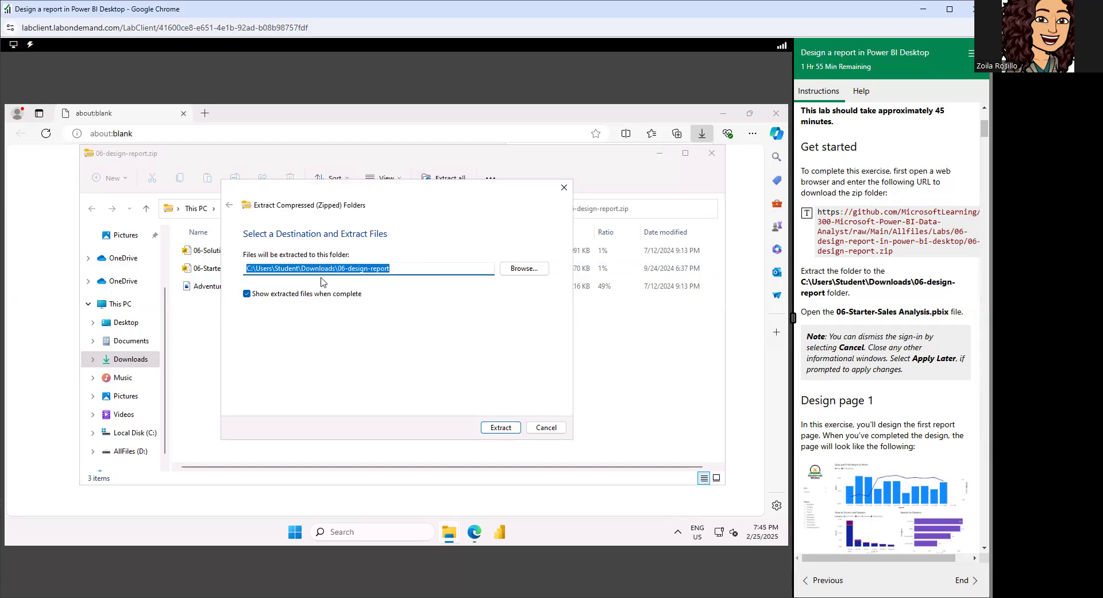
left_click(494, 428)
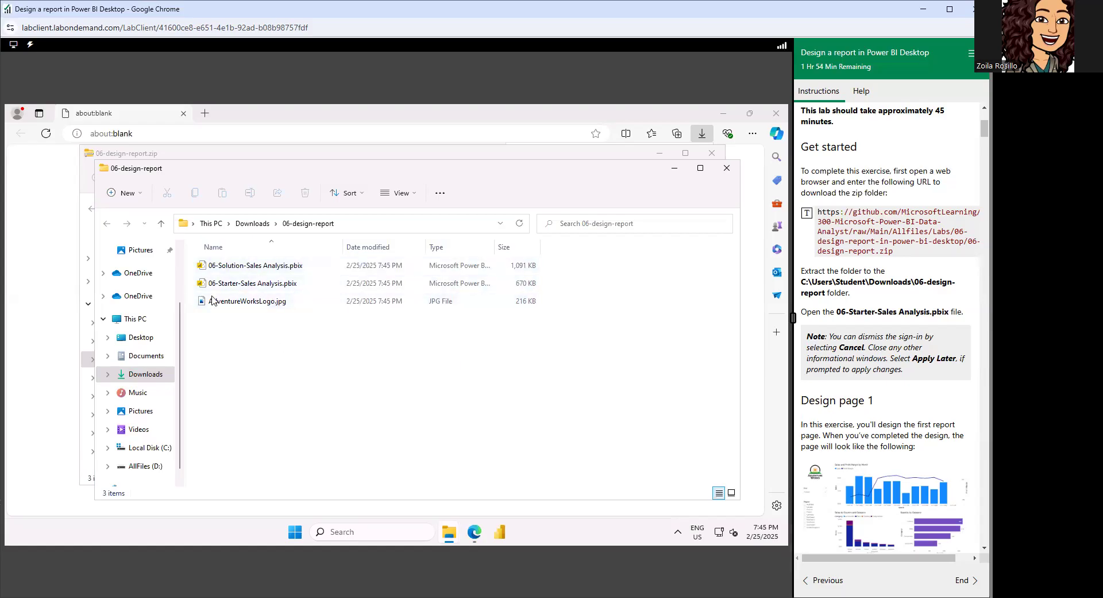
Open 06-Starter-Sales Analysis.pbix in Power BI Desktop and dismiss the Collaborate and share notice.
scroll(896, 282, "down", 2)
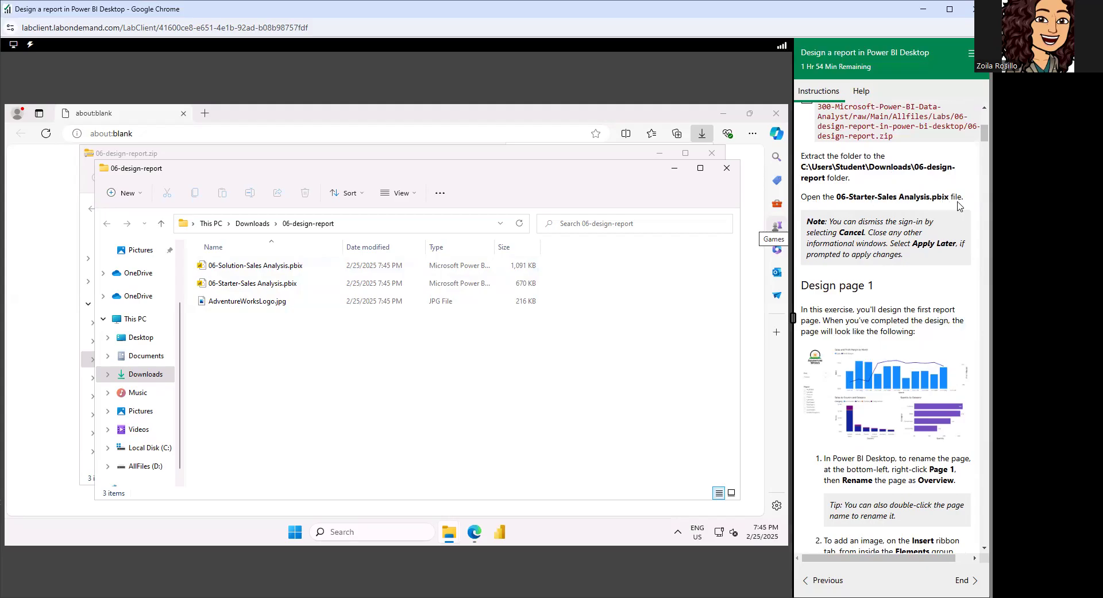
left_click(267, 291)
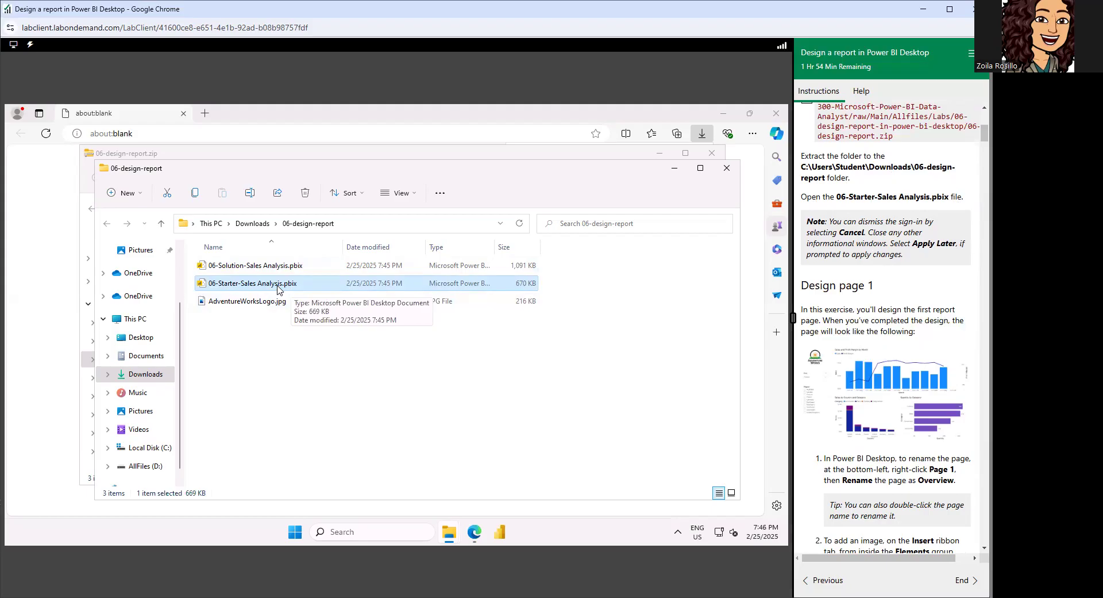
double_click(278, 285)
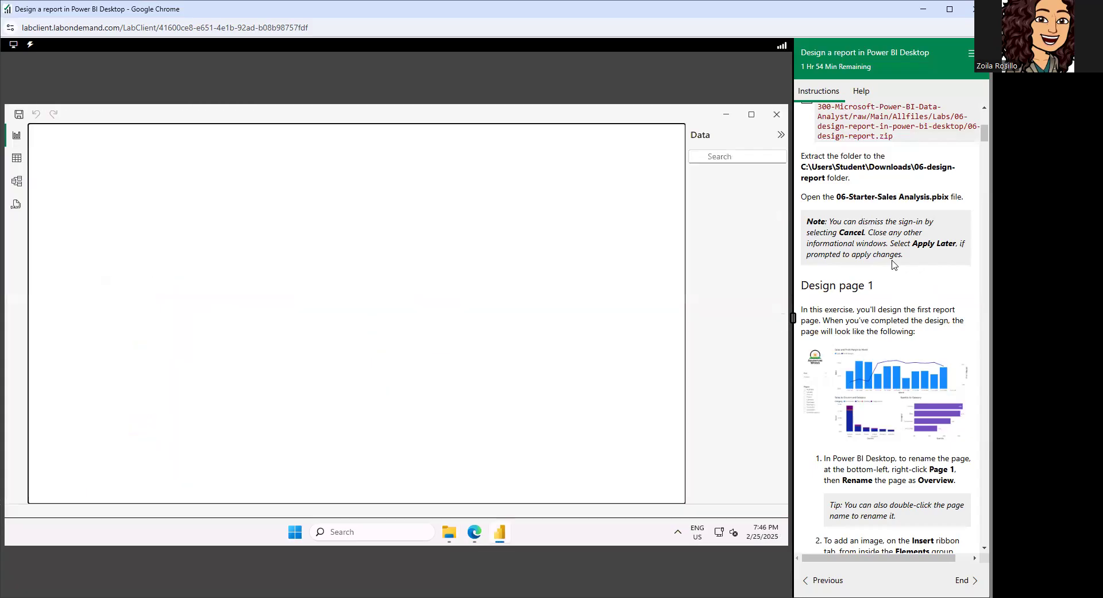
scroll(893, 264, "down", 2)
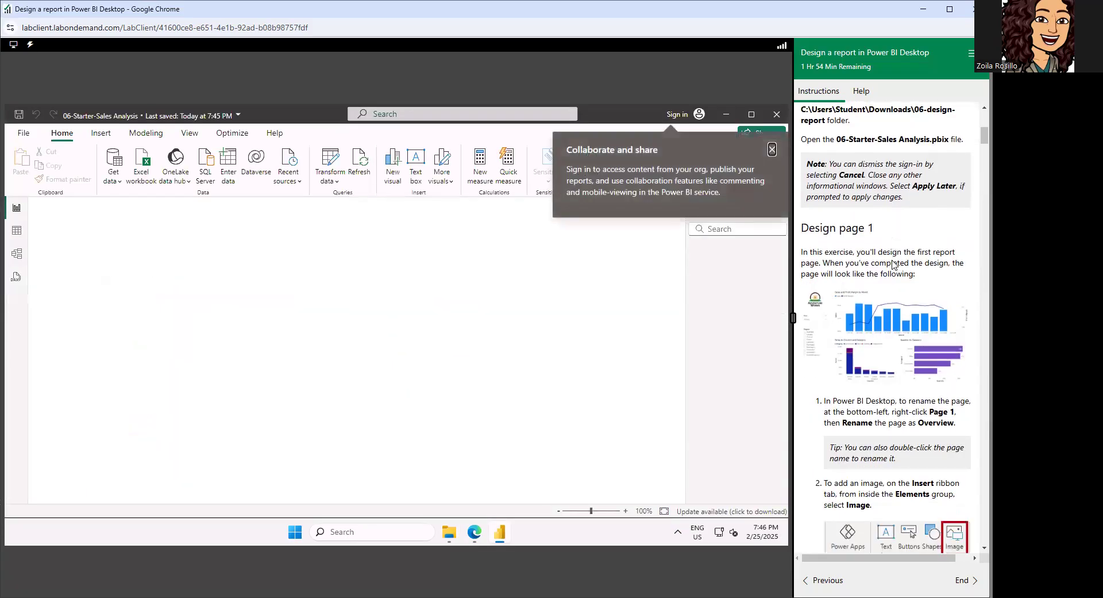
scroll(895, 264, "down", 1)
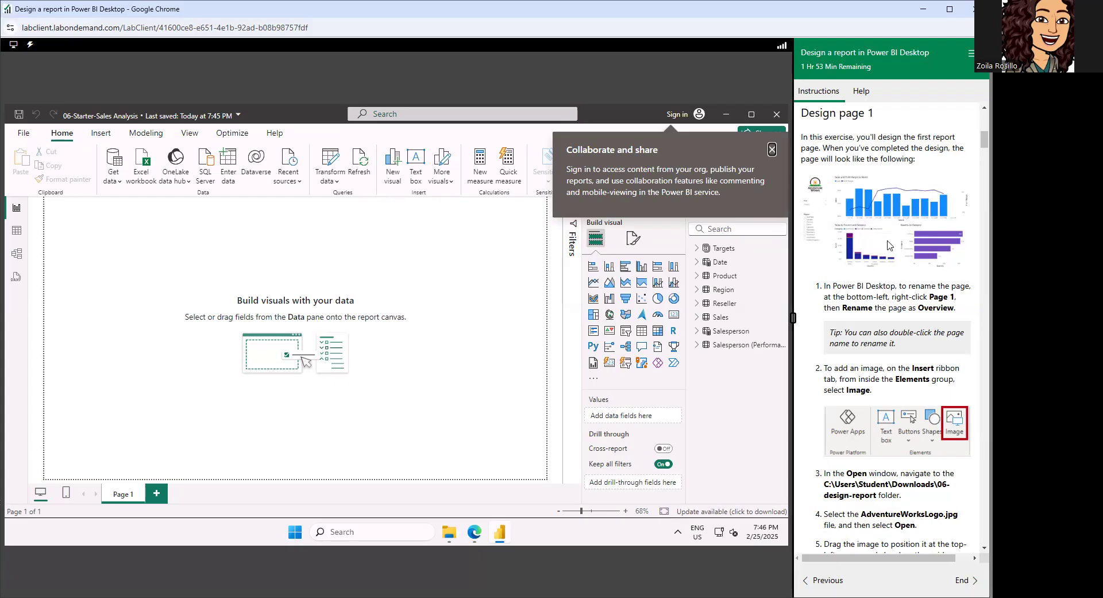
scroll(891, 257, "down", 2)
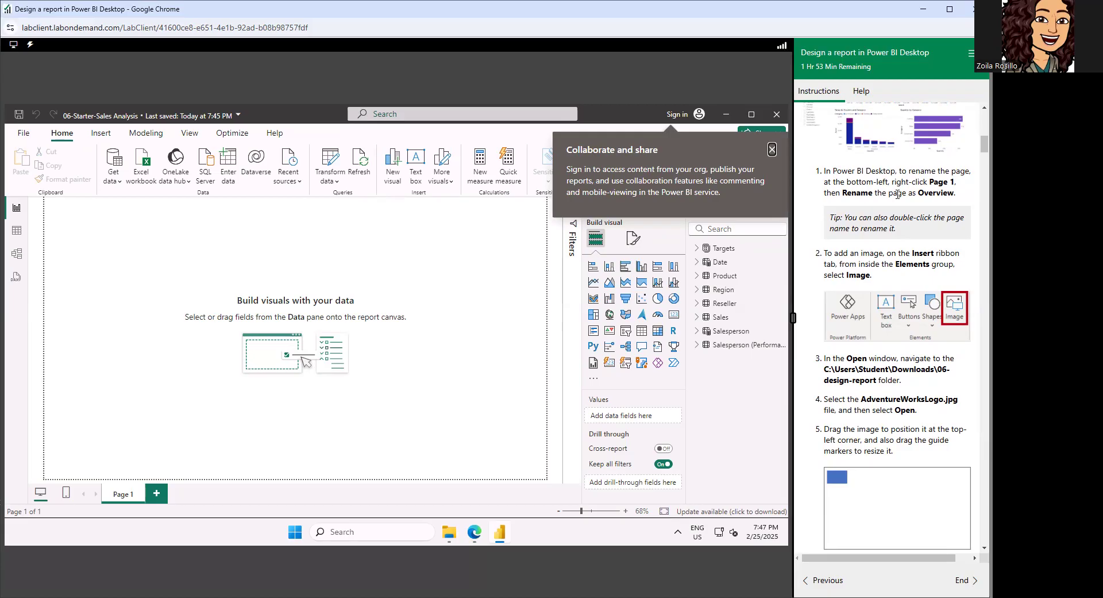
left_click(771, 150)
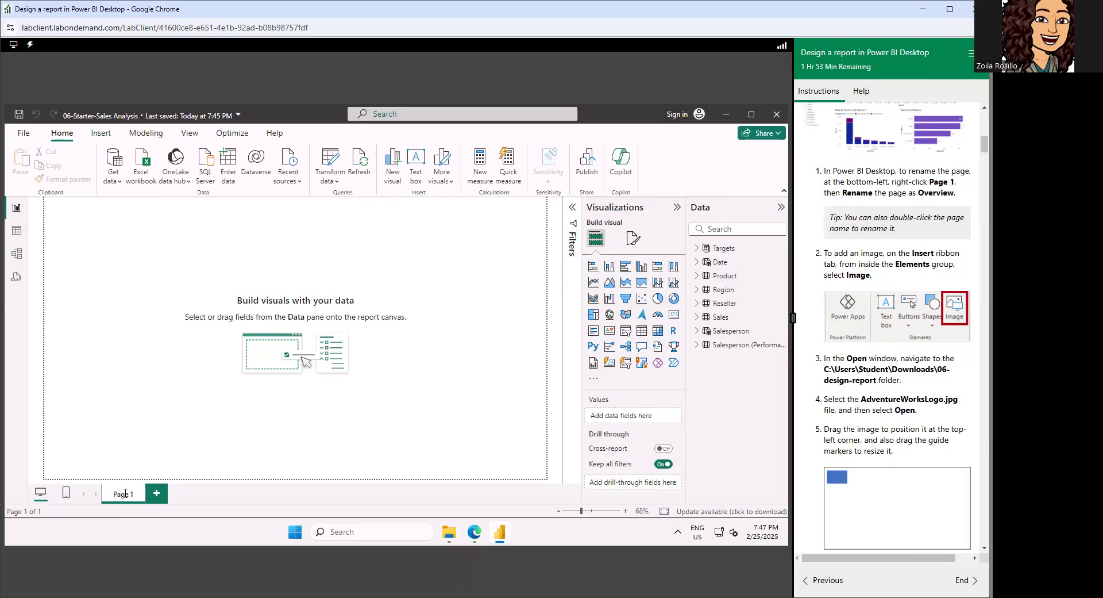
Rename the report page Page 1 as Overview.
key("BackSpace")
key("BackSpace")
key("BackSpace")
key("BackSpace")
type("Overview")
key("Return")
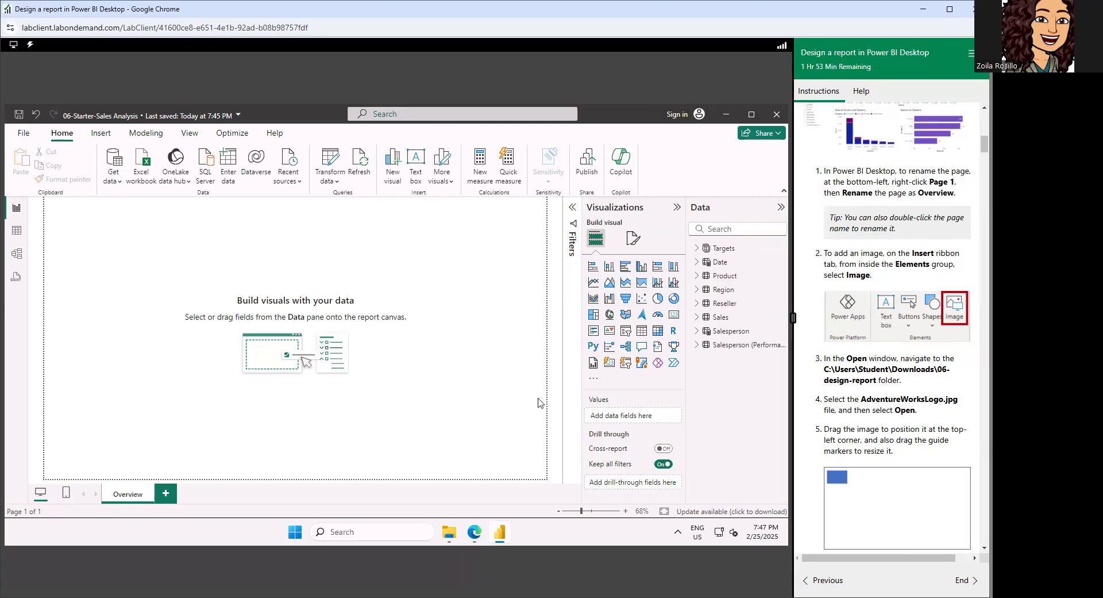
Insert the image AdventureWorksLogo.jpg from the 06-design-report folder on the Overview page.
scroll(868, 255, "down", 1)
scroll(868, 255, "down", 1)
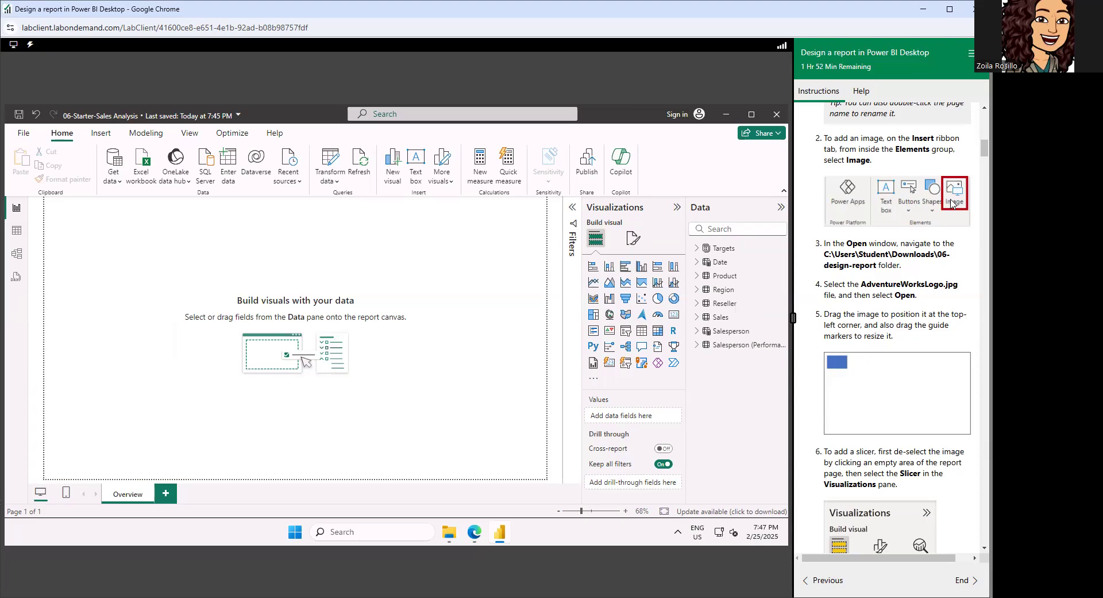
left_click(97, 135)
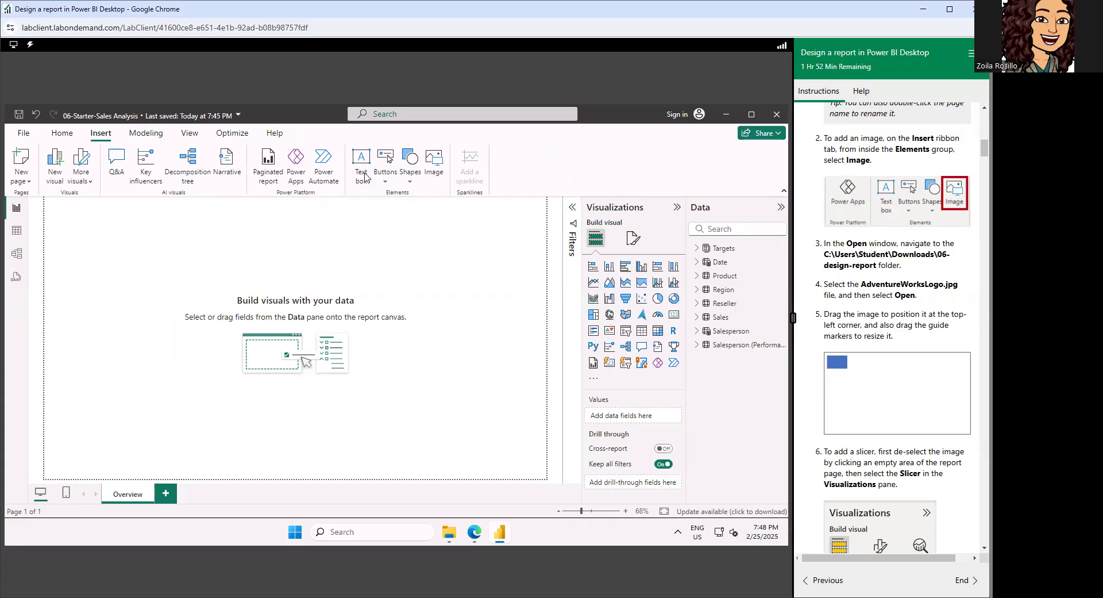
left_click(438, 163)
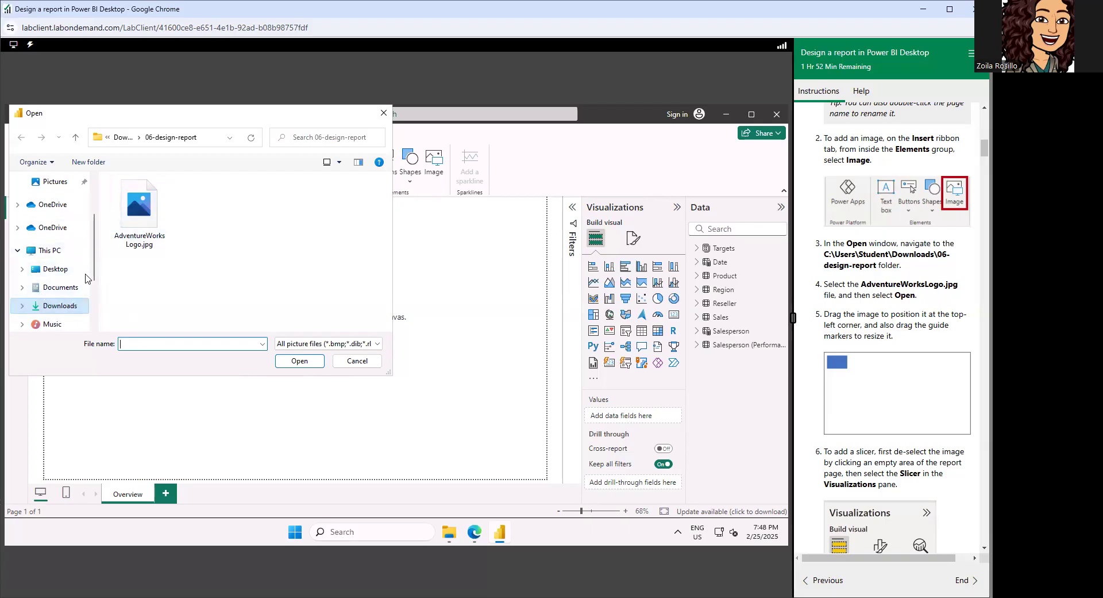
left_click(134, 220)
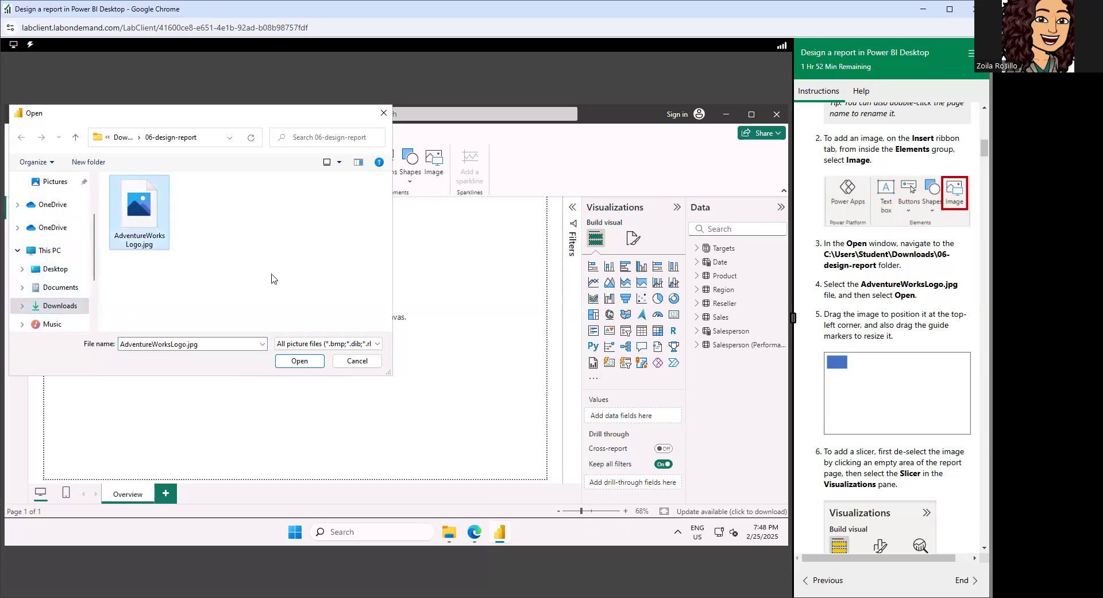
left_click(299, 361)
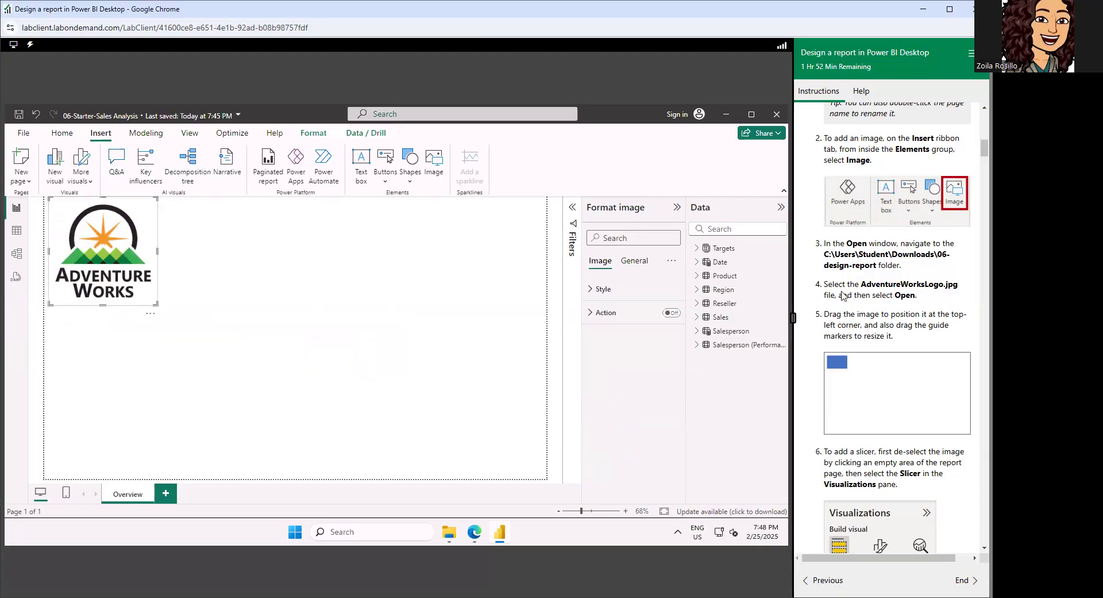
Move the Adventure Works logo into the top-left corner of the report page and shrink it slightly.
scroll(878, 230, "down", 1)
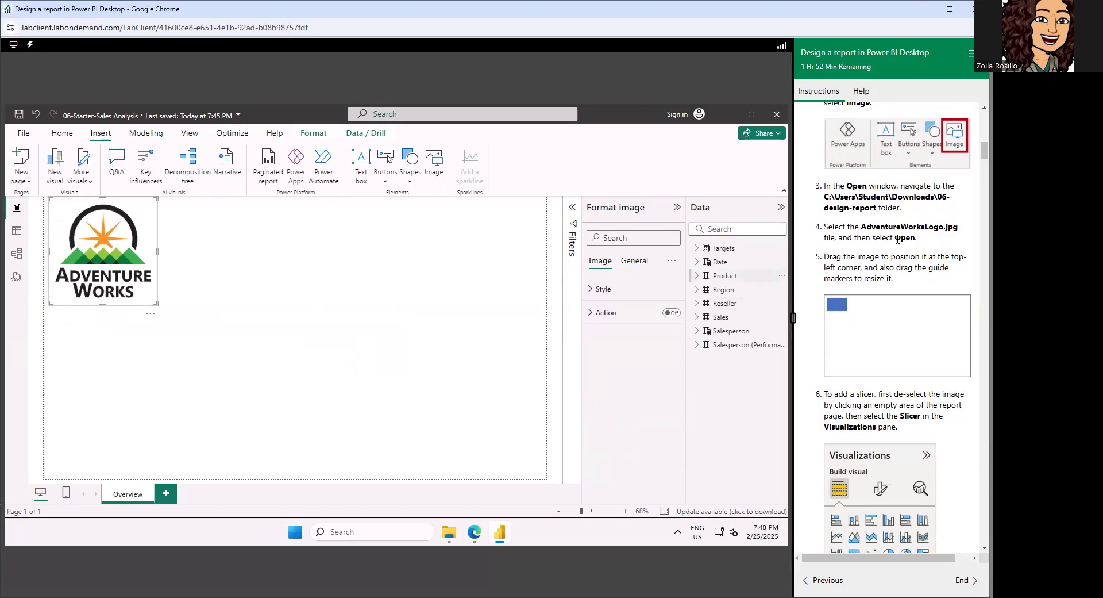
scroll(900, 240, "down", 2)
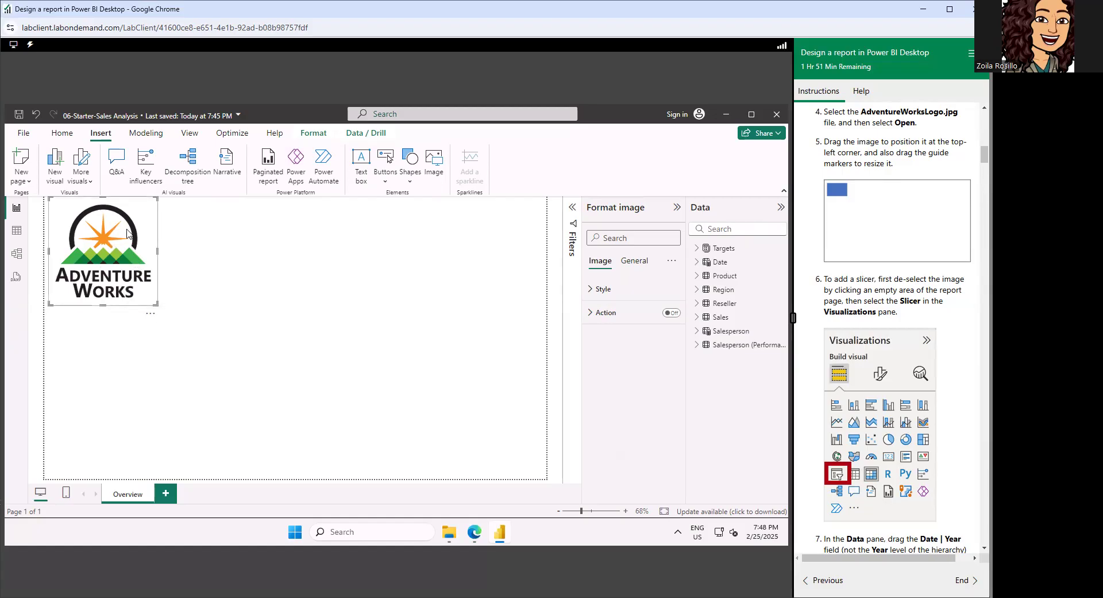
left_click_drag(136, 222, 131, 226)
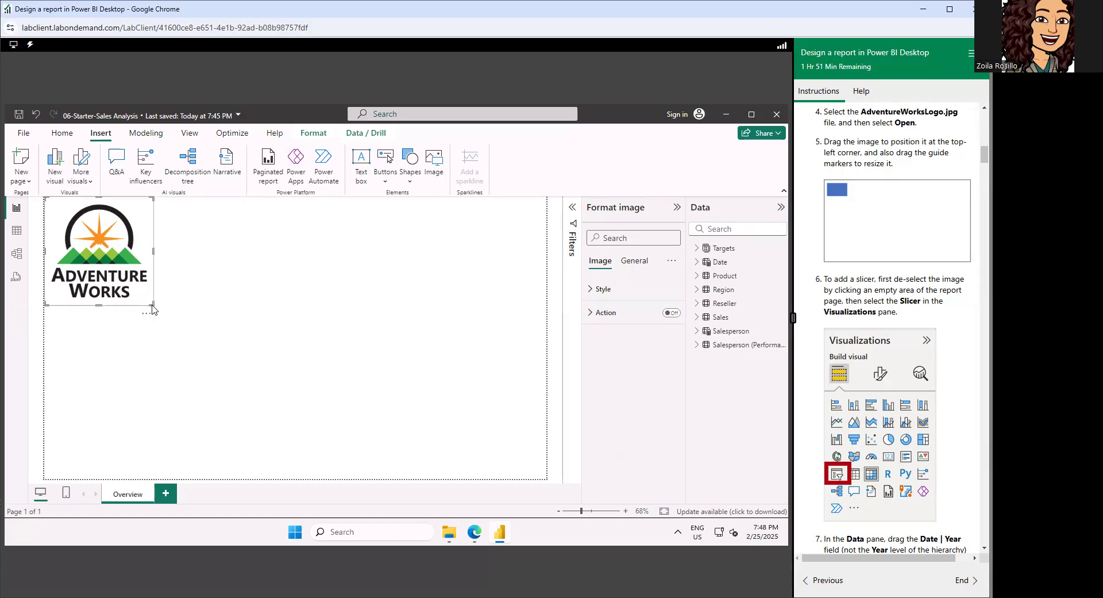
left_click_drag(150, 302, 133, 283)
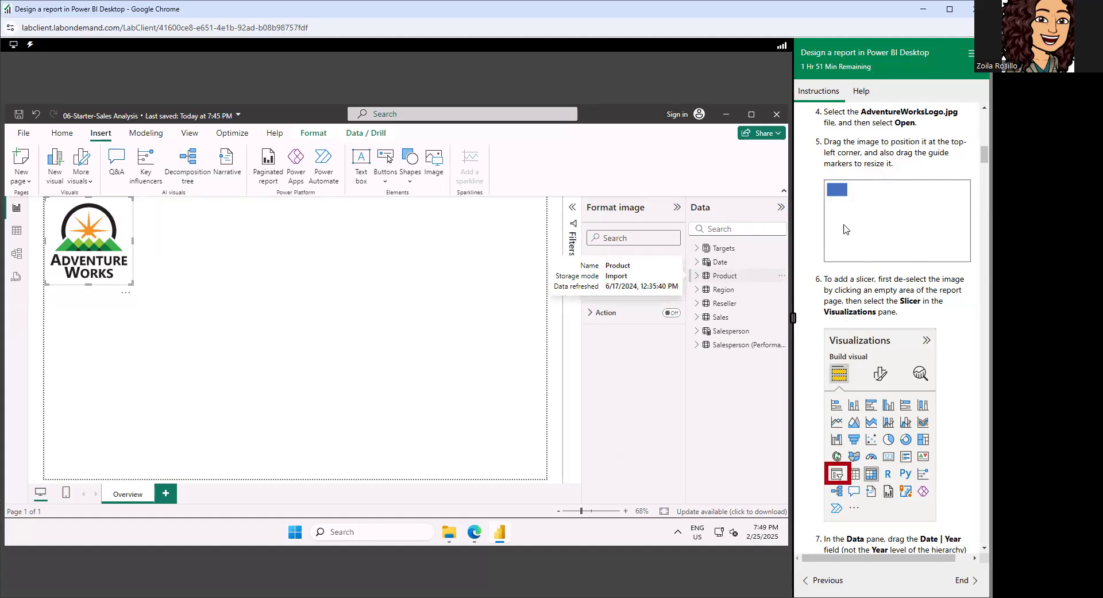
scroll(854, 235, "down", 1)
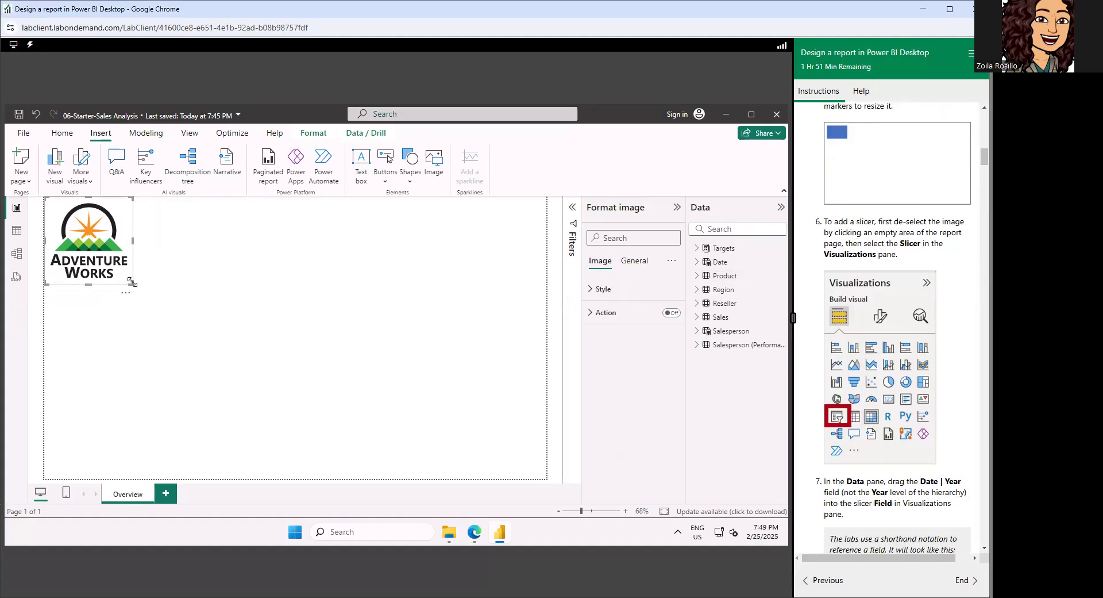
left_click_drag(132, 285, 133, 283)
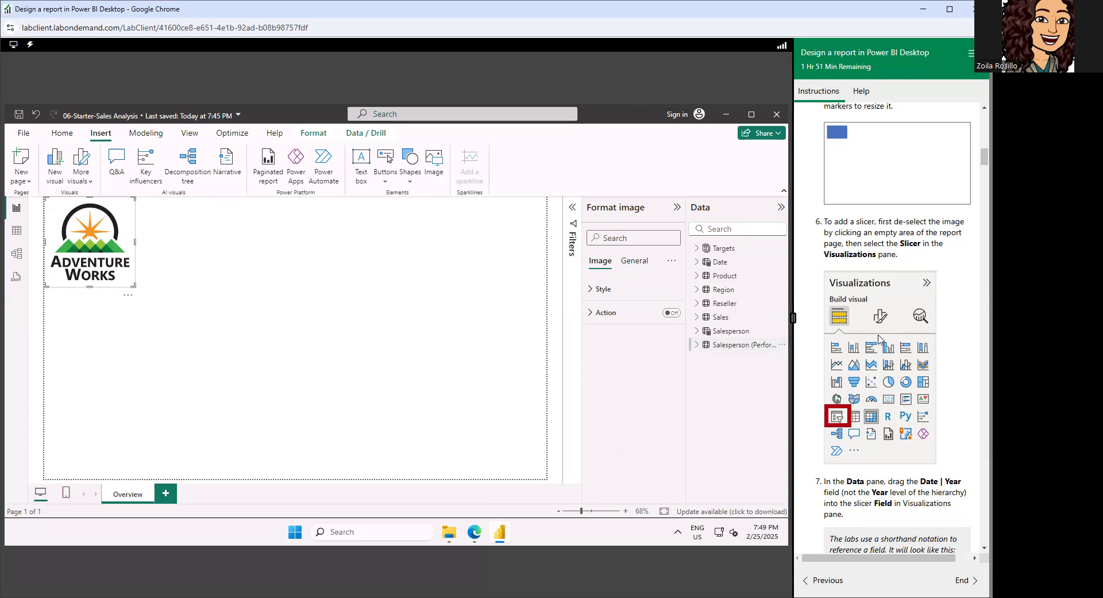
Deselect the logo image and add an empty slicer visual to the Overview page.
scroll(879, 344, "down", 1)
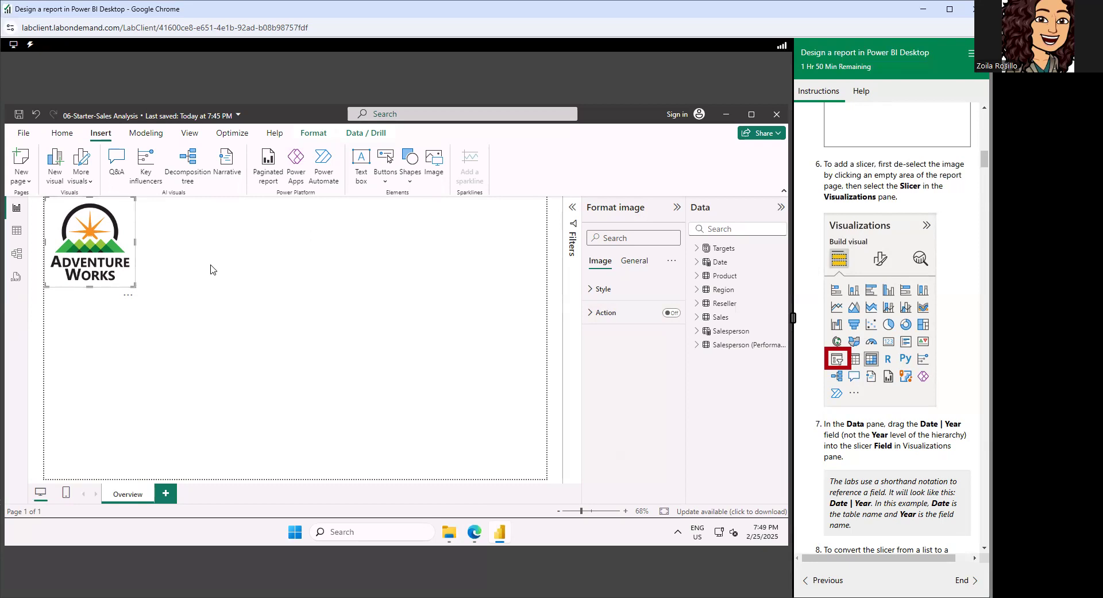
left_click(211, 270)
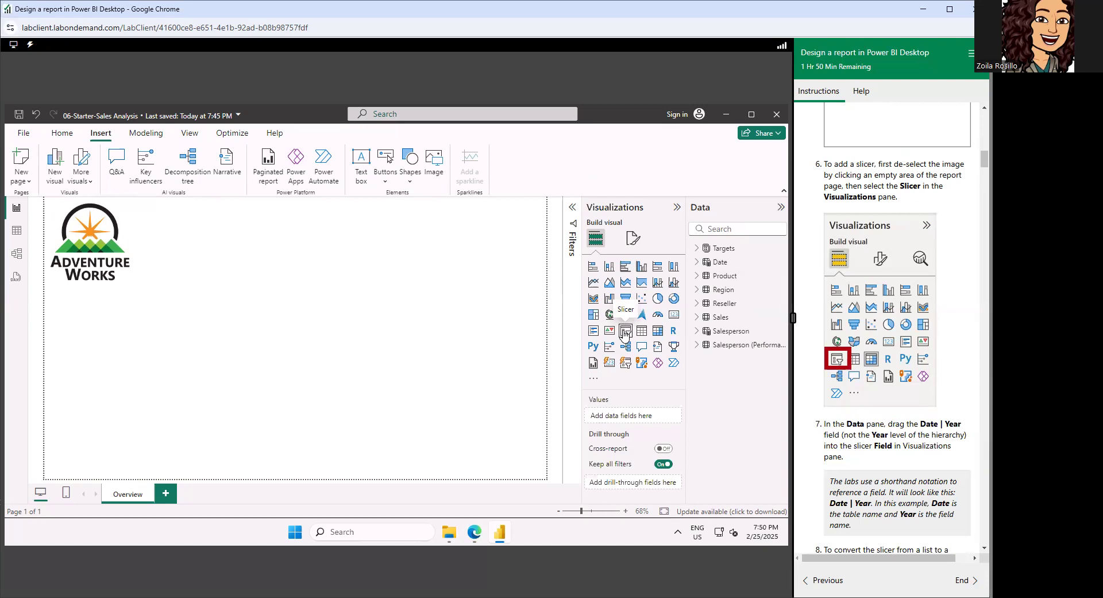
left_click(626, 331)
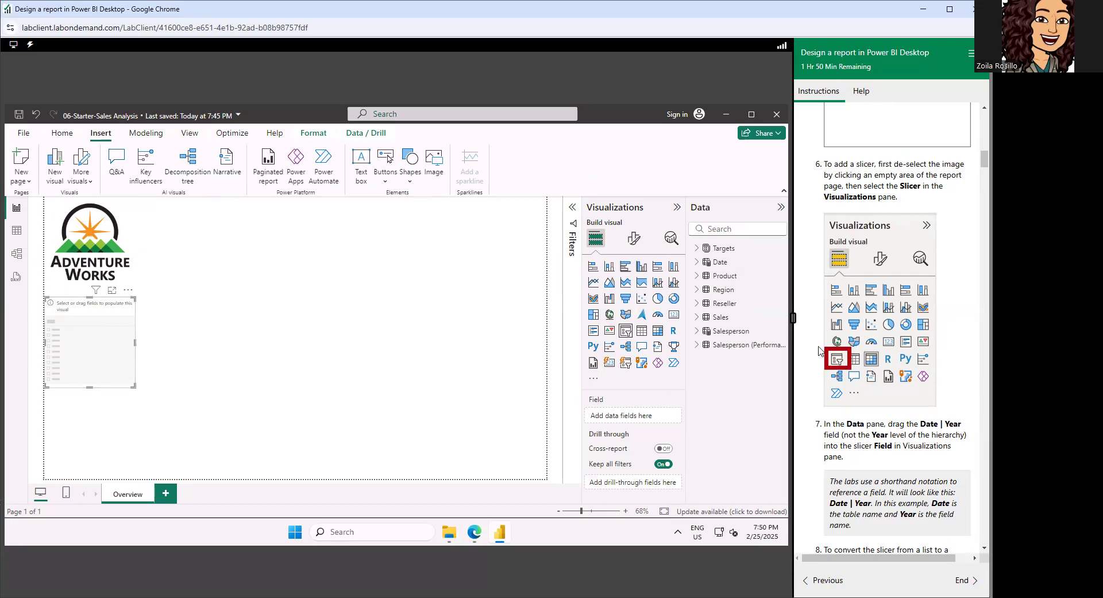
Assign the Date table's Year field, not the Year level of the Fiscal hierarchy, to the new slicer.
scroll(877, 319, "down", 1)
scroll(878, 318, "down", 3)
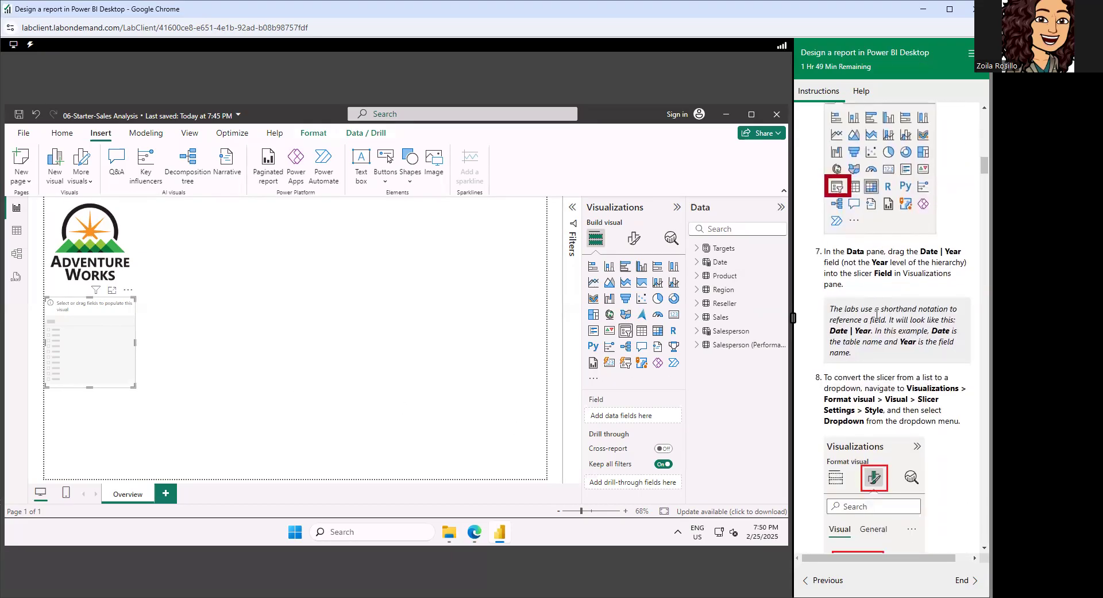
scroll(878, 313, "down", 2)
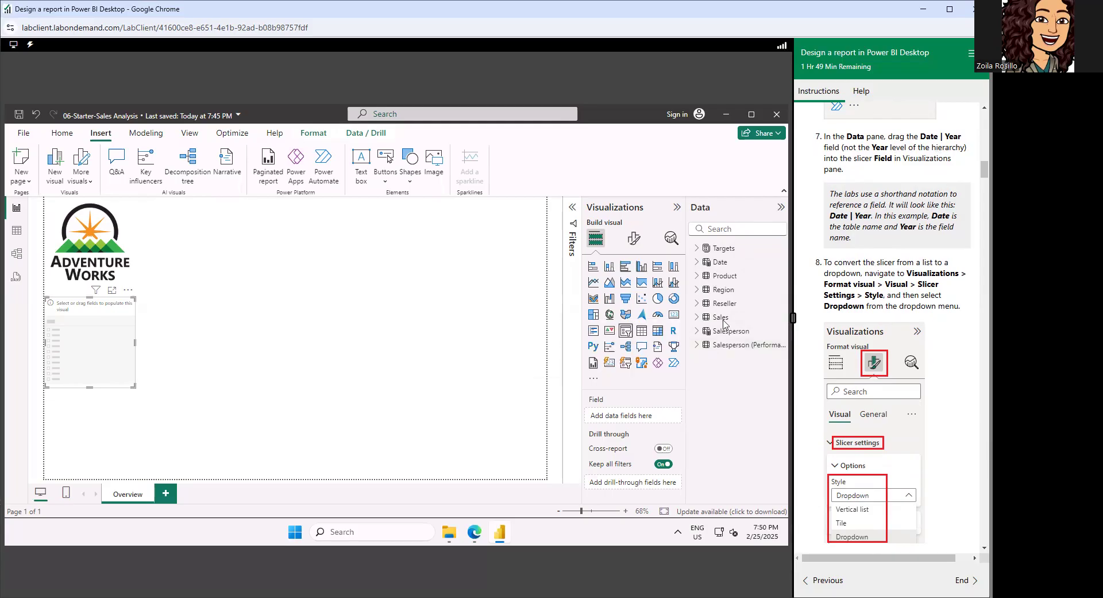
left_click(697, 263)
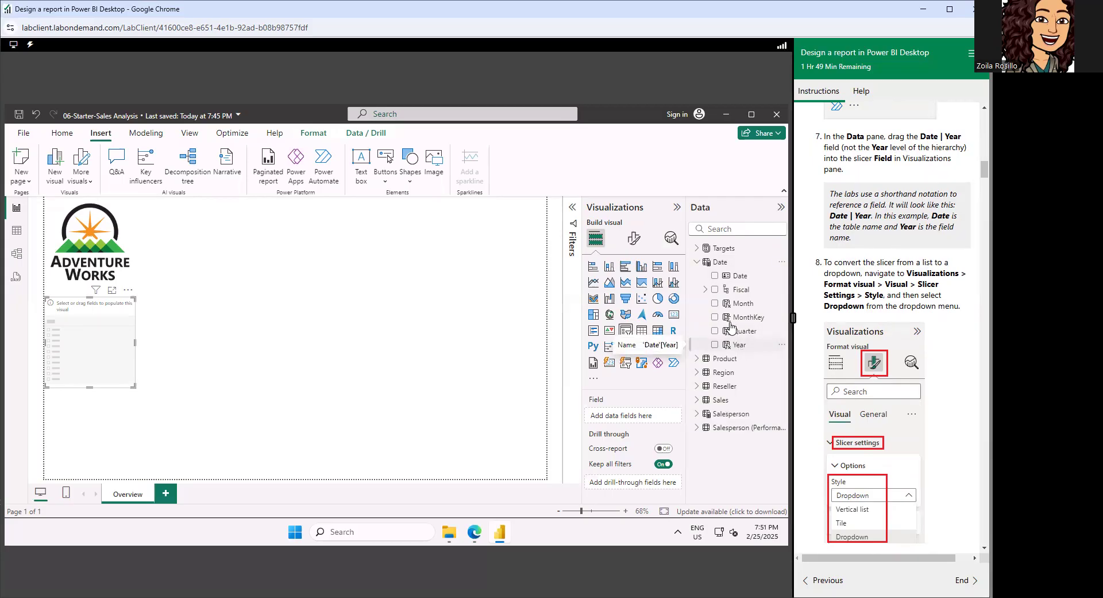
left_click(705, 291)
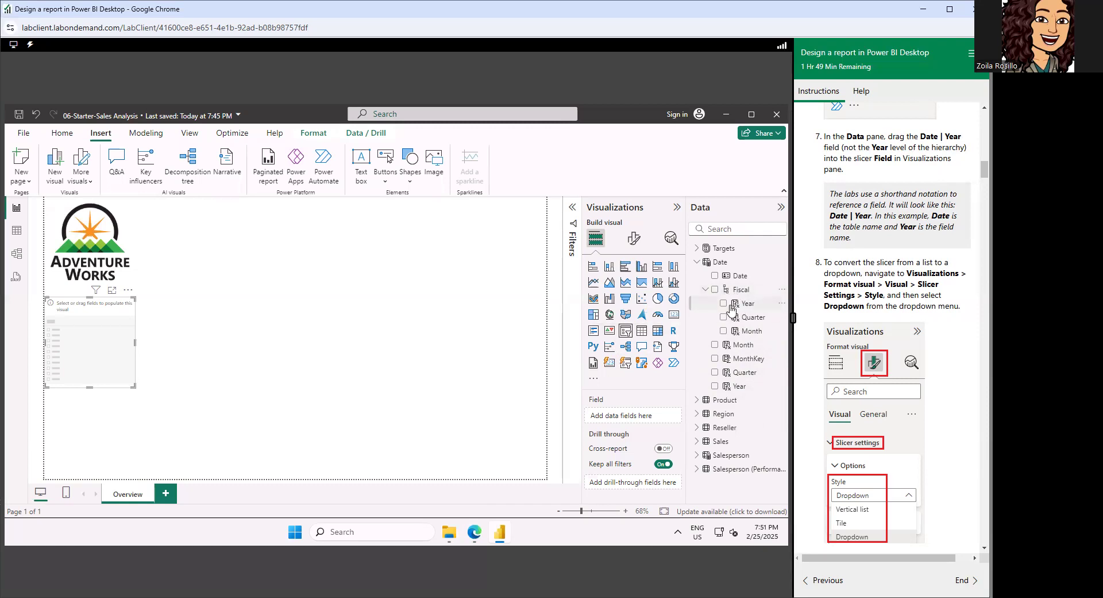
left_click(706, 289)
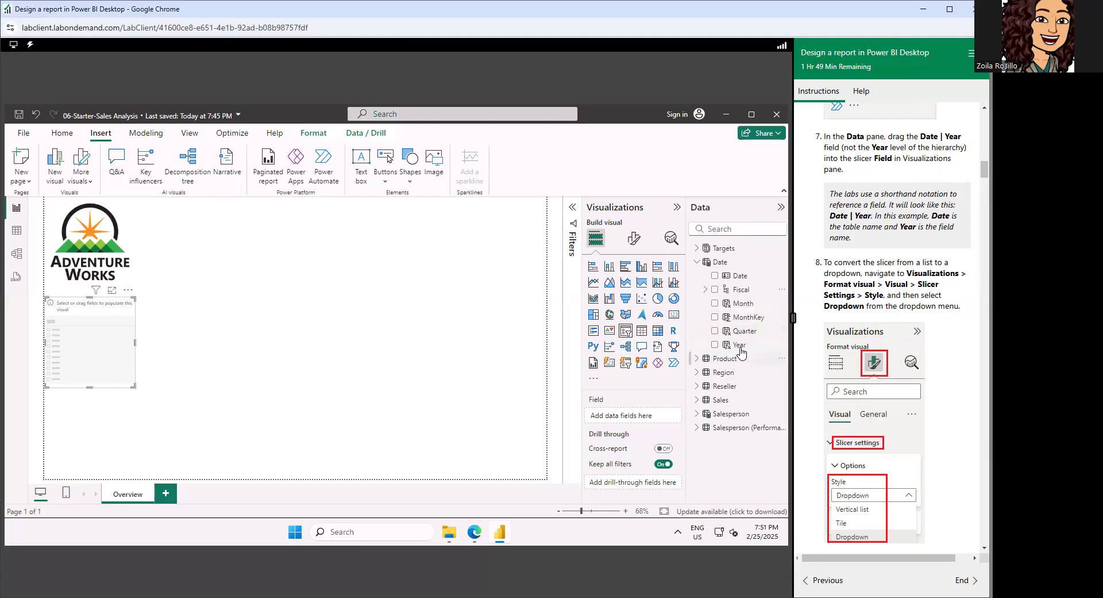
left_click_drag(741, 346, 624, 417)
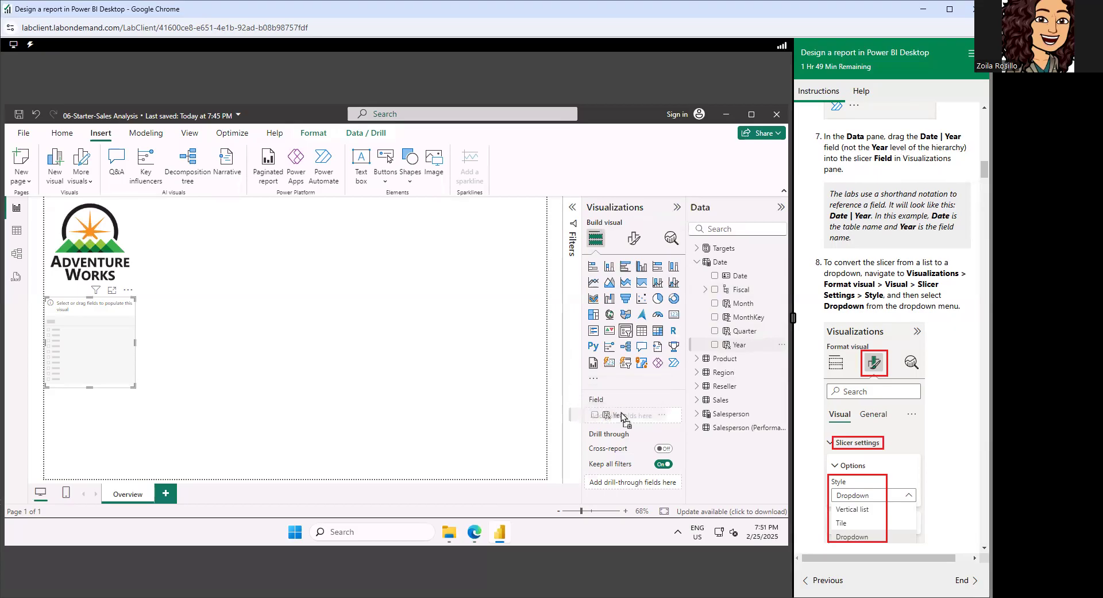
left_click_drag(622, 412, 621, 413)
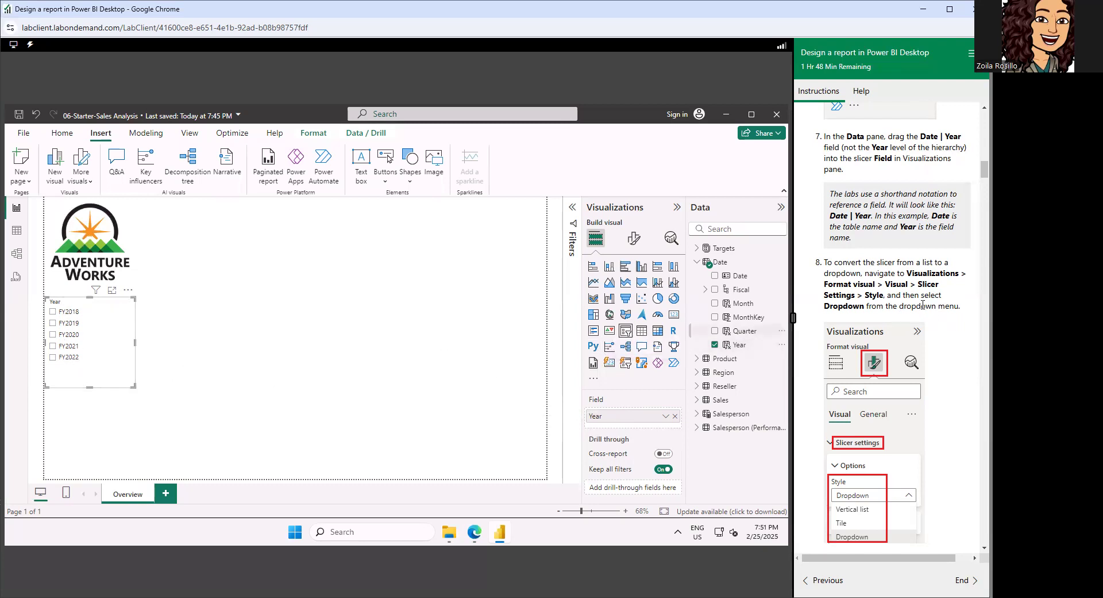
Set the Year slicer's style to Dropdown in its slicer settings.
scroll(923, 305, "down", 2)
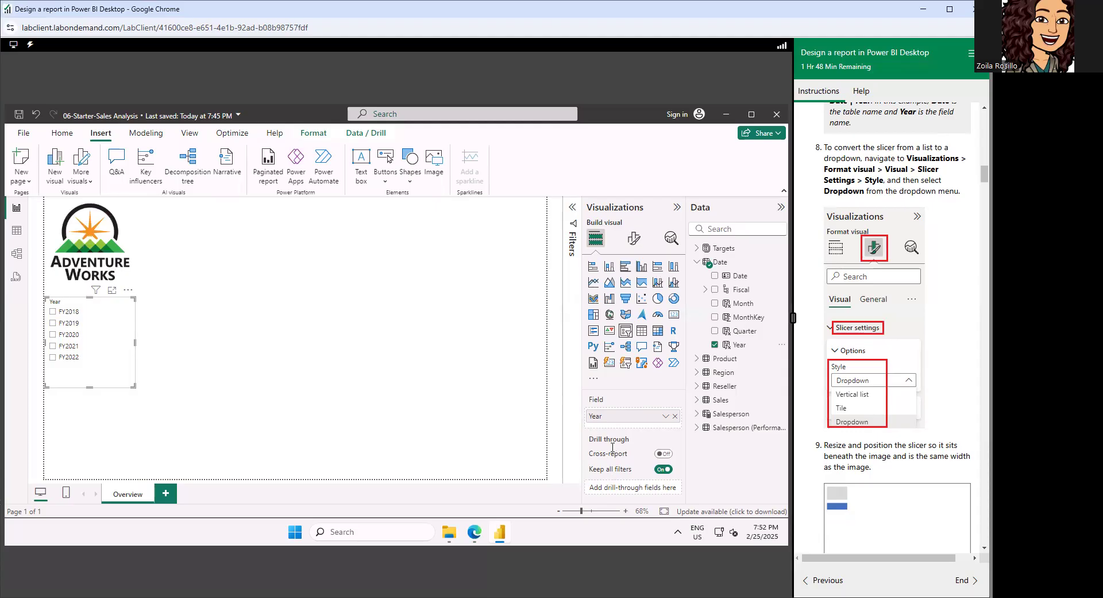
left_click(633, 244)
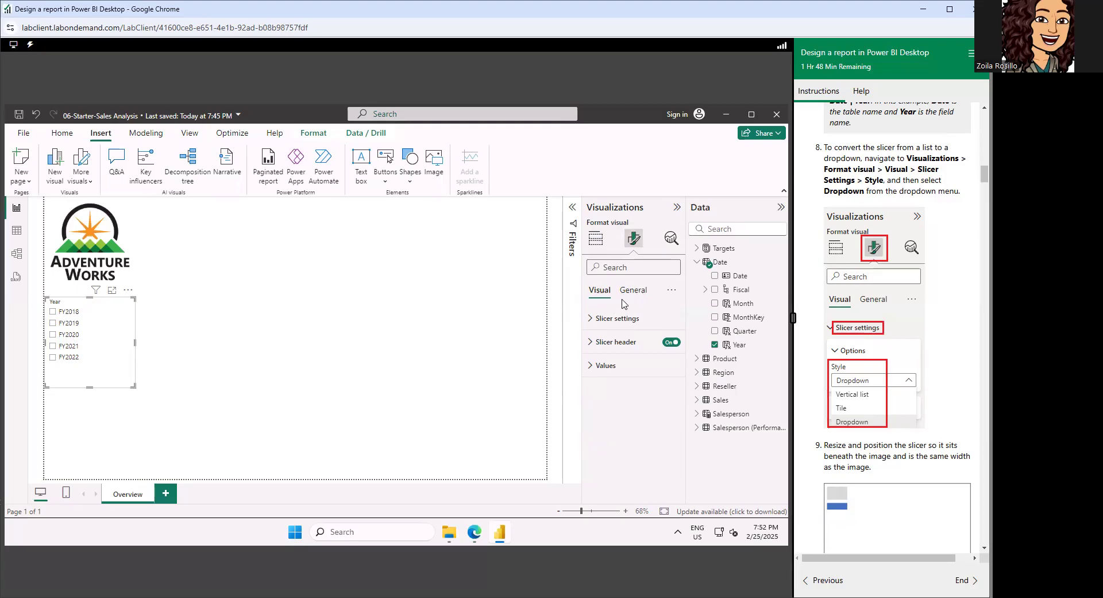
left_click(592, 319)
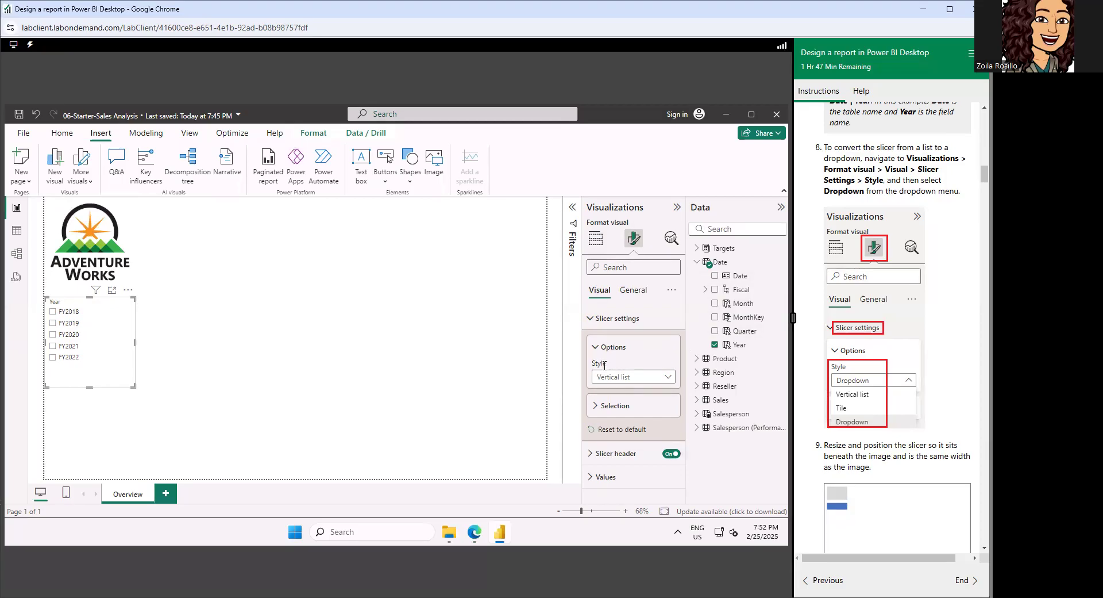
left_click(669, 378)
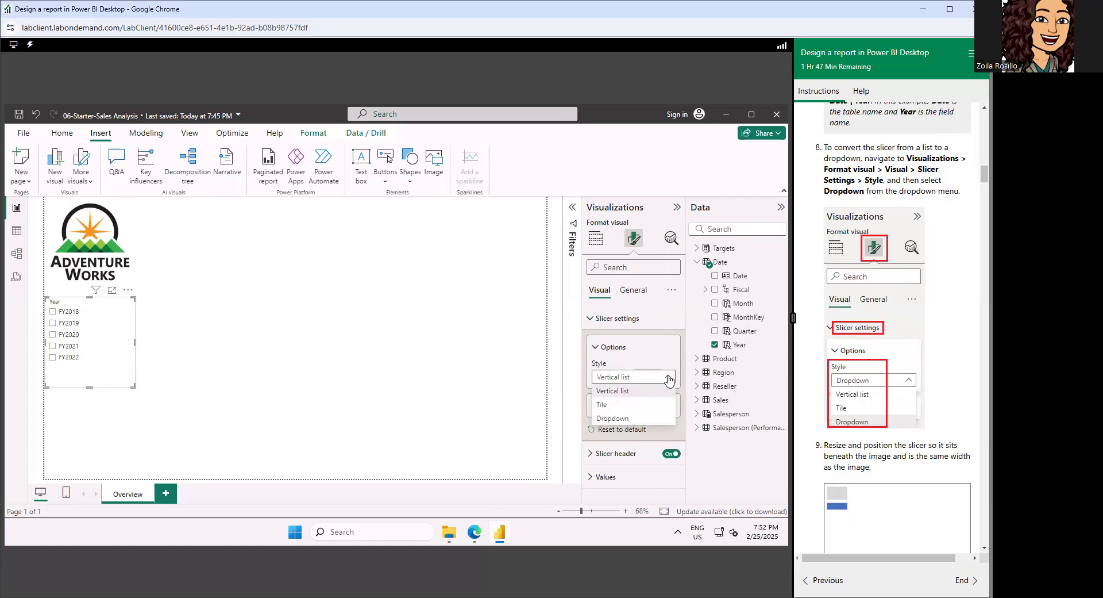
left_click(616, 419)
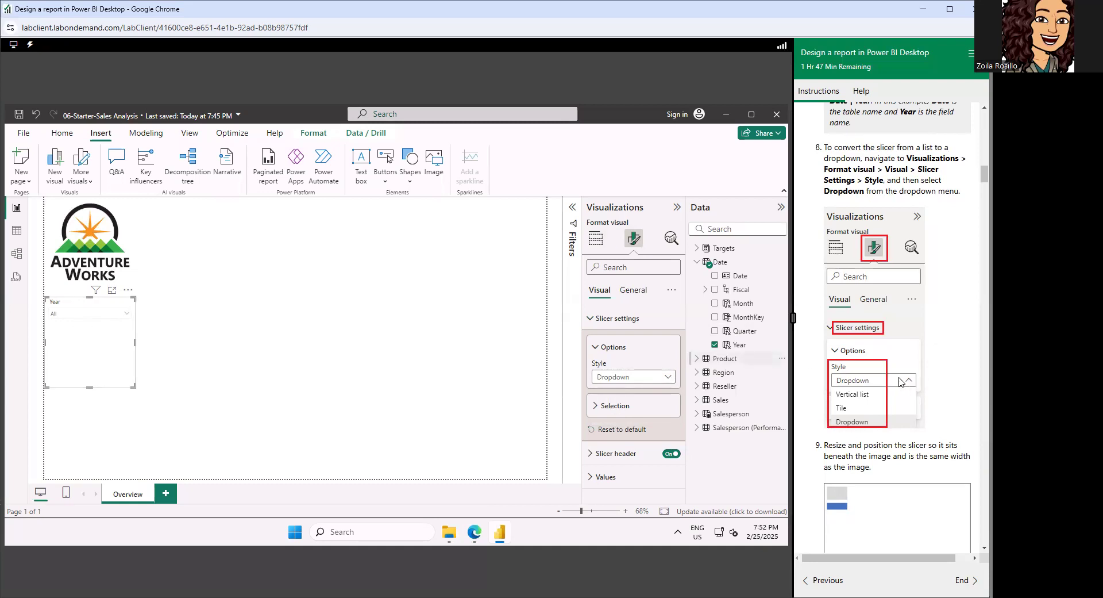
Reduce the Year slicer's height to fit its dropdown and move it up directly beneath the Adventure Works logo, matching the logo's width.
scroll(931, 364, "down", 1)
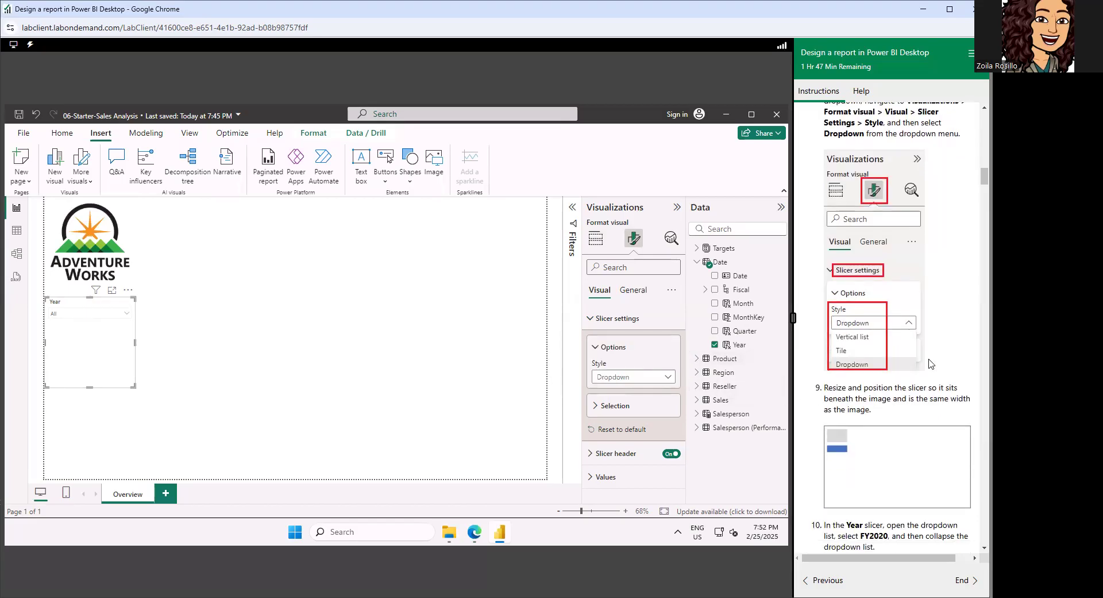
scroll(931, 363, "down", 1)
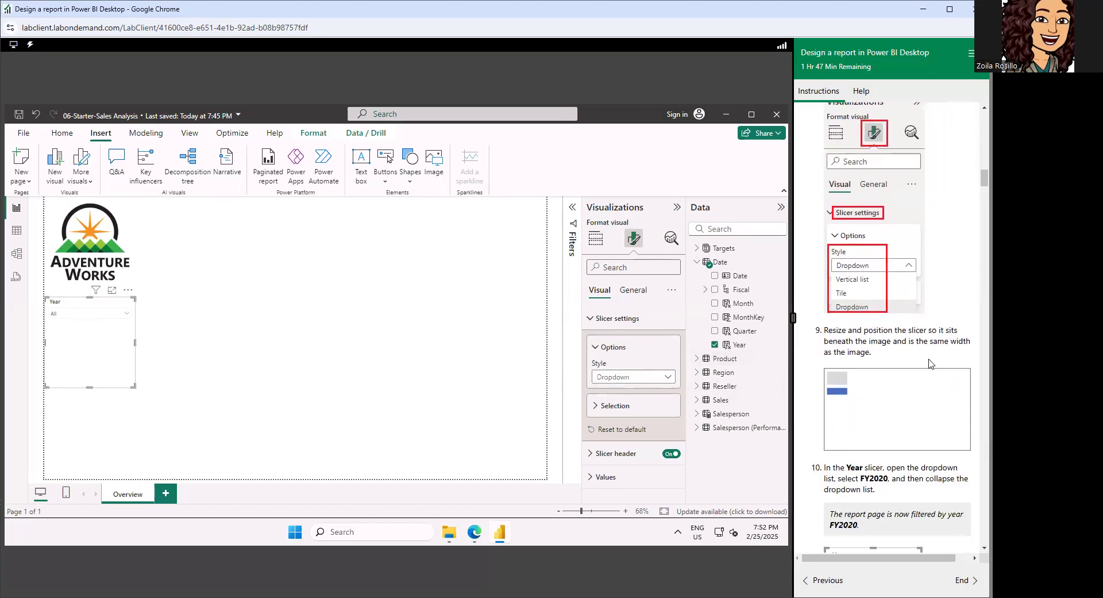
scroll(931, 363, "down", 1)
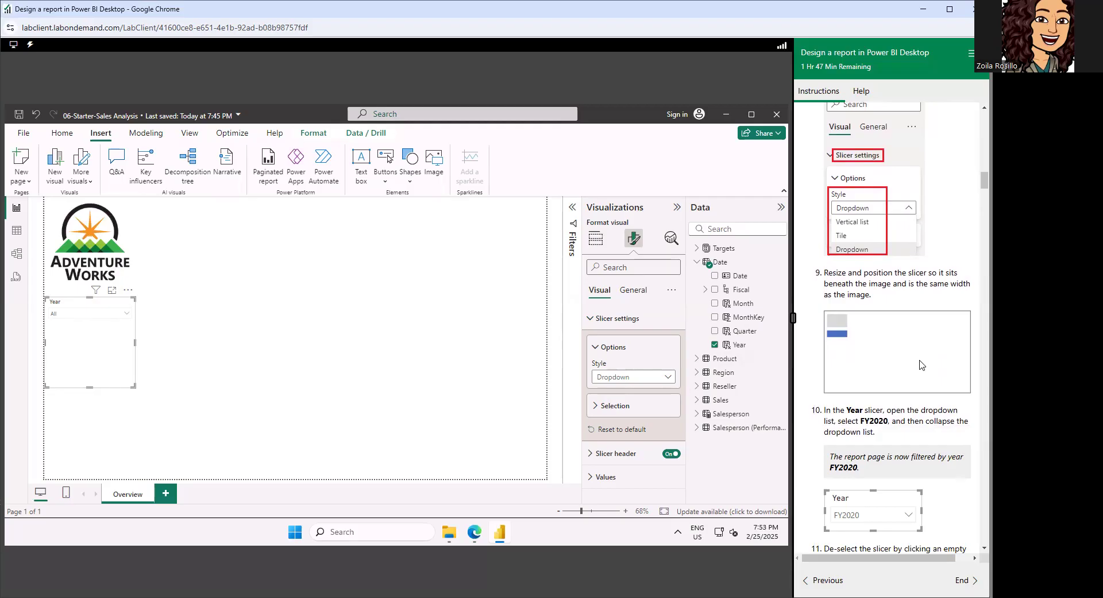
scroll(892, 270, "down", 1)
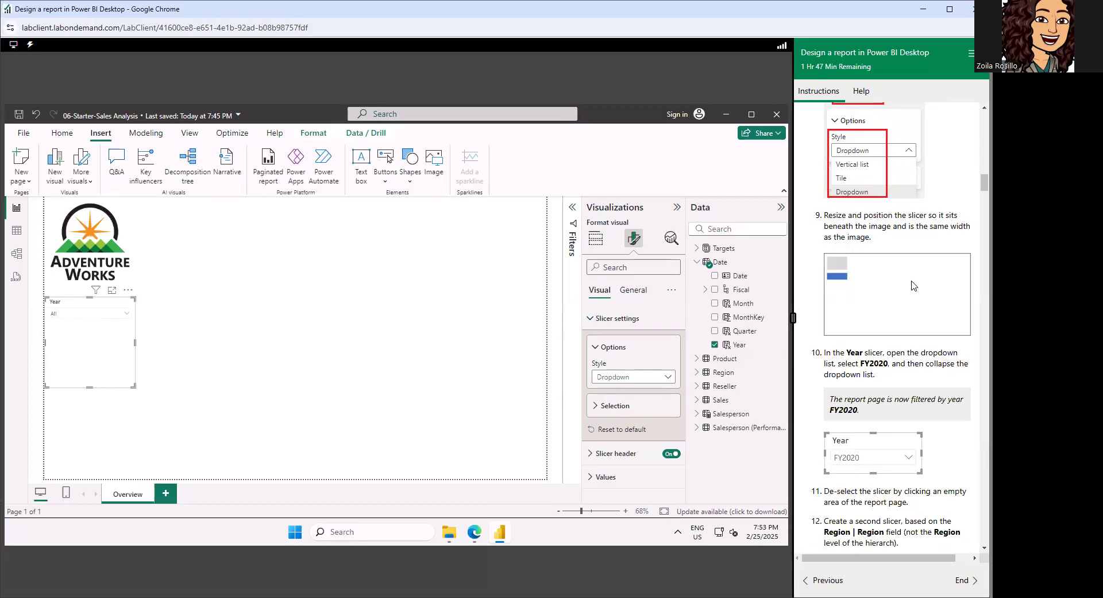
left_click(86, 389)
left_click(85, 360)
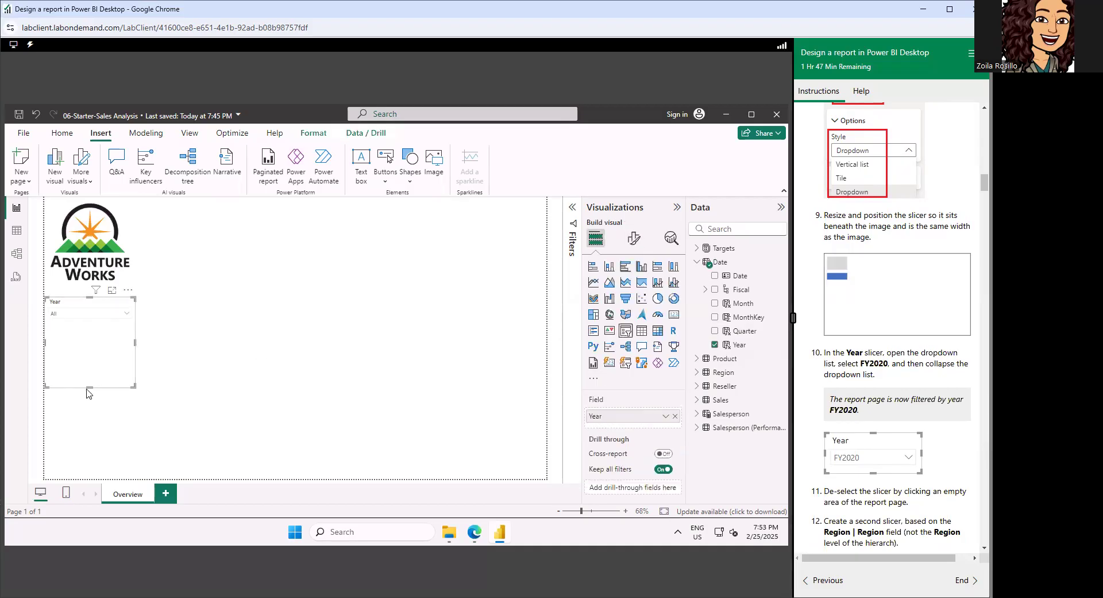
left_click_drag(95, 344, 98, 333)
key("Up")
key("Up")
key("Up")
key("Up")
key("Up")
key("Up")
key("Up")
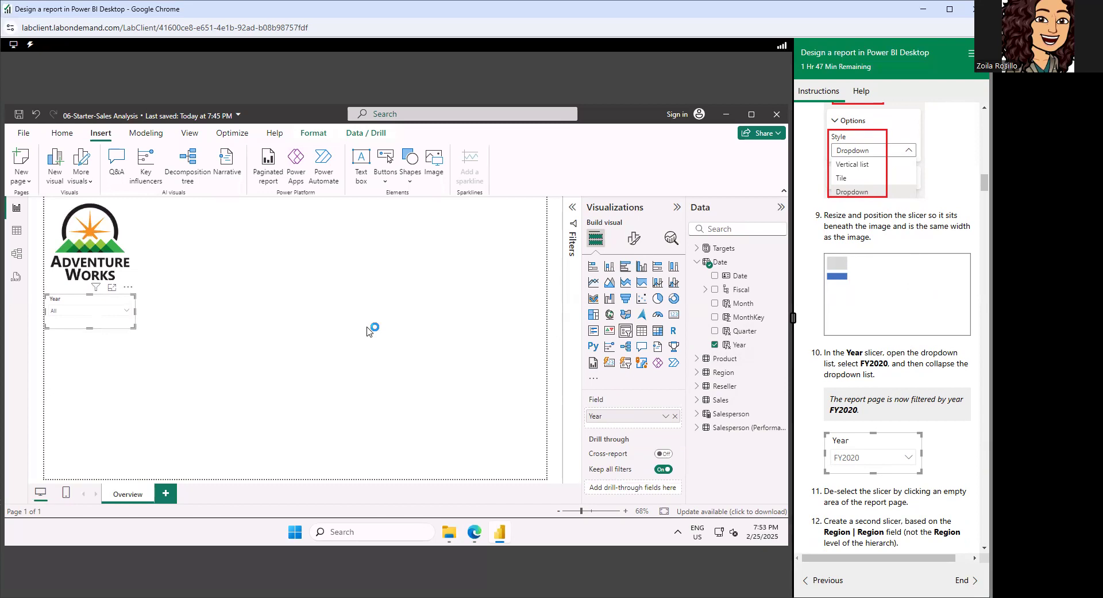
key("Up")
key("Up")
key("Up")
key("Up")
key("Up")
key("Up")
key("Up")
key("Up")
key("Up")
key("Up")
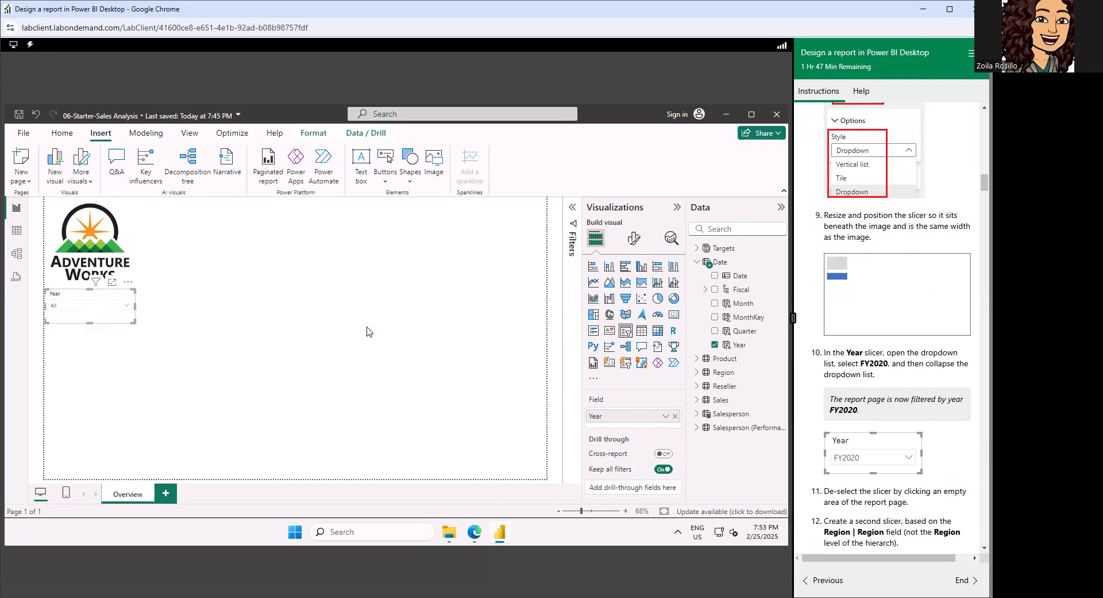
key("Up")
key("Up")
key("Up")
key("Up")
key("Up")
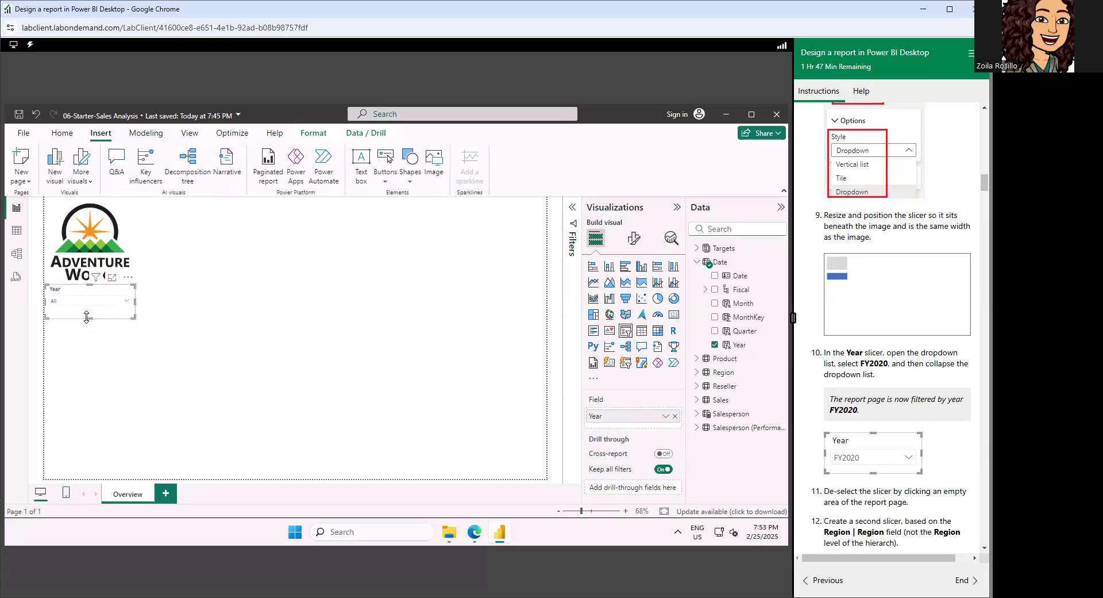
left_click_drag(87, 317, 87, 310)
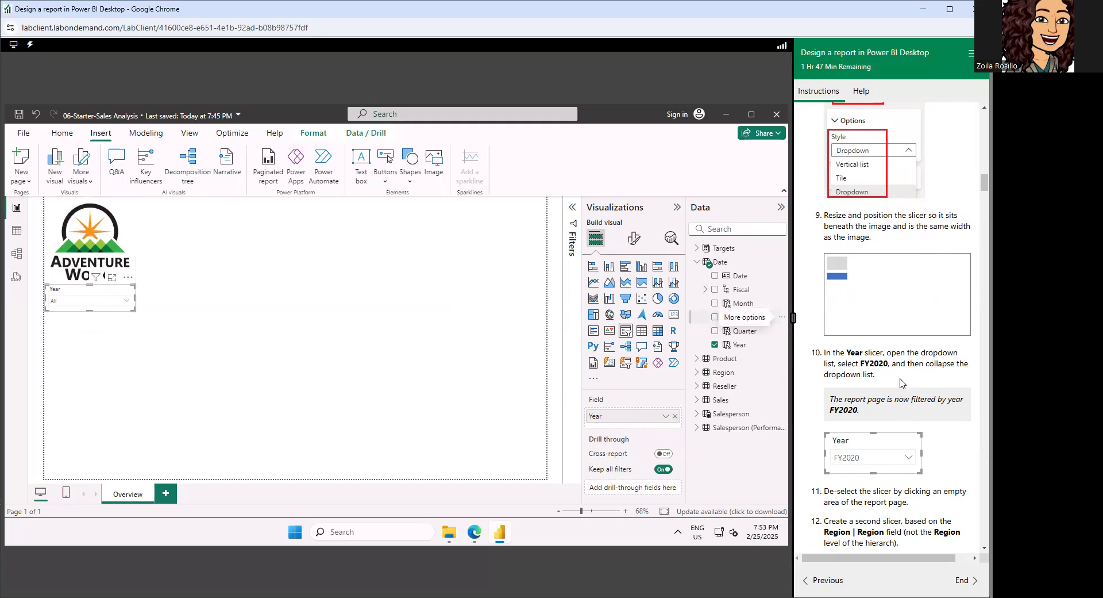
Filter the report page to FY2020 with the Year slicer, collapse its list and deselect the slicer.
scroll(918, 276, "down", 2)
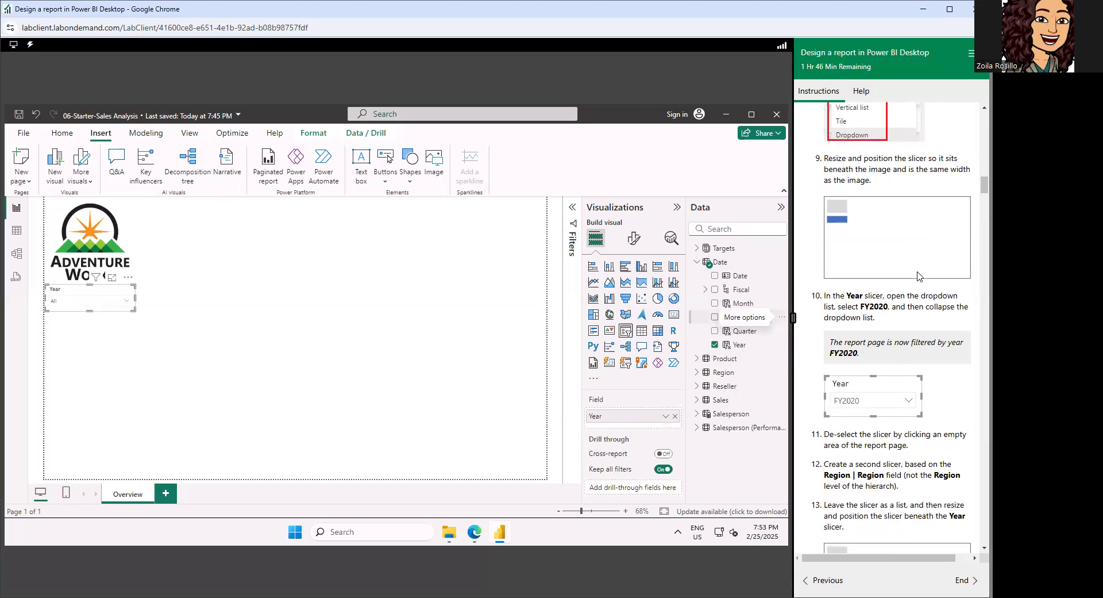
scroll(918, 276, "down", 1)
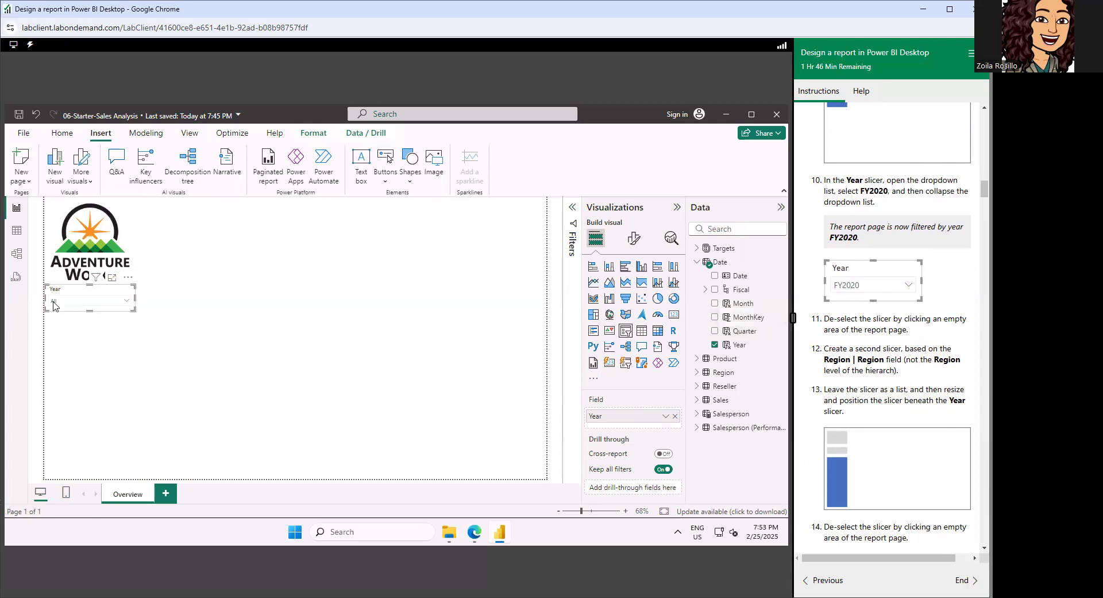
left_click(94, 307)
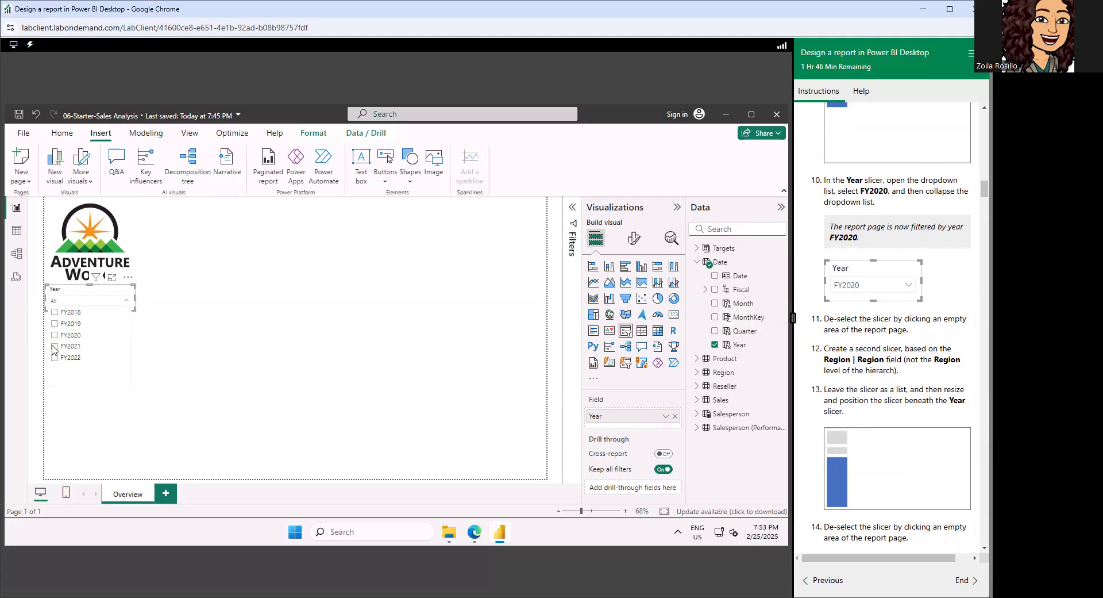
left_click(56, 335)
left_click(127, 302)
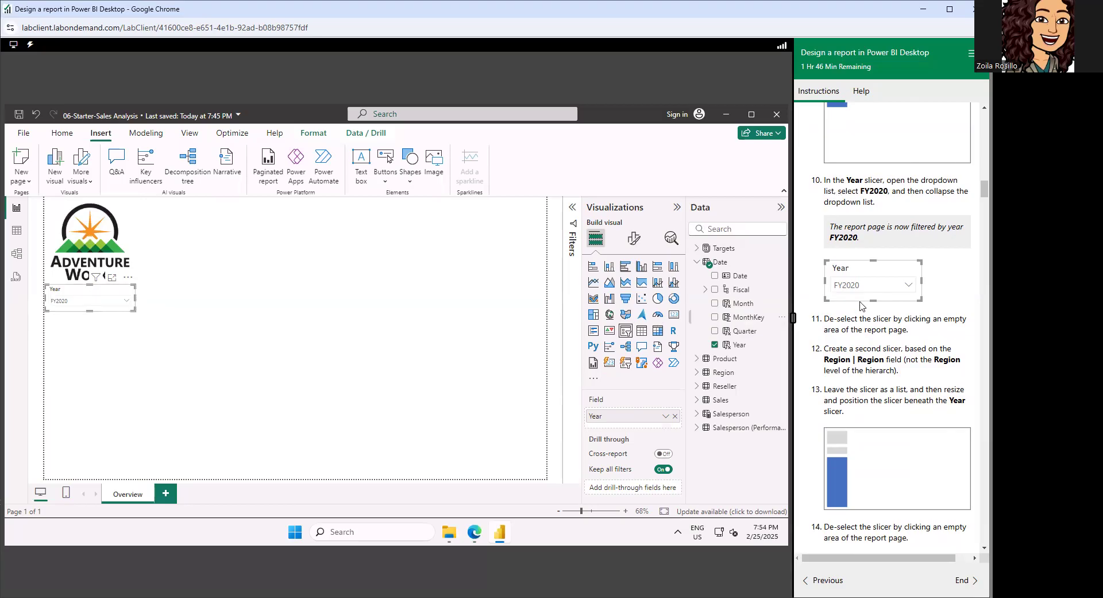
scroll(914, 334, "down", 3)
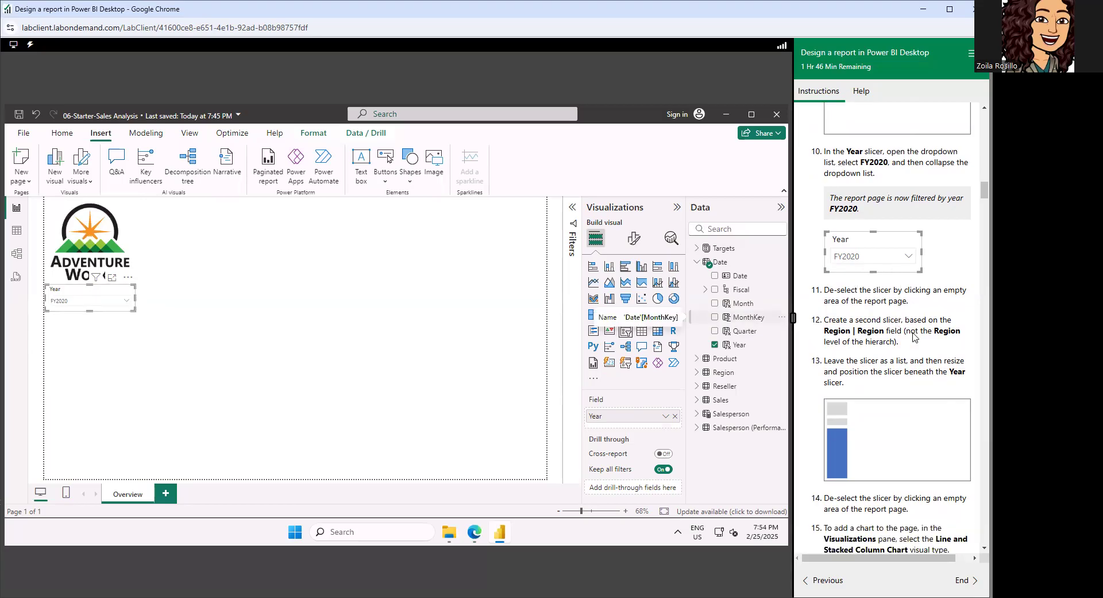
scroll(916, 337, "up", 3)
scroll(914, 335, "down", 3)
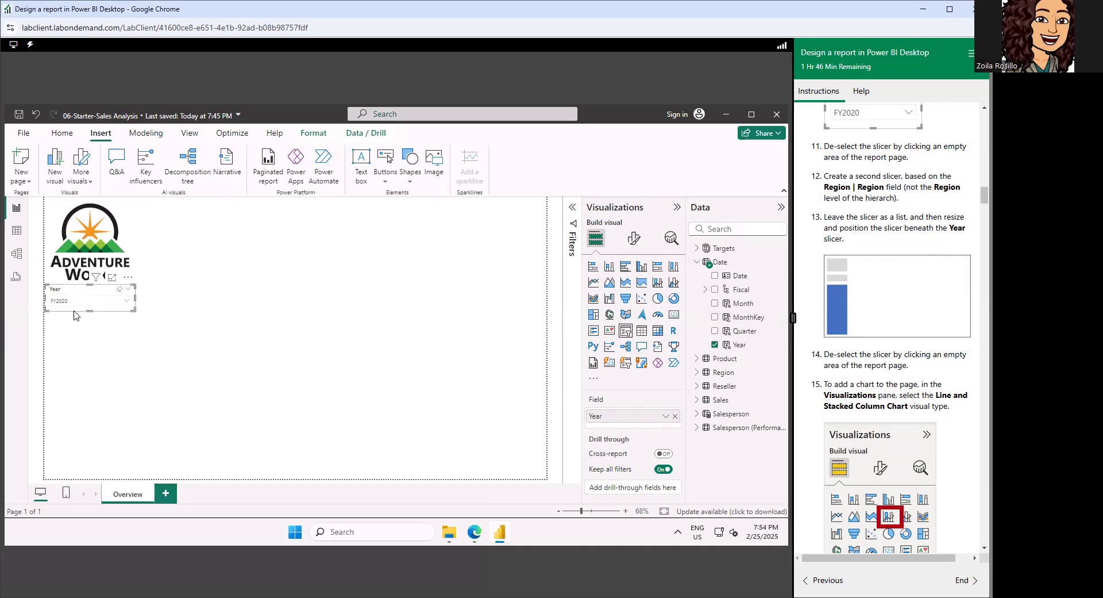
left_click(103, 356)
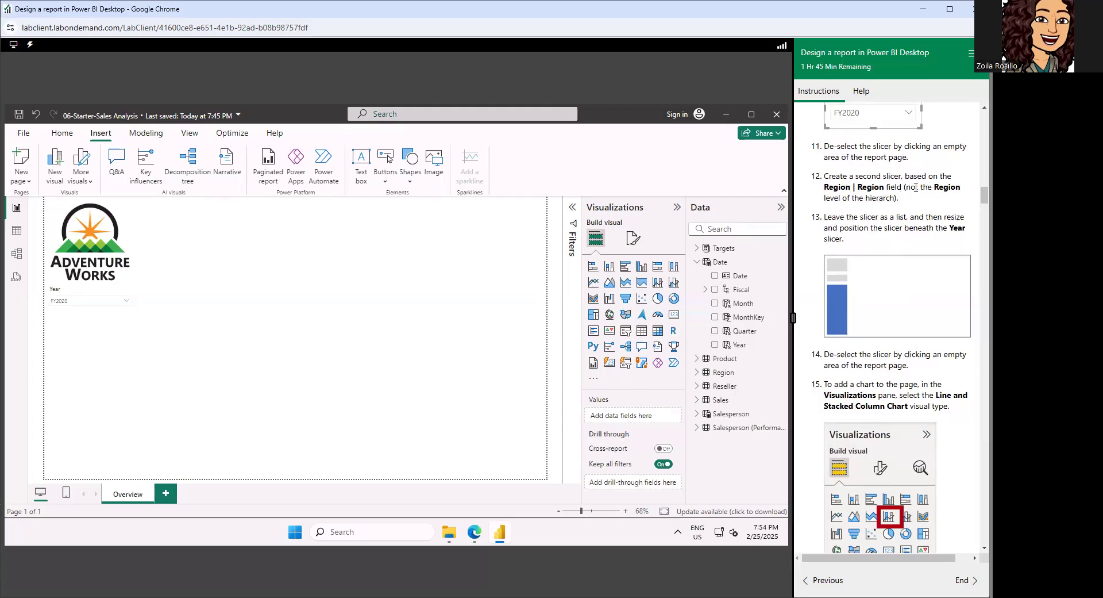
scroll(915, 186, "down", 1)
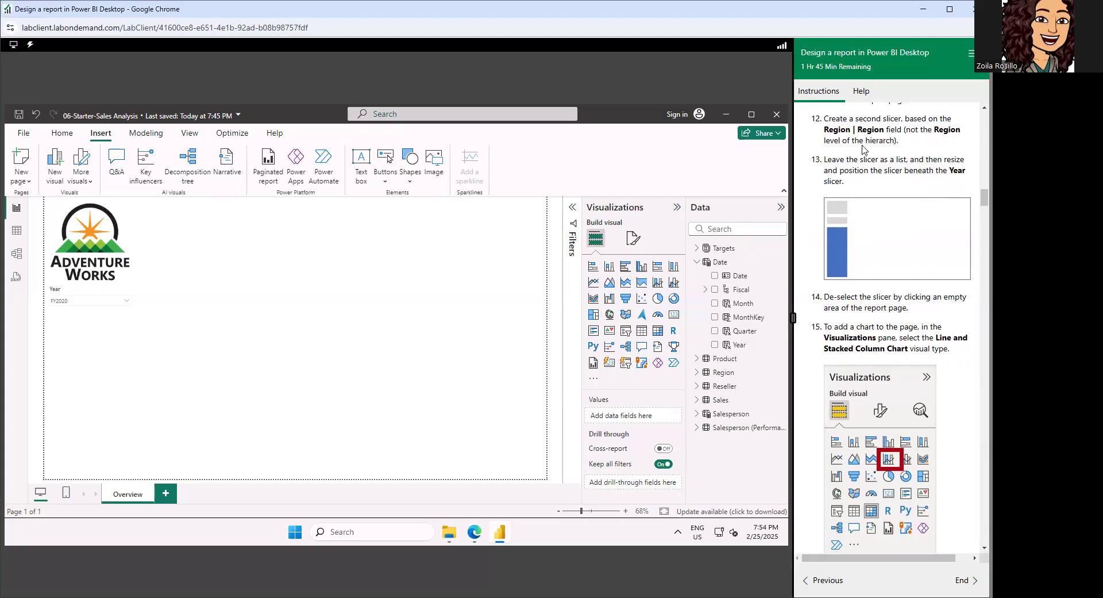
scroll(864, 150, "up", 1)
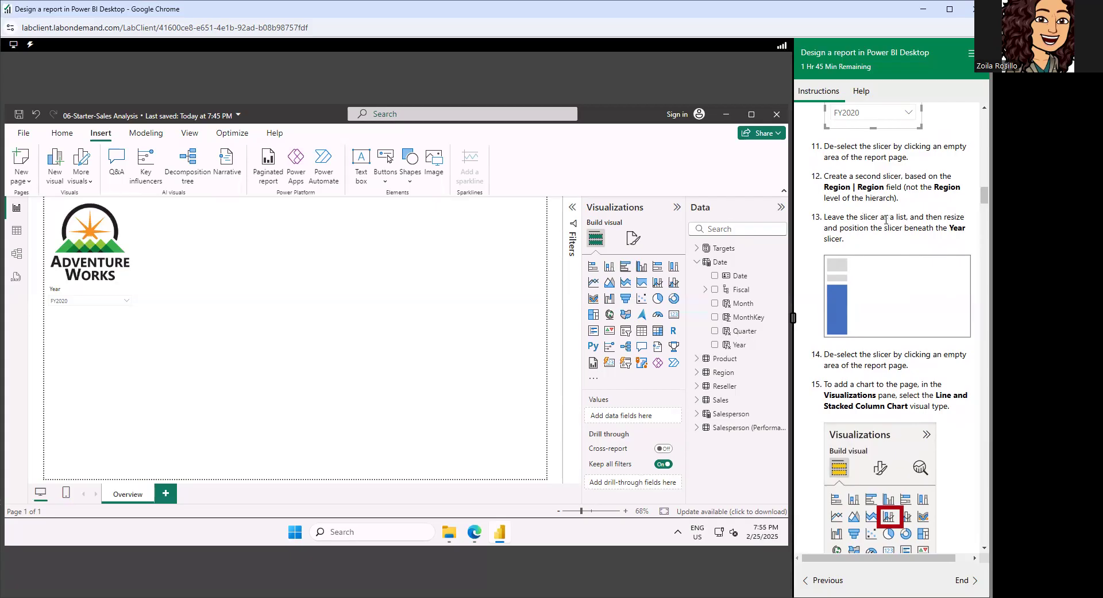
scroll(862, 212, "up", 3)
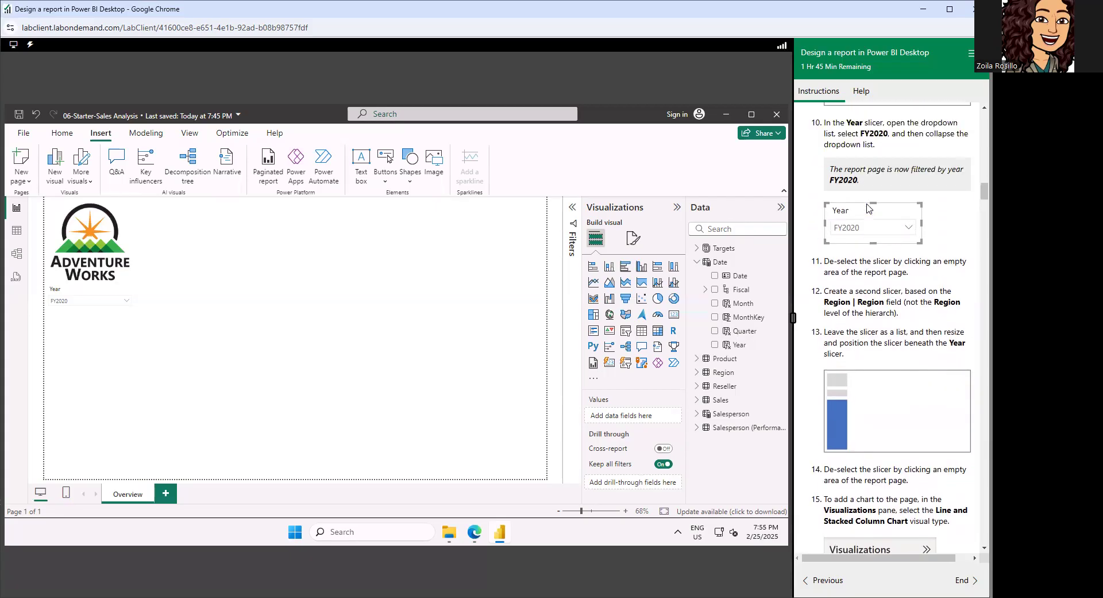
scroll(867, 206, "up", 5)
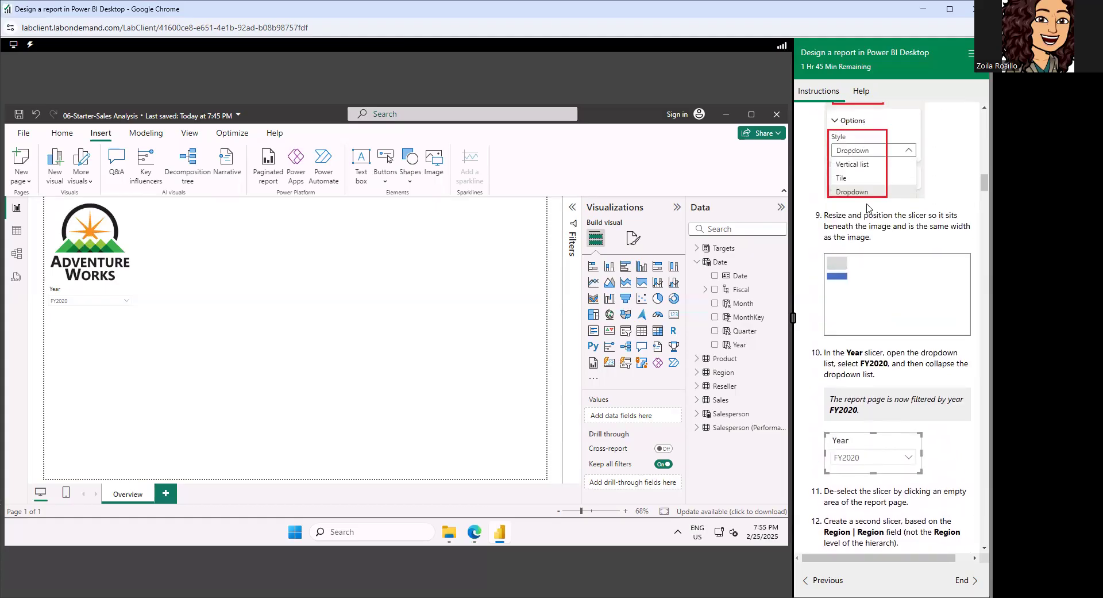
Add a second slicer to the Overview page and place it directly beneath the Year slicer.
scroll(867, 205, "up", 5)
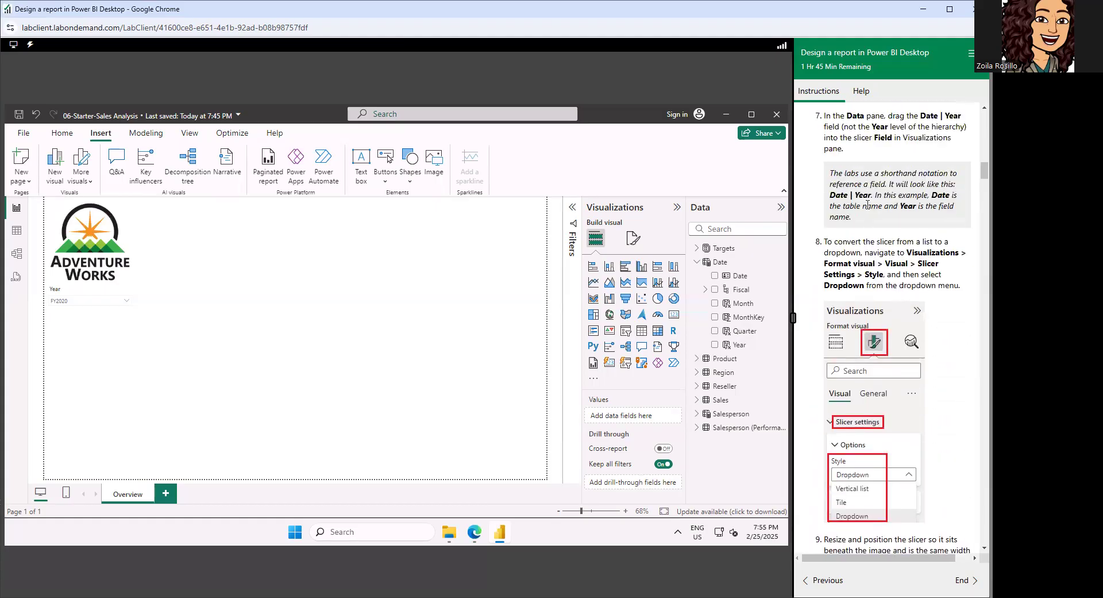
scroll(868, 205, "up", 2)
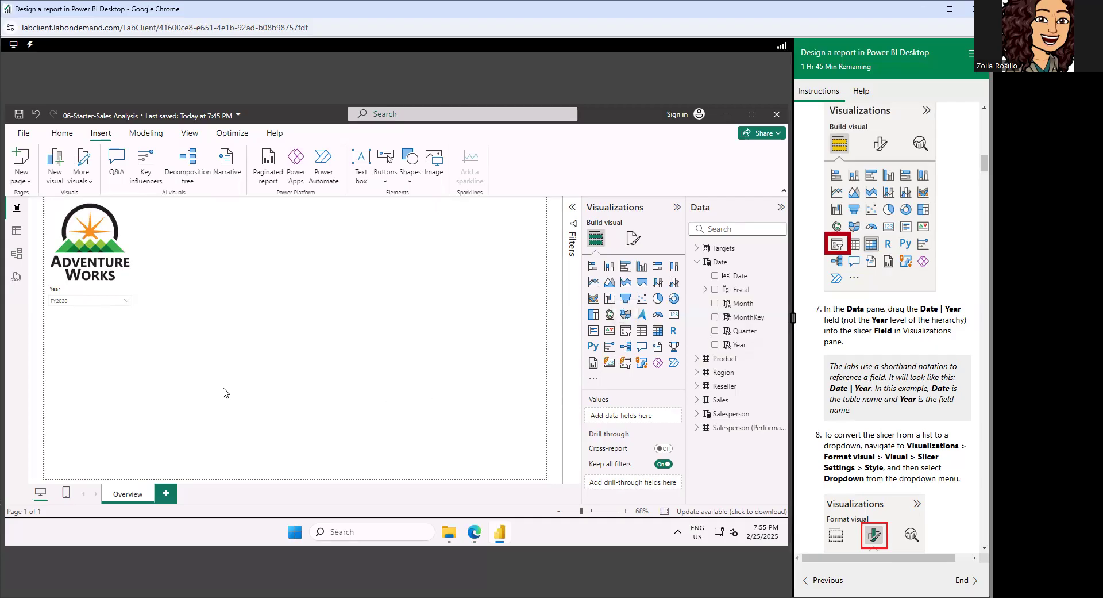
left_click(628, 330)
left_click_drag(73, 366, 74, 325)
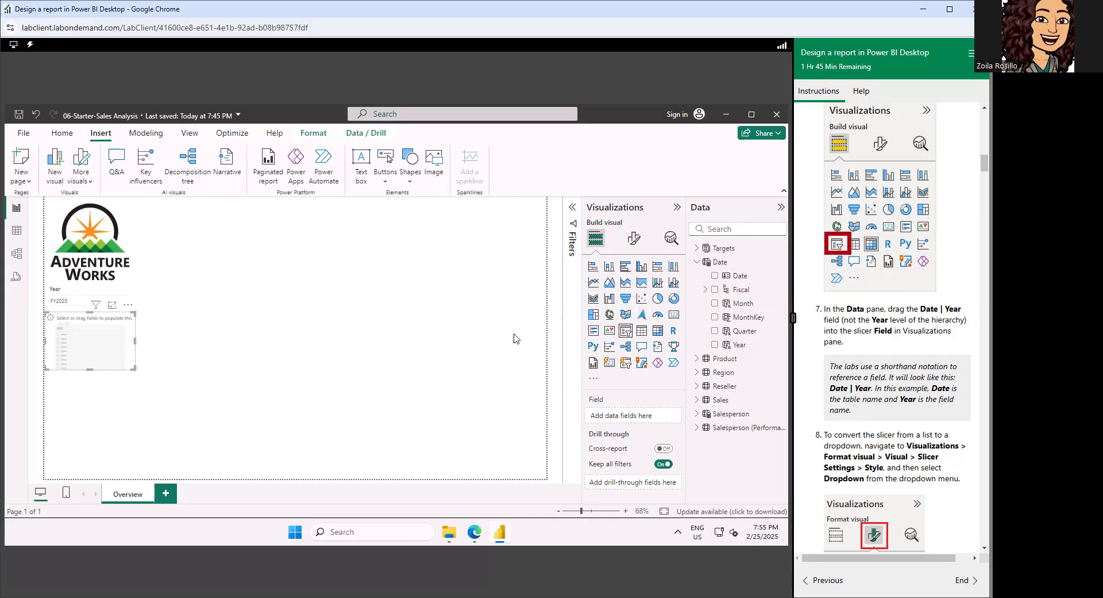
Assign the Region table's Region field, not the Region level of the Regions hierarchy, to the new slicer.
scroll(902, 304, "down", 2)
scroll(902, 305, "down", 8)
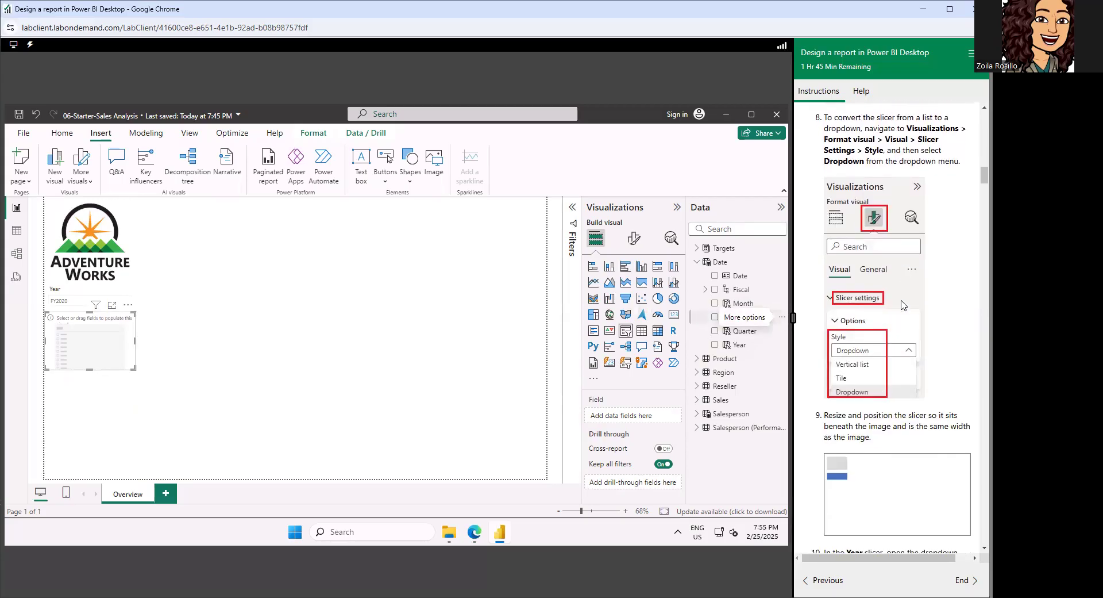
scroll(902, 305, "down", 2)
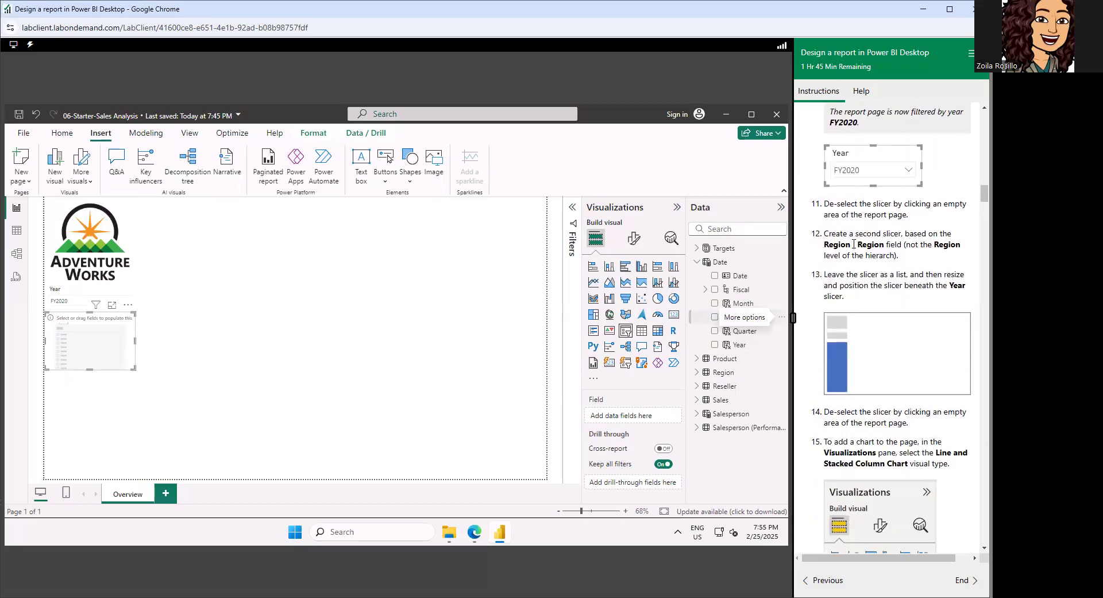
left_click(697, 372)
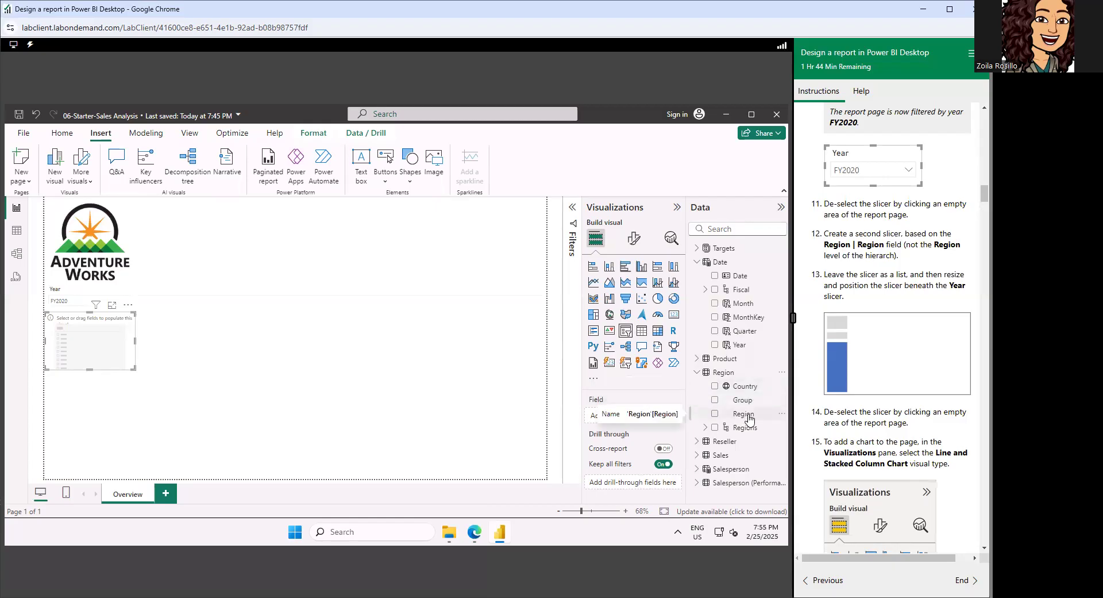
left_click(706, 428)
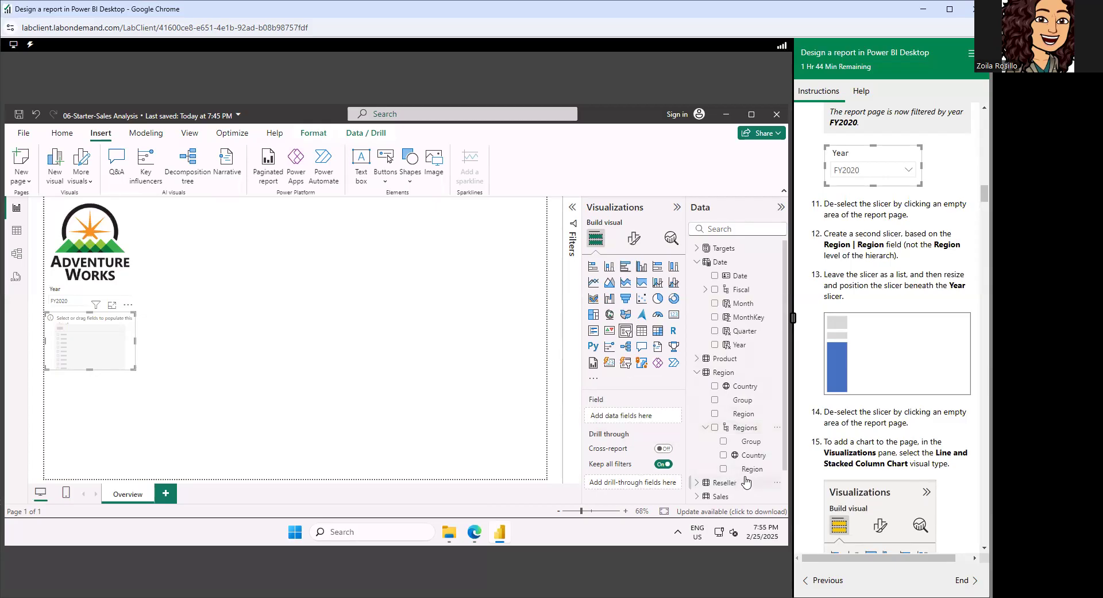
left_click(706, 428)
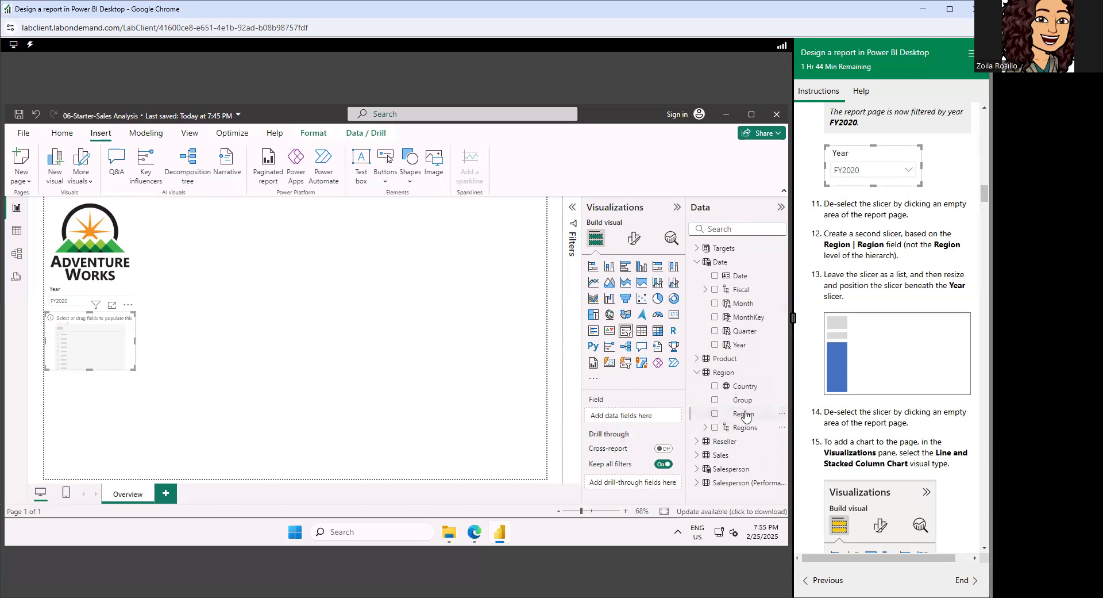
left_click_drag(746, 416, 622, 413)
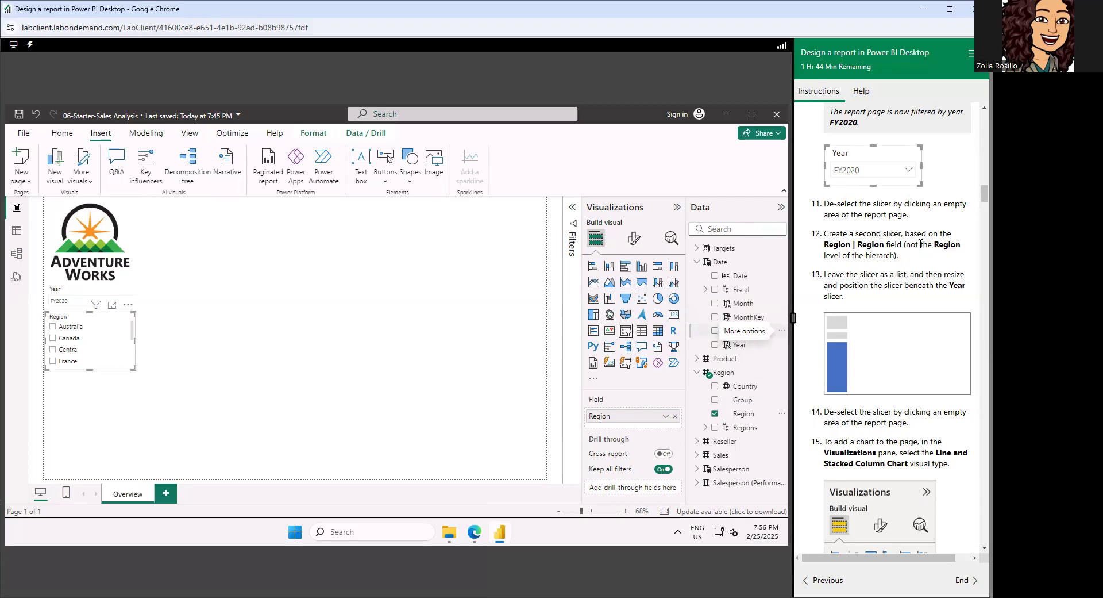
Keep the Region slicer as a list, extend it downward until every region fits, and deselect it.
scroll(920, 244, "down", 2)
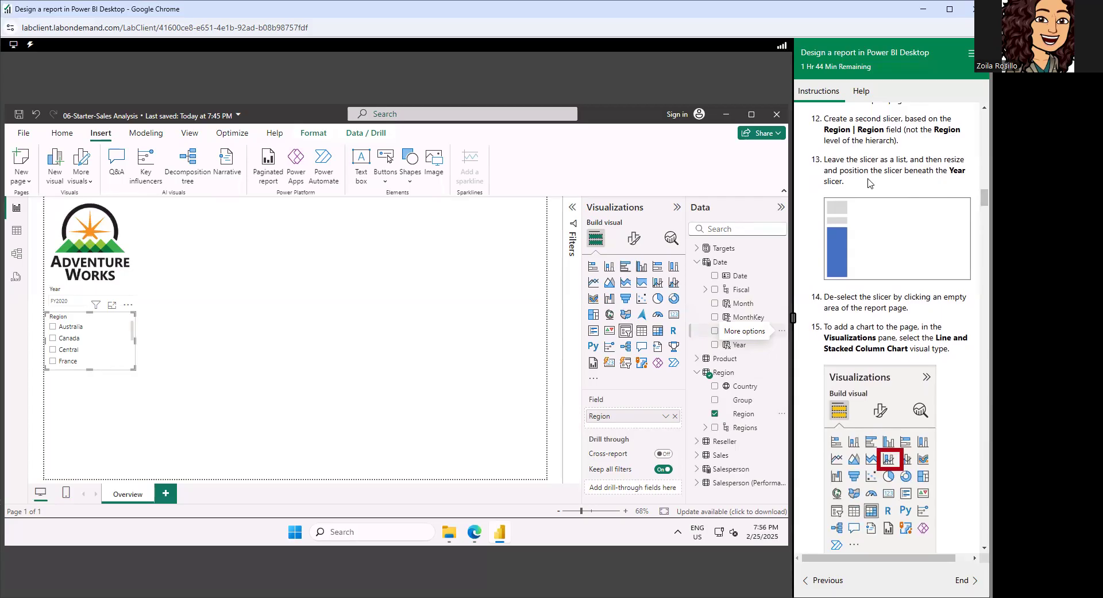
left_click_drag(89, 388, 94, 450)
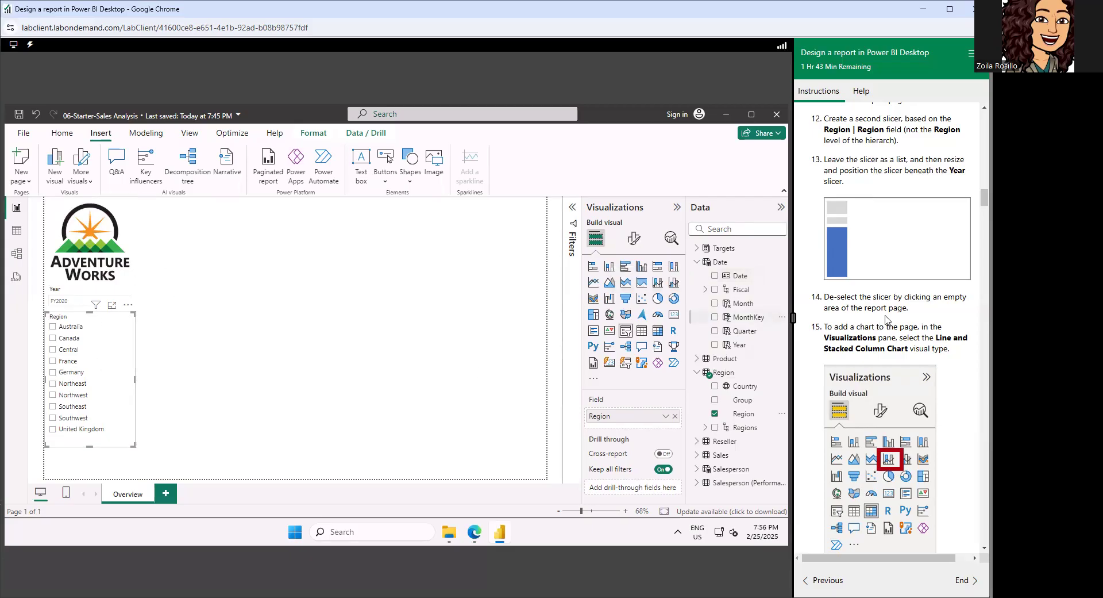
scroll(887, 316, "down", 2)
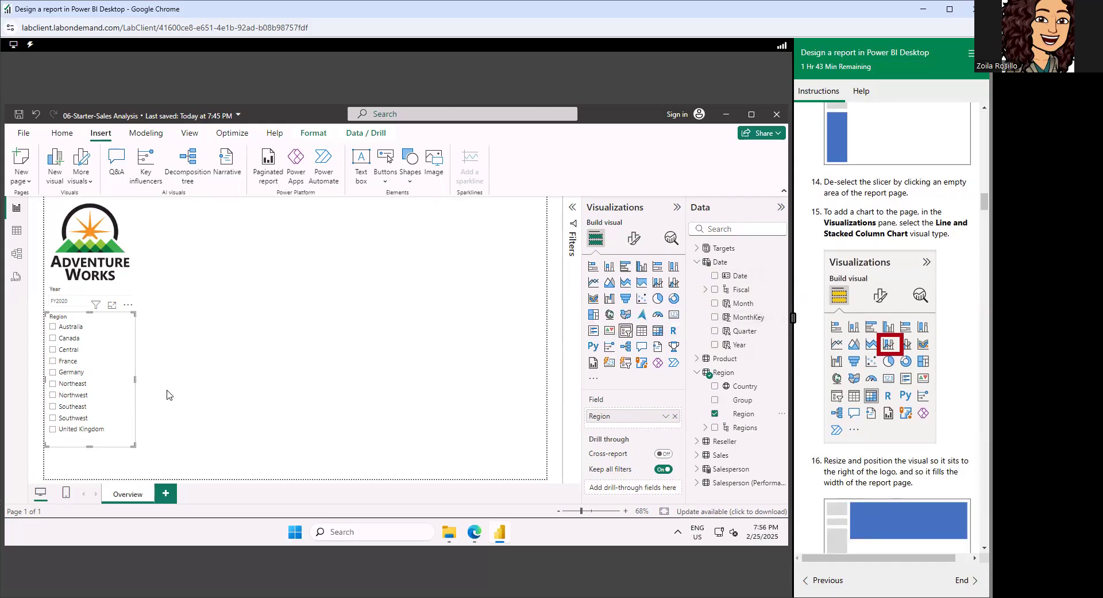
left_click(186, 386)
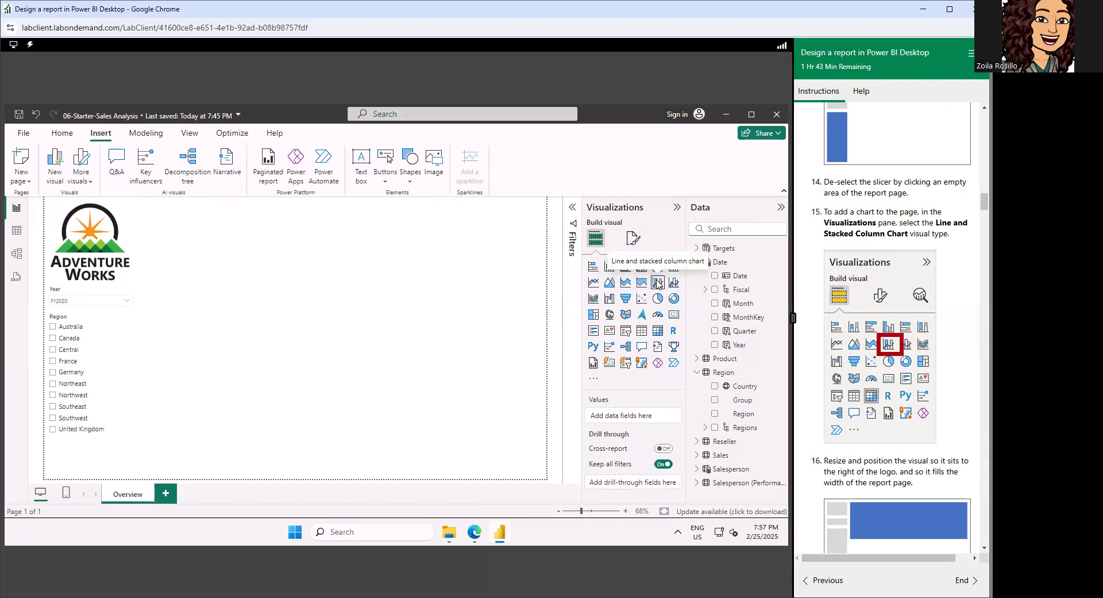
Add a line and stacked column chart beside the logo and enlarge it to fill the remaining page width, ending just below the Year slicer.
left_click(658, 282)
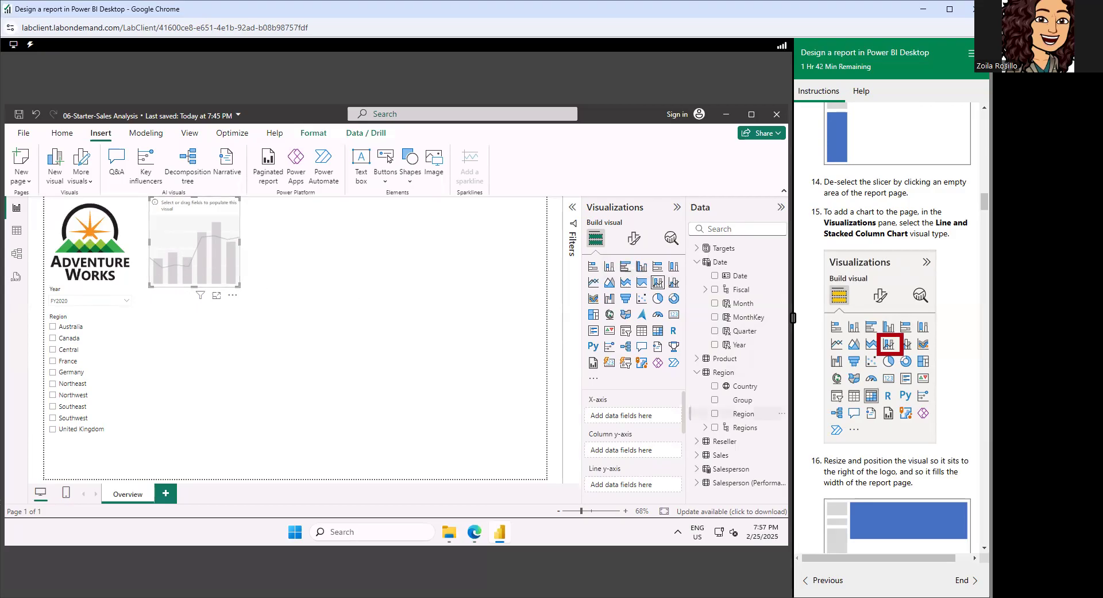
scroll(927, 266, "down", 2)
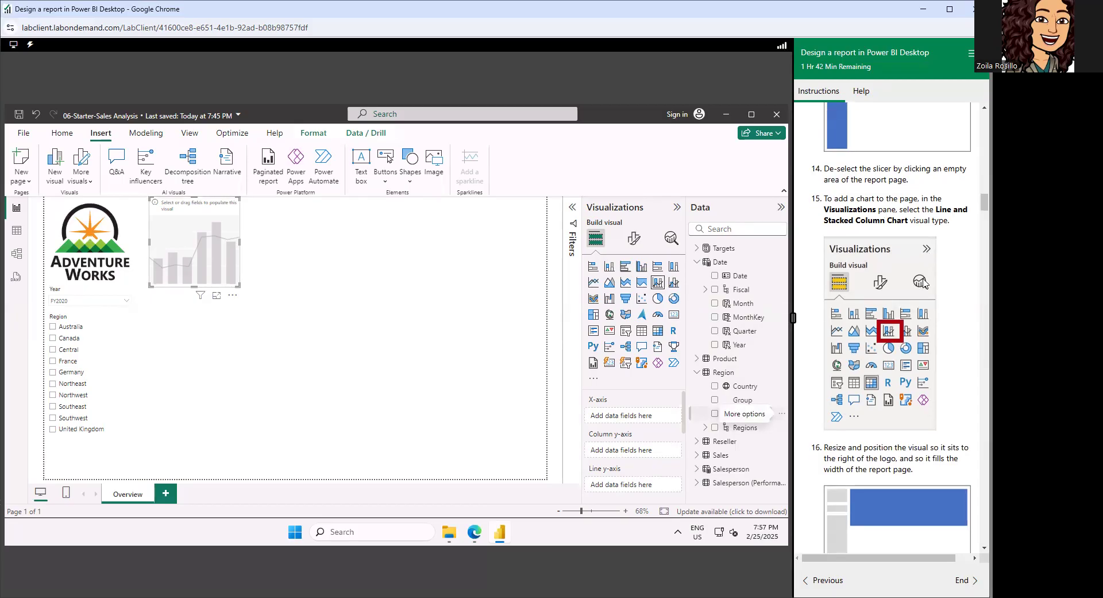
scroll(926, 282, "down", 3)
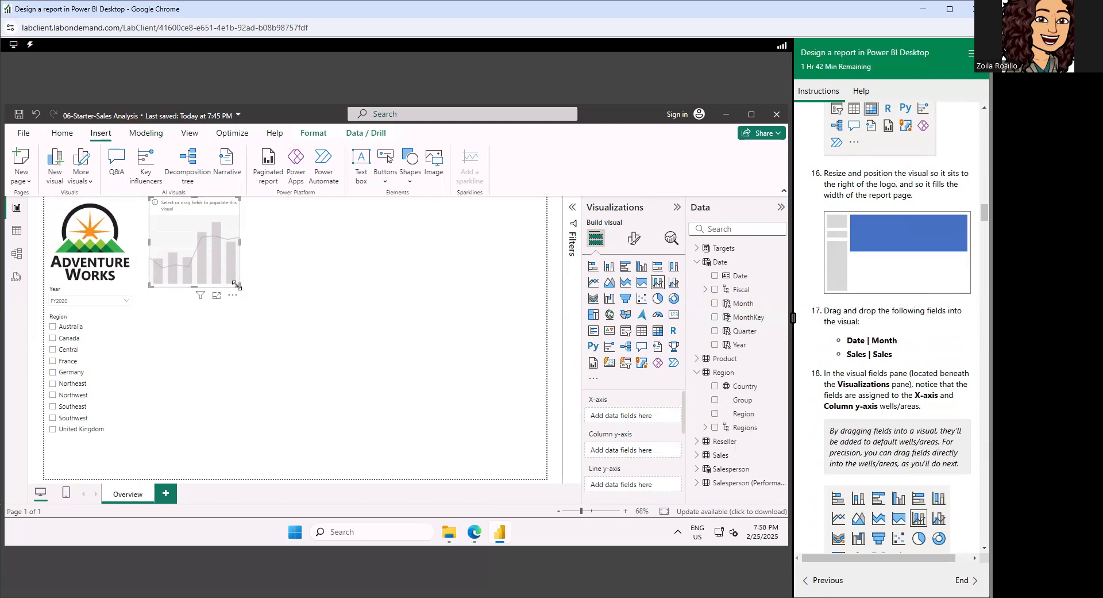
left_click_drag(236, 284, 546, 332)
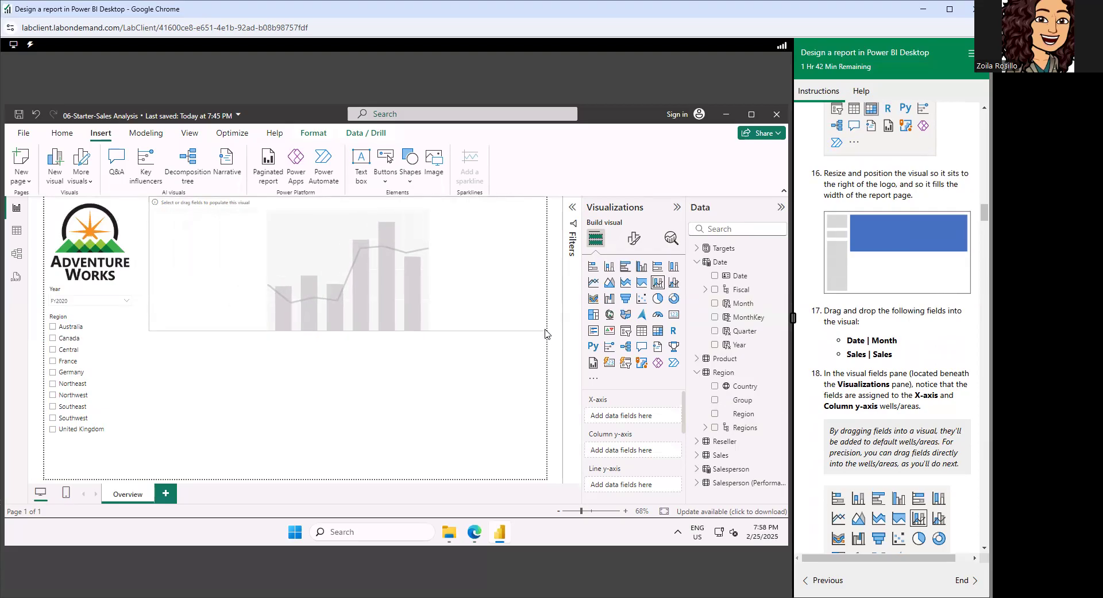
left_click_drag(545, 330, 546, 330)
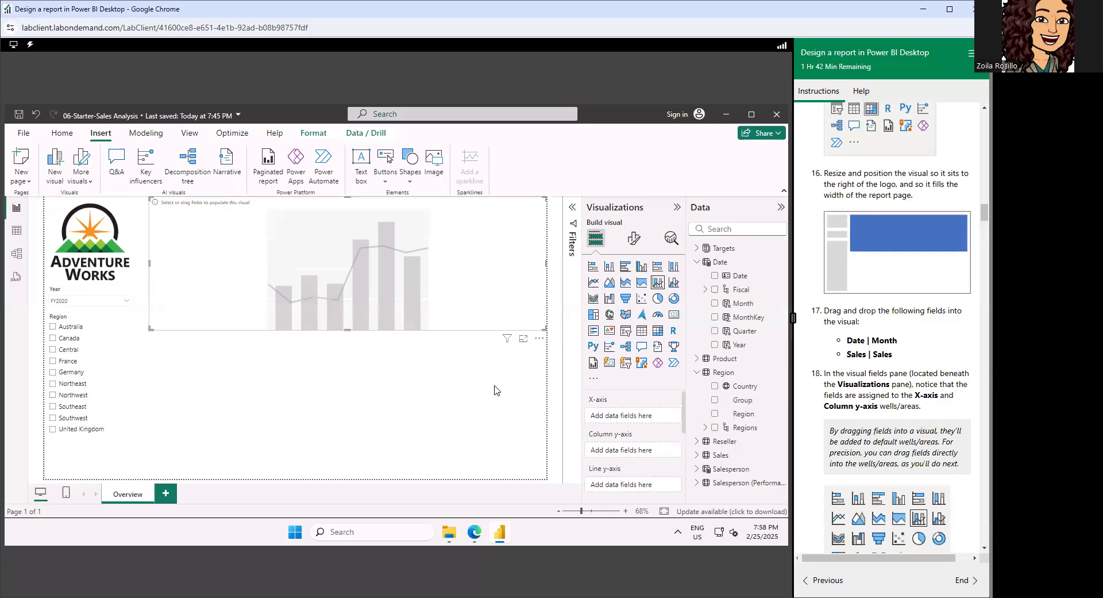
Assign the Date table's Month field to the chart's X-axis and the Sales table's Sales field to its Column y-axis.
scroll(876, 326, "down", 1)
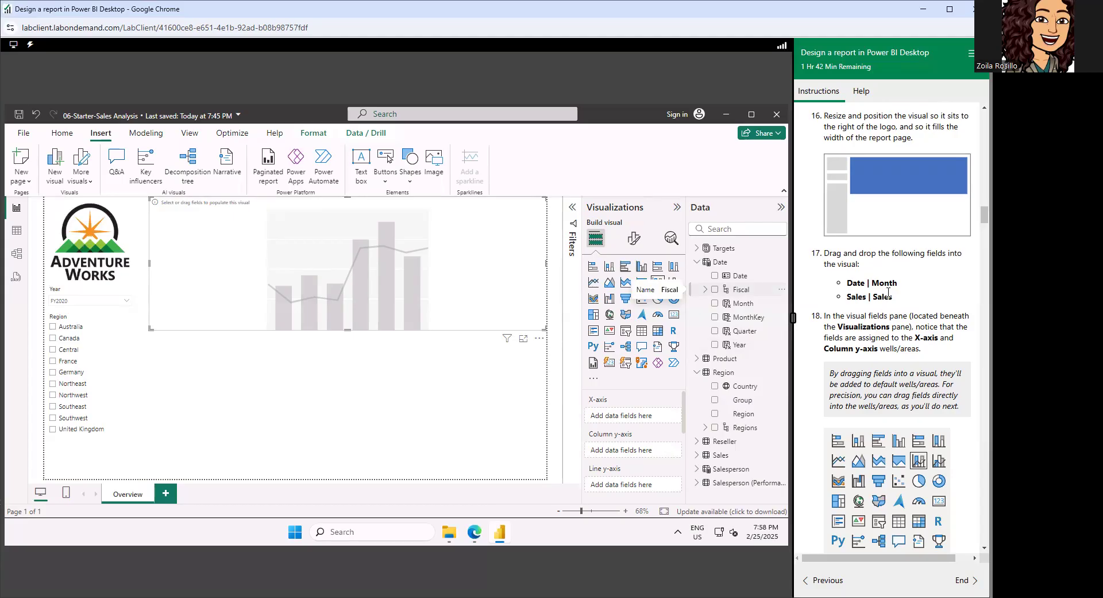
scroll(892, 311, "down", 1)
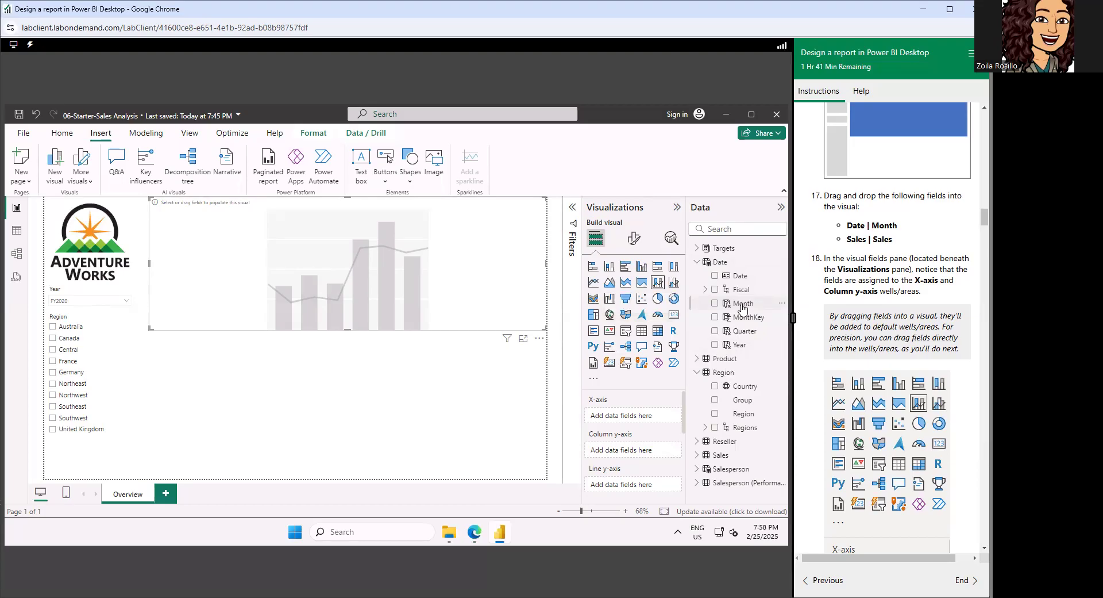
left_click_drag(743, 309, 625, 423)
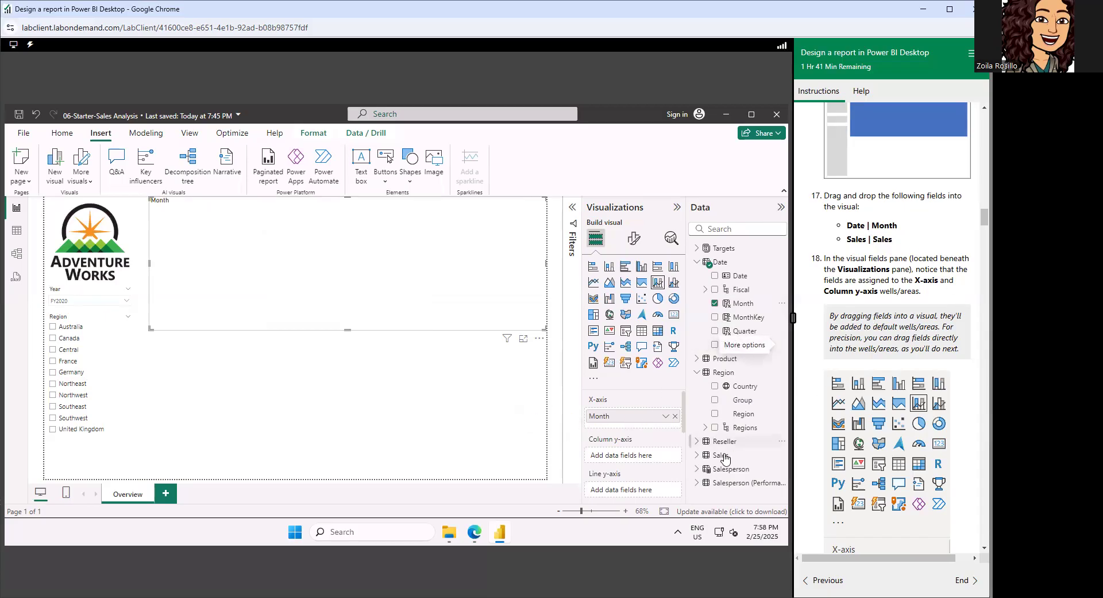
left_click(696, 455)
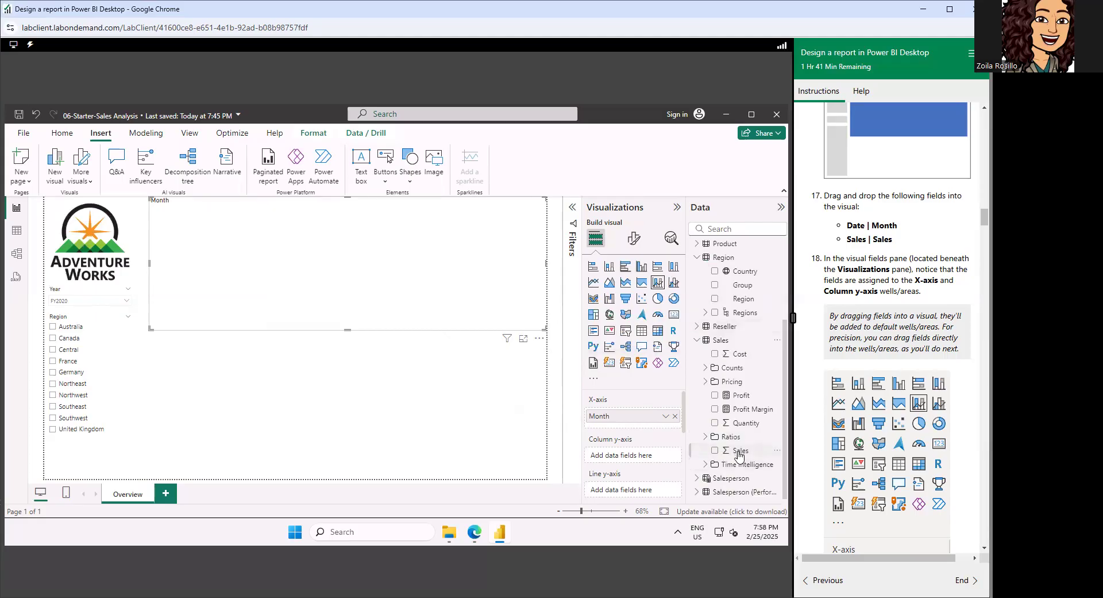
left_click_drag(739, 452, 629, 457)
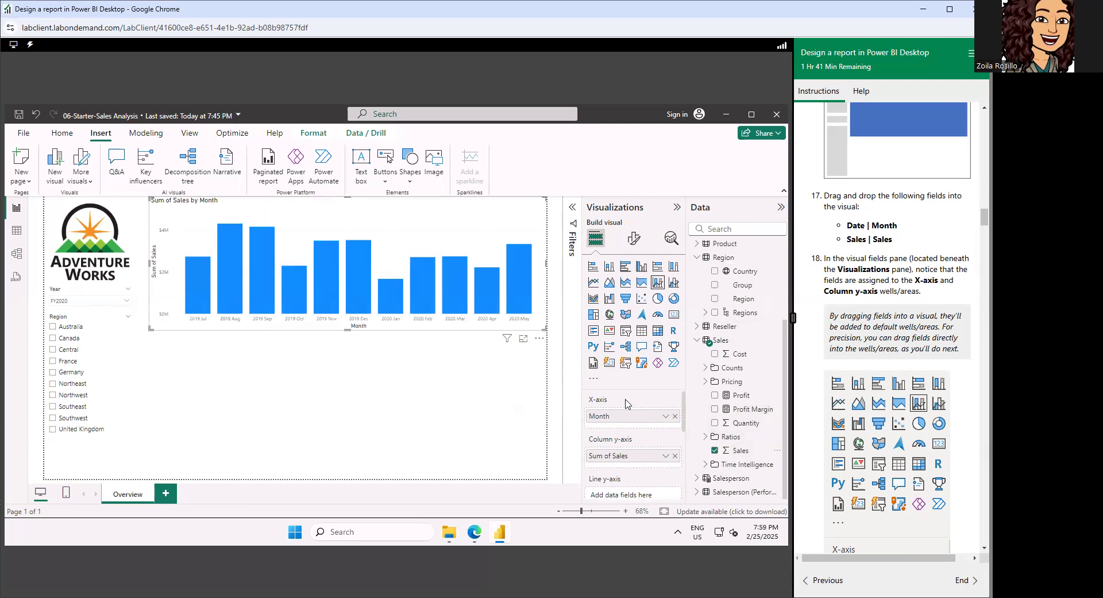
Compare the chart's X-axis and Column y-axis fields with the lab instructions and read the instruction for the Line y-axis.
scroll(627, 403, "down", 3)
scroll(627, 403, "up", 3)
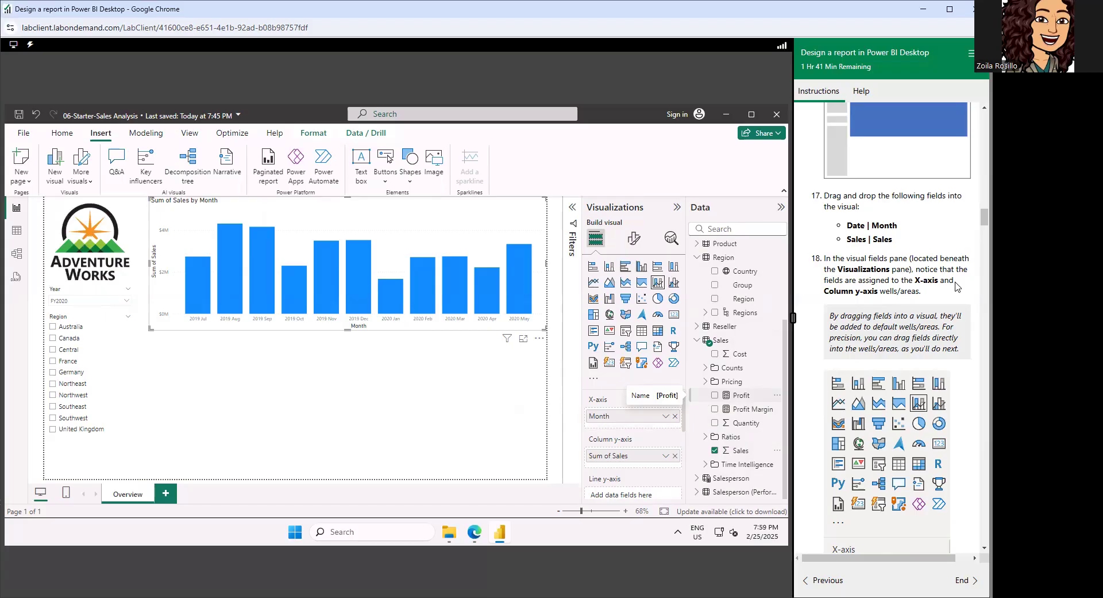
scroll(959, 285, "down", 1)
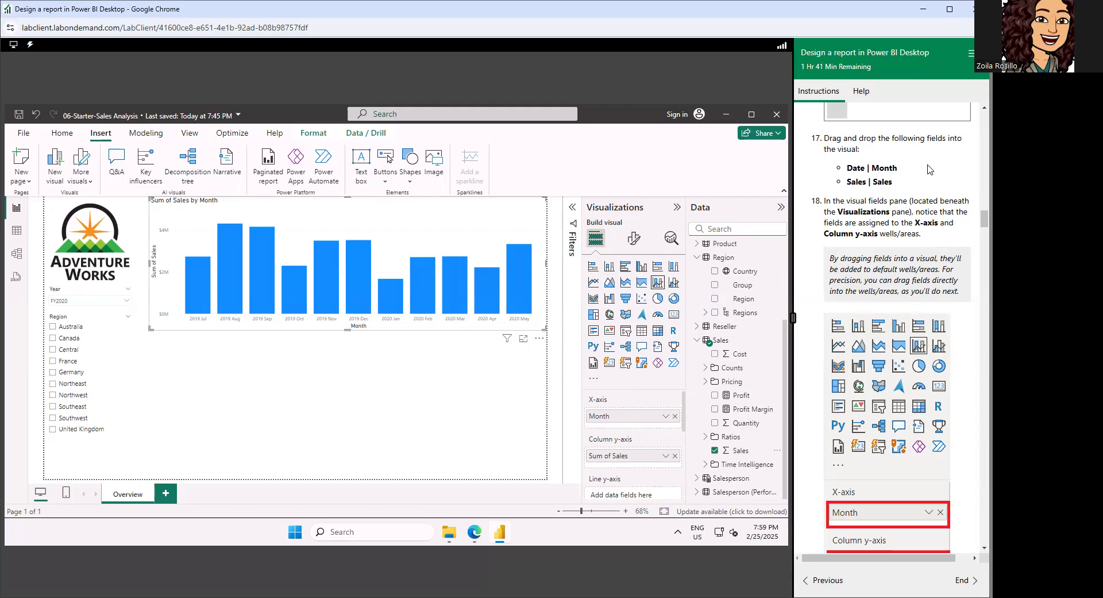
scroll(925, 171, "down", 3)
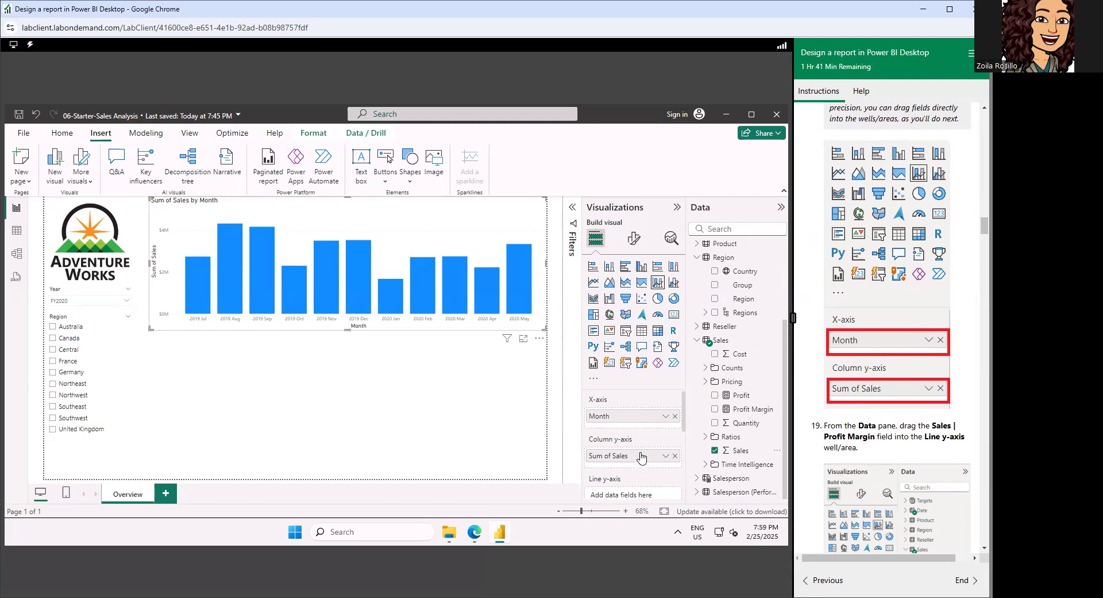
scroll(642, 457, "down", 2)
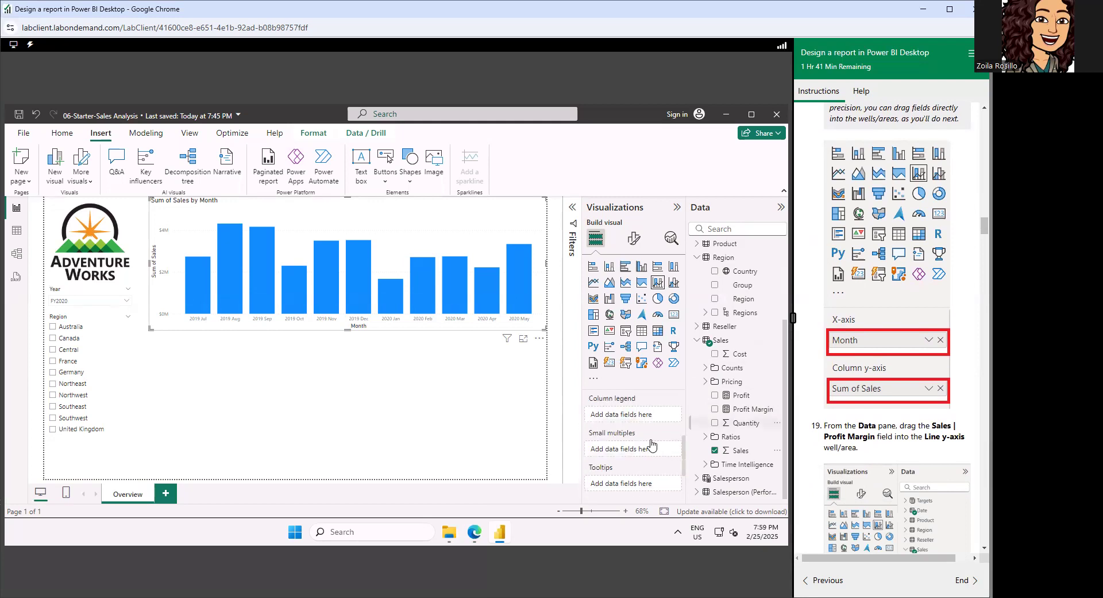
scroll(653, 446, "up", 2)
scroll(939, 351, "down", 1)
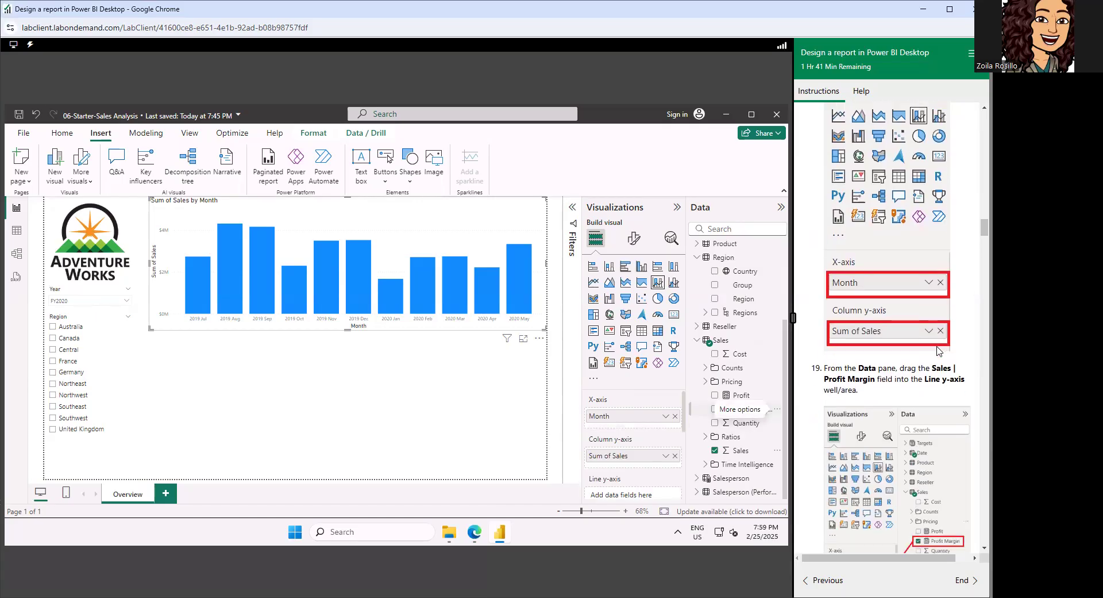
scroll(940, 351, "down", 1)
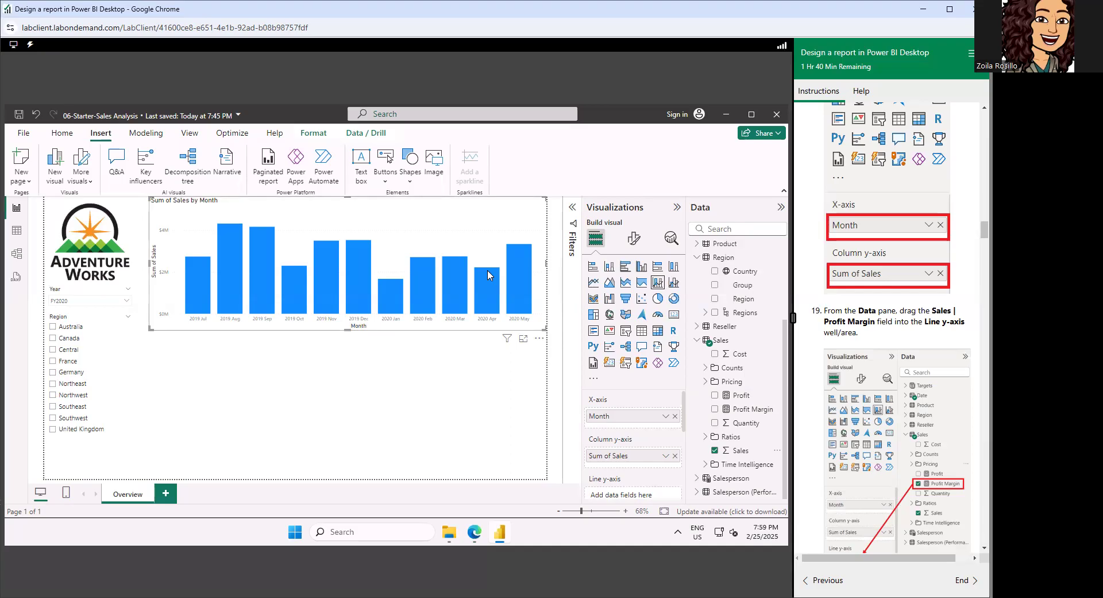
mouse_move(489, 274)
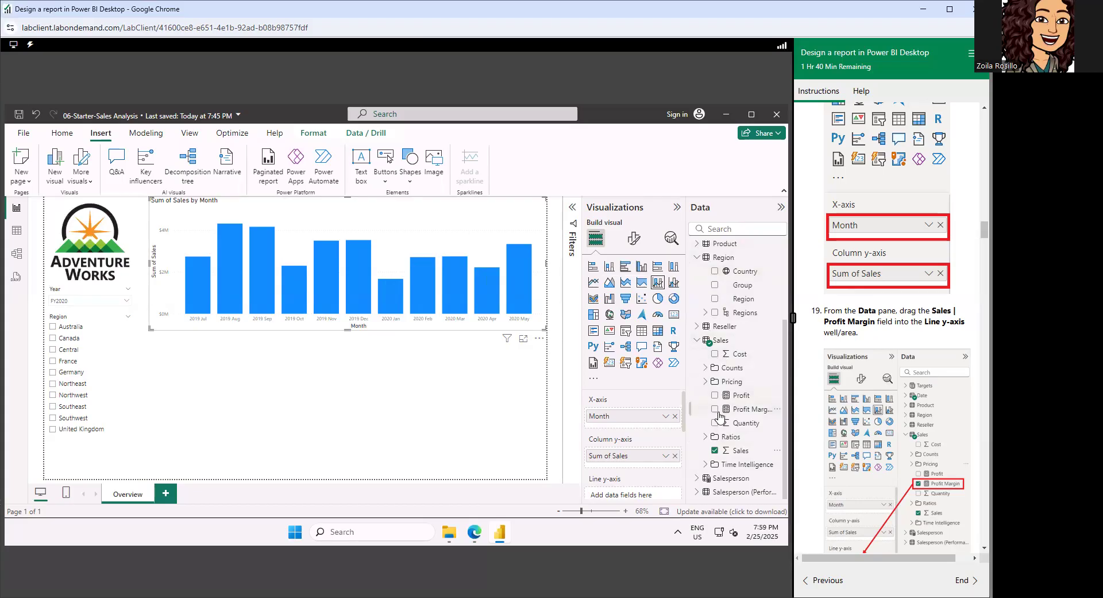
Assign the Sales table's Profit field to the chart's Line y-axis.
scroll(720, 415, "up", 3)
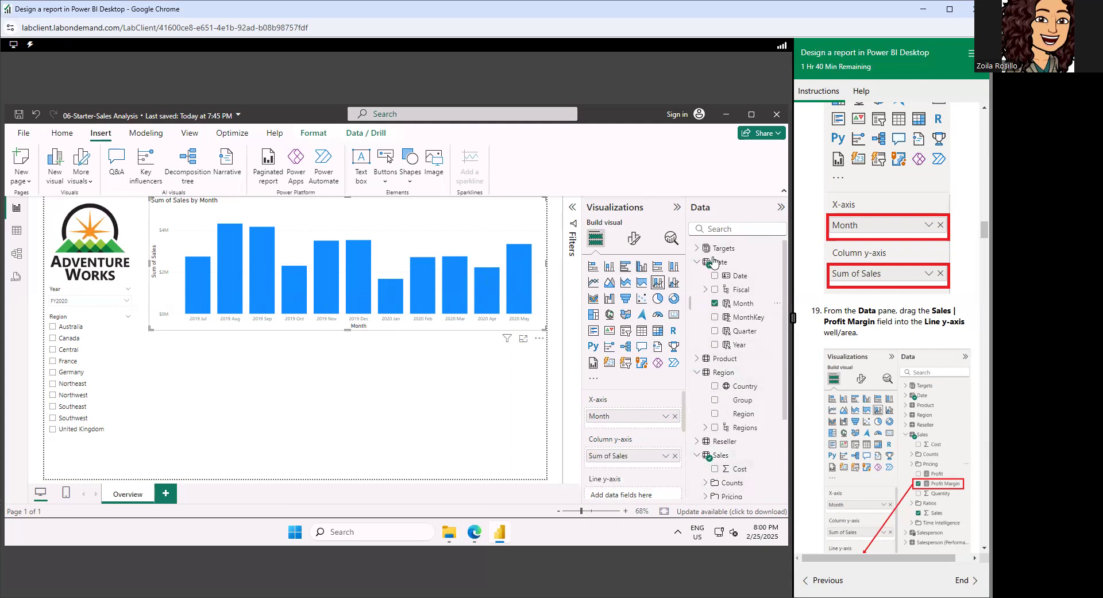
scroll(702, 438, "down", 3)
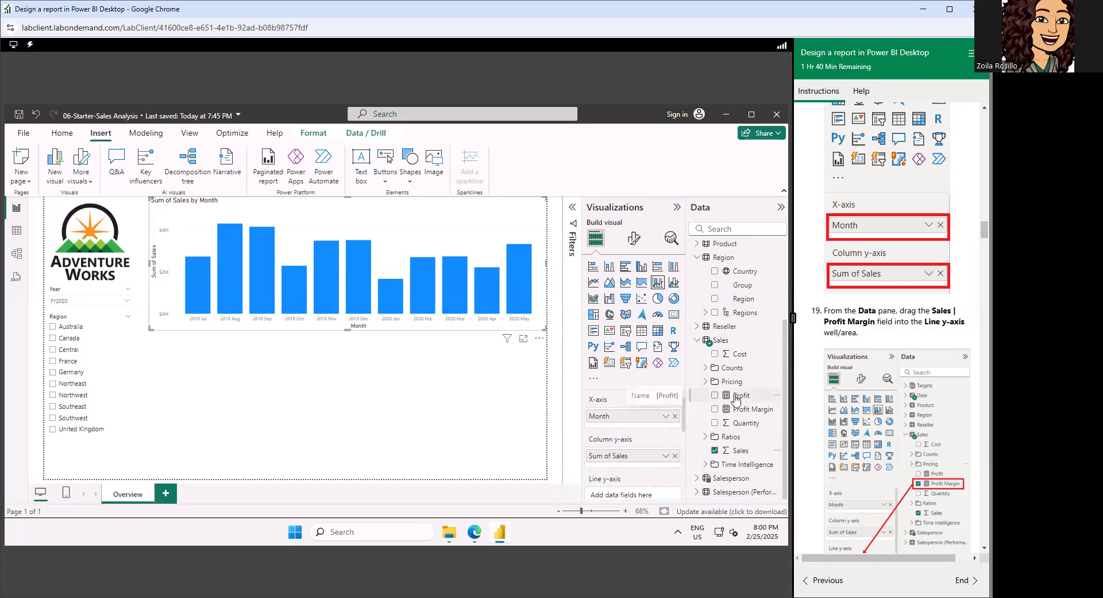
mouse_move(737, 398)
left_mouse_down()
mouse_move(718, 432)
mouse_move(621, 489)
mouse_move(632, 454)
mouse_move(618, 384)
mouse_move(611, 442)
mouse_move(616, 392)
mouse_move(711, 385)
mouse_move(741, 399)
left_mouse_up()
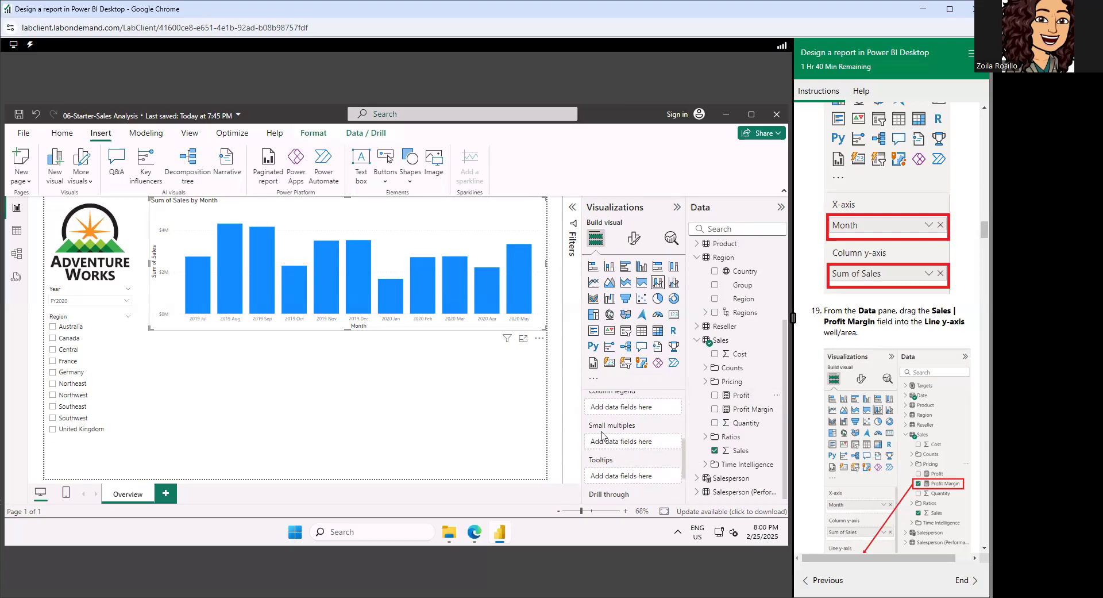
scroll(607, 436, "up", 3)
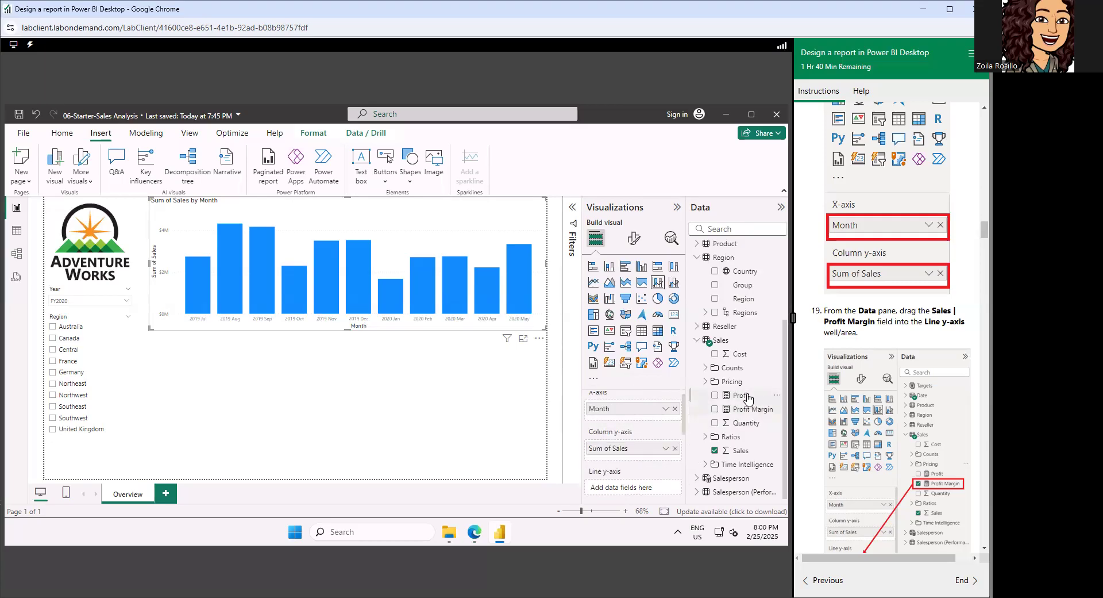
left_click_drag(741, 397, 648, 488)
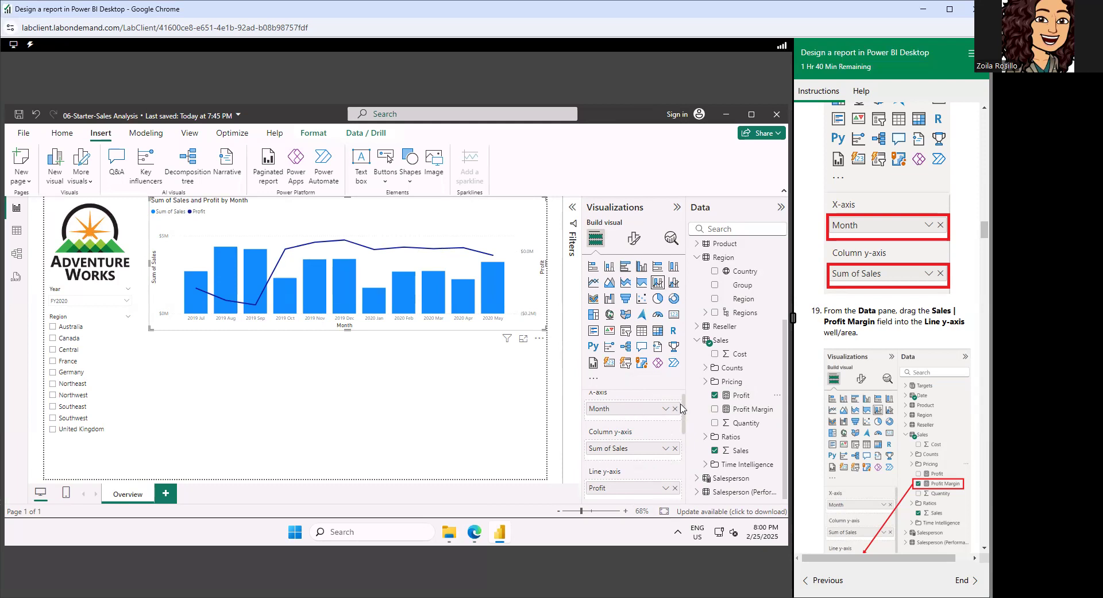
Make the line and stacked column chart show items with no data for its Month X-axis field.
scroll(685, 418, "down", 1)
scroll(601, 446, "down", 1)
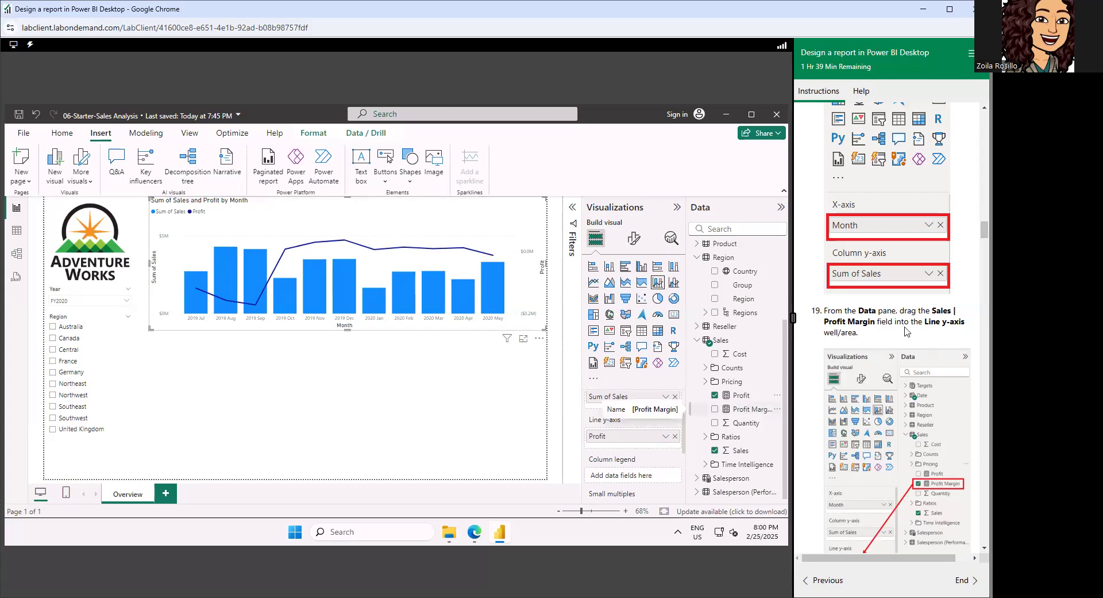
scroll(907, 331, "down", 3)
scroll(906, 332, "down", 3)
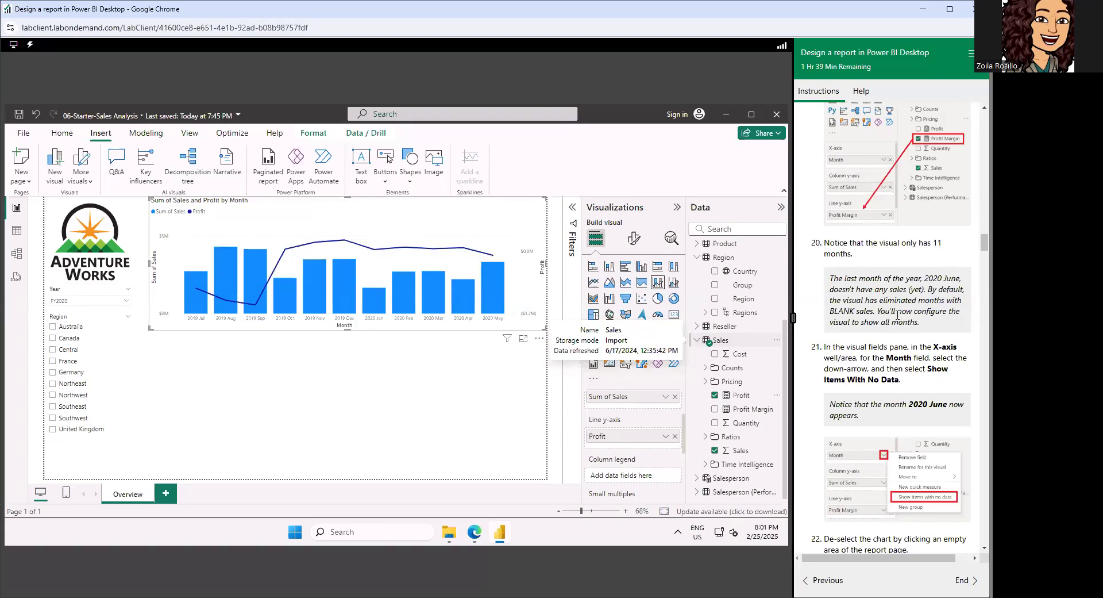
scroll(898, 315, "down", 3)
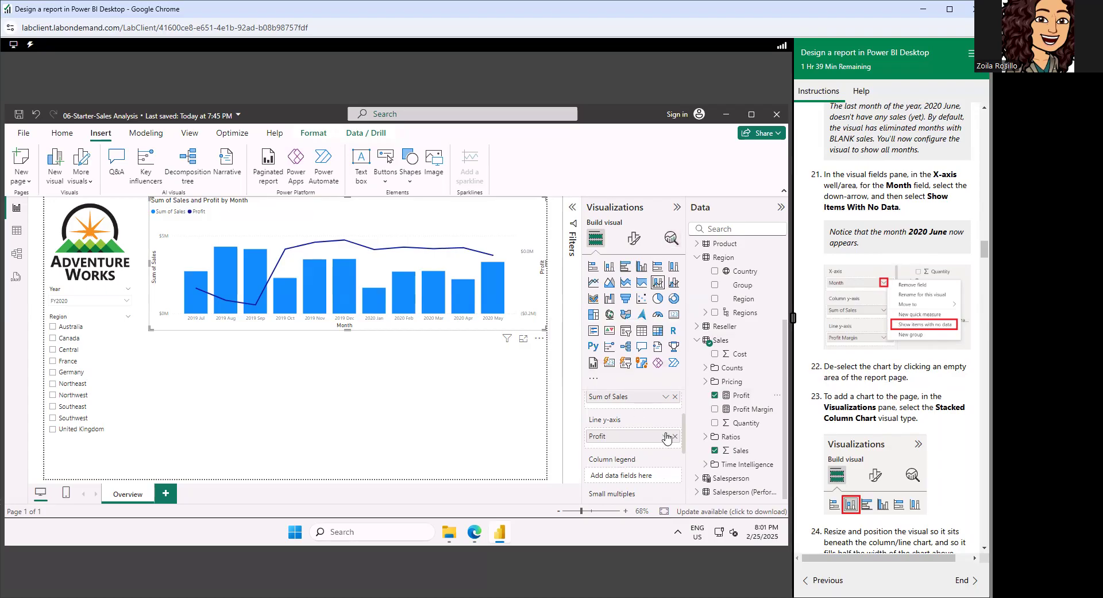
scroll(670, 437, "up", 2)
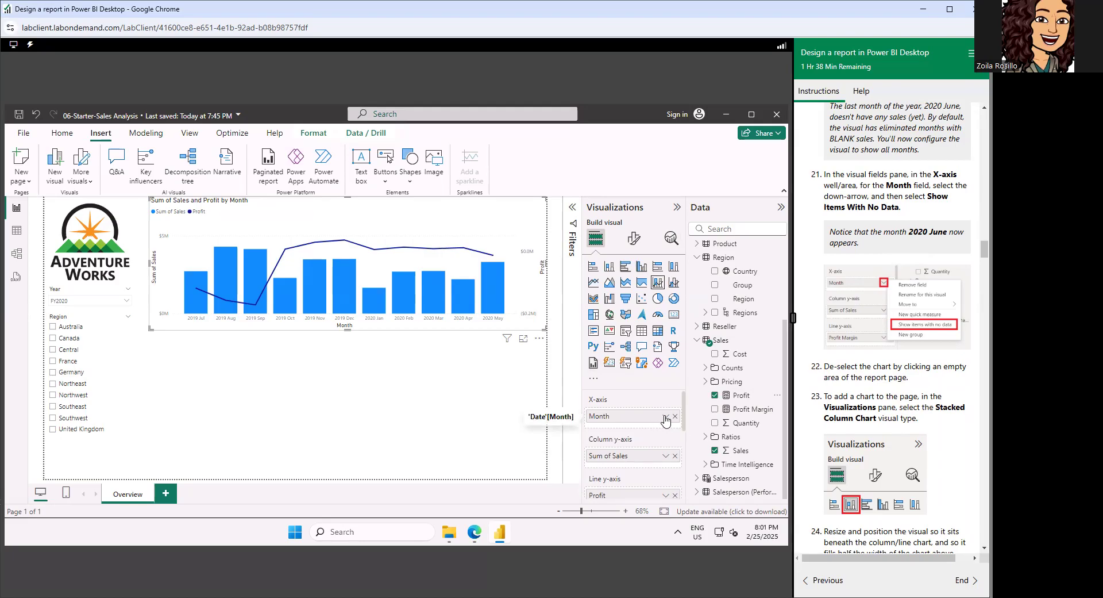
left_click(665, 417)
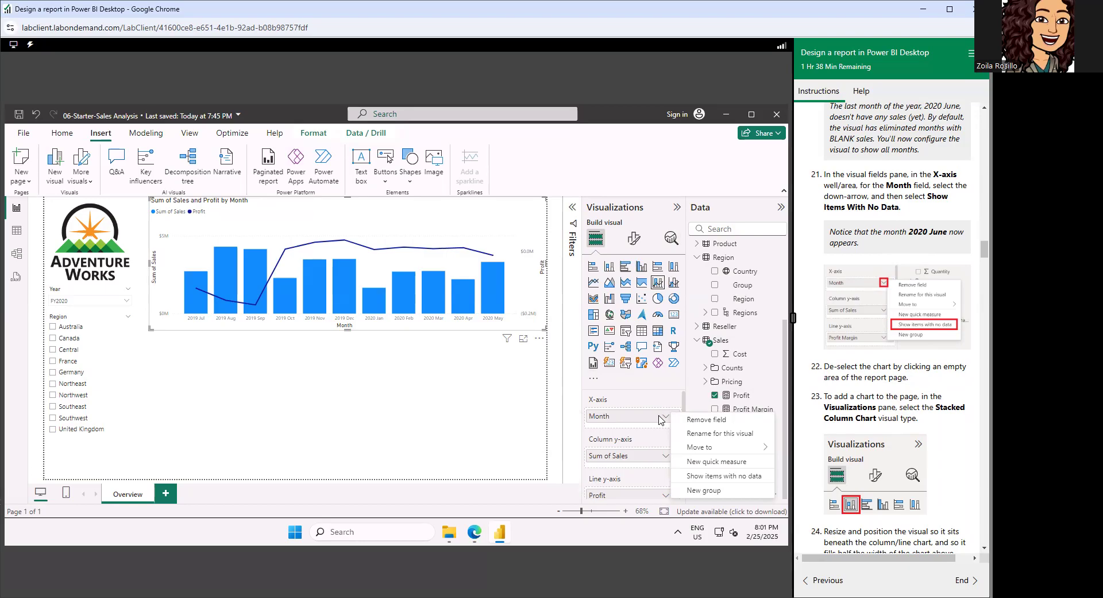
left_click(722, 477)
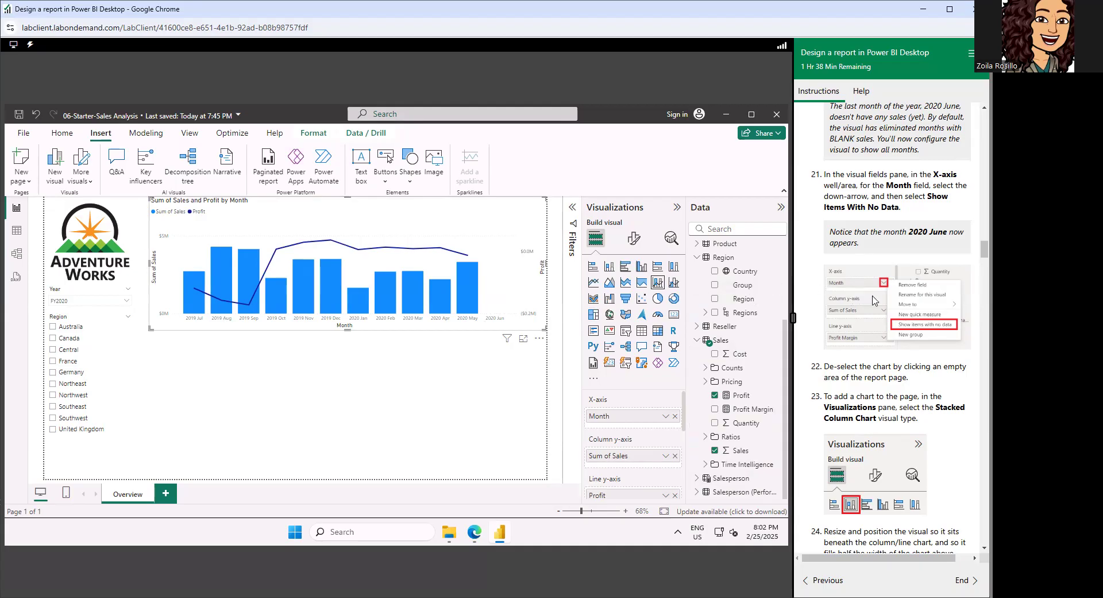
Deselect the line and stacked column chart and add a stacked column chart to the page.
scroll(883, 306, "down", 1)
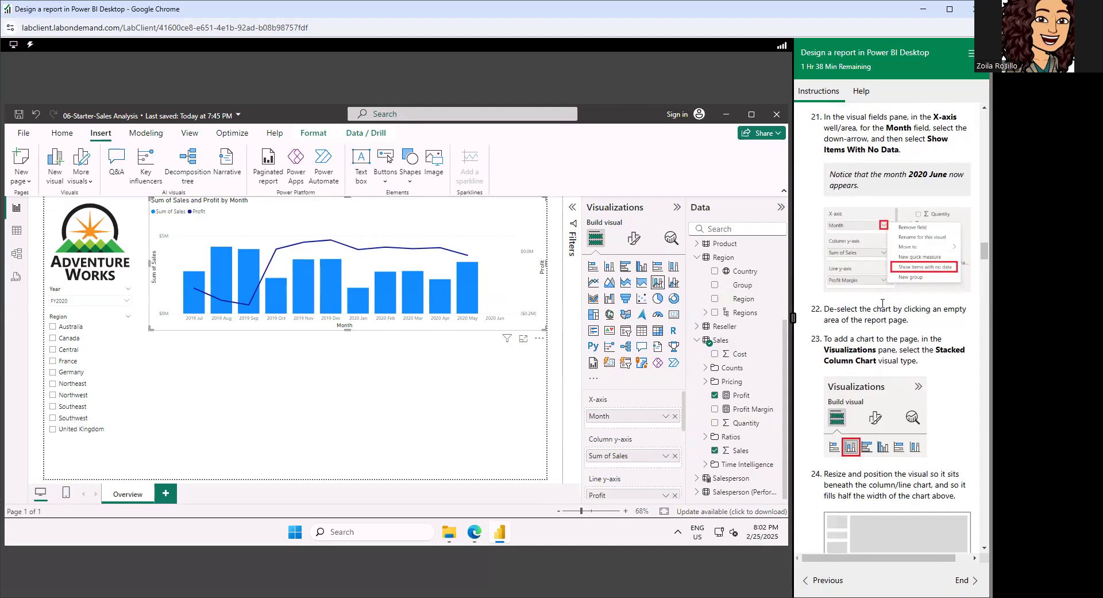
scroll(891, 282, "down", 1)
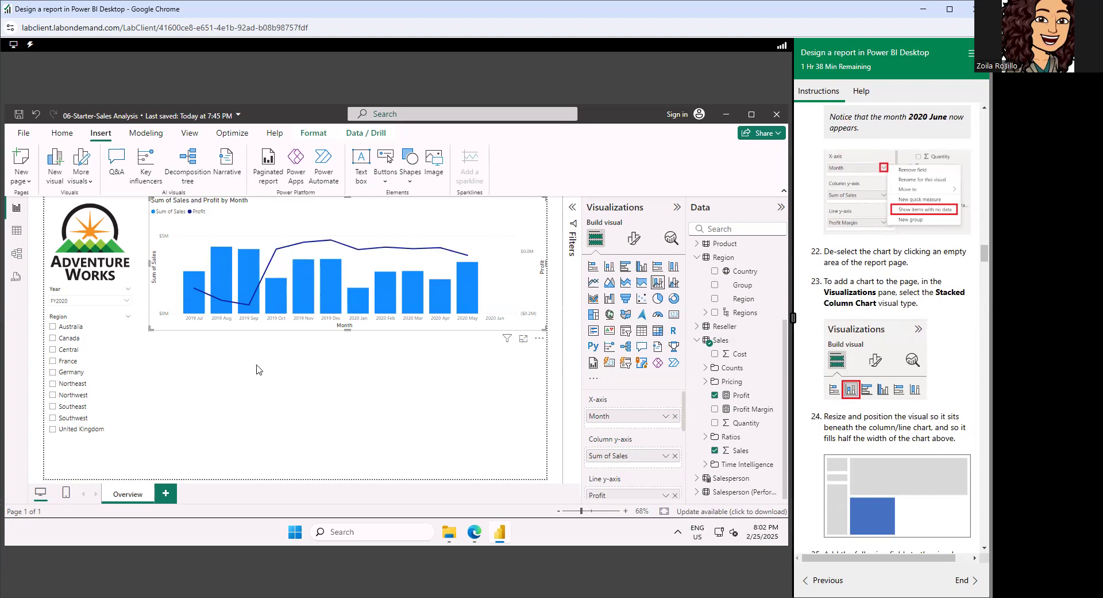
left_click(282, 372)
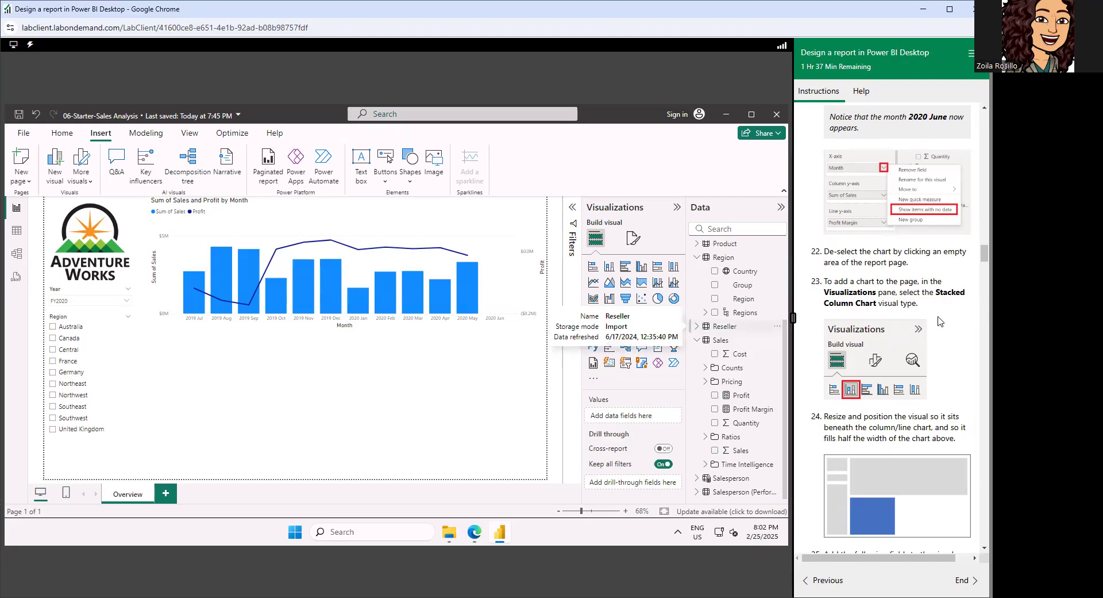
scroll(940, 322, "down", 1)
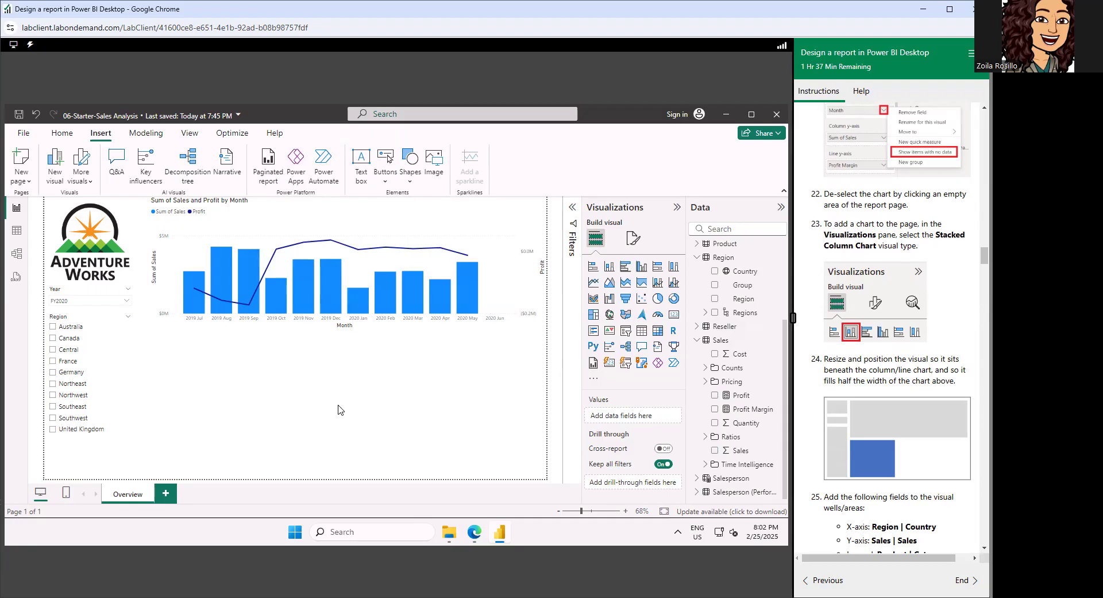
left_click(610, 268)
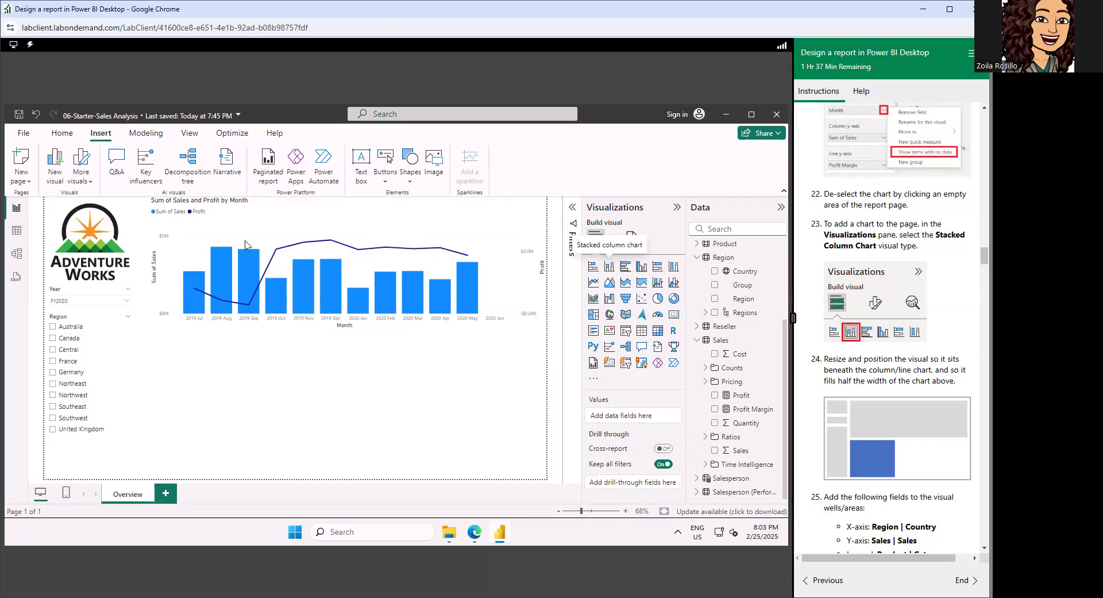
left_click(514, 274)
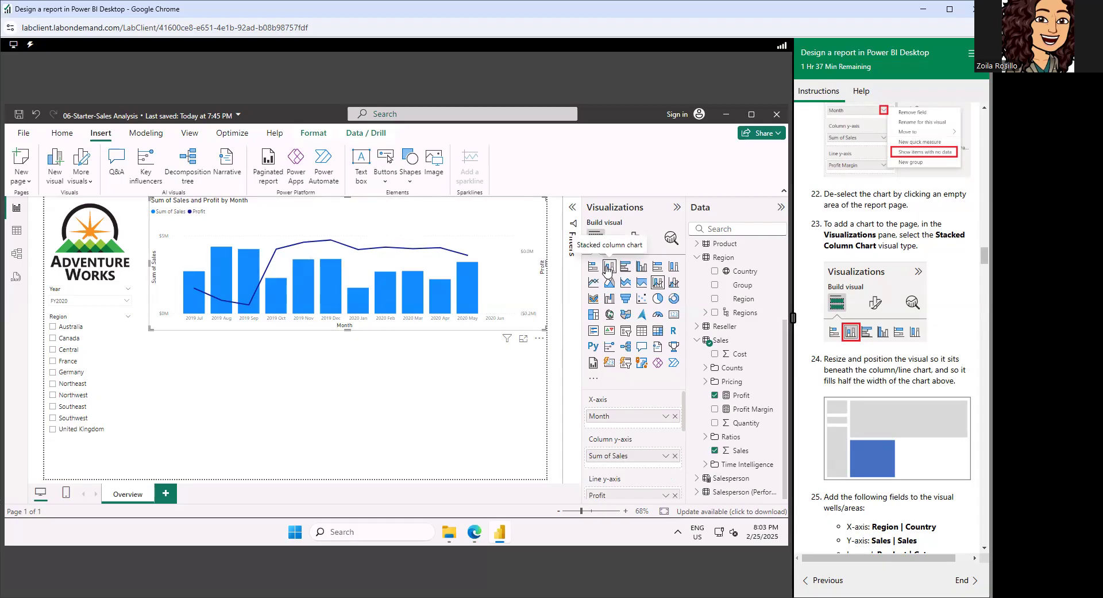
left_click(456, 401)
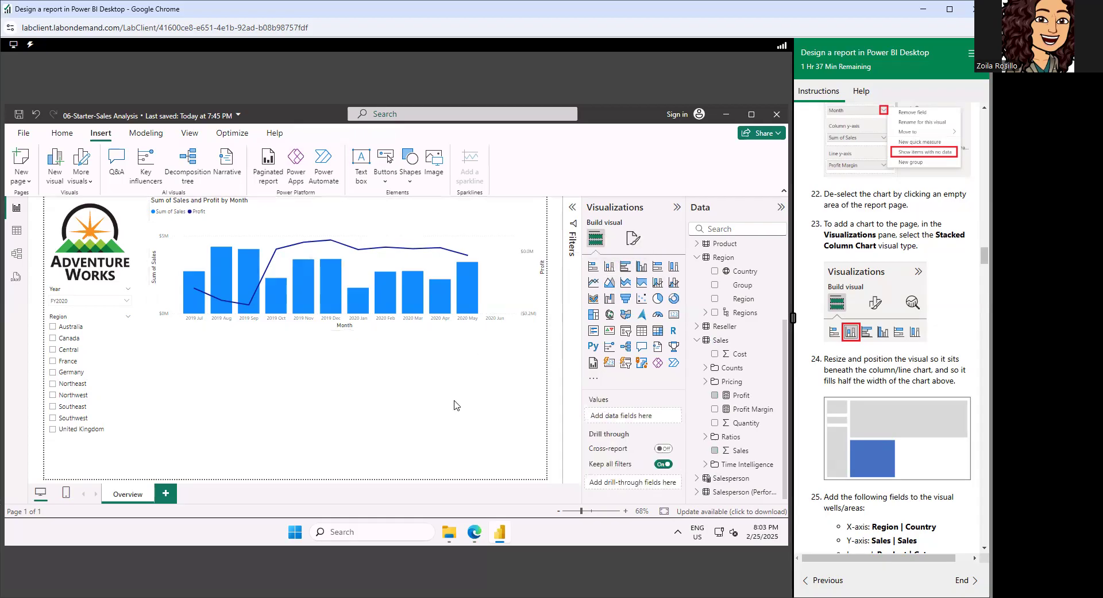
left_click(609, 267)
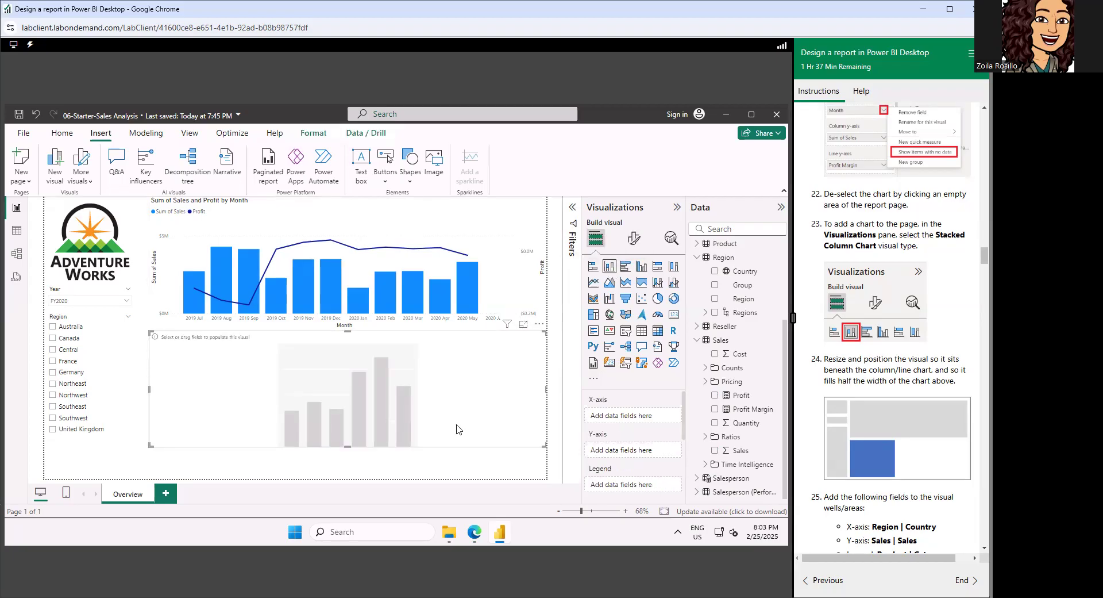
Narrow the stacked column chart beneath the line and column chart to roughly half of that chart's width.
scroll(943, 279, "down", 1)
scroll(943, 279, "down", 1)
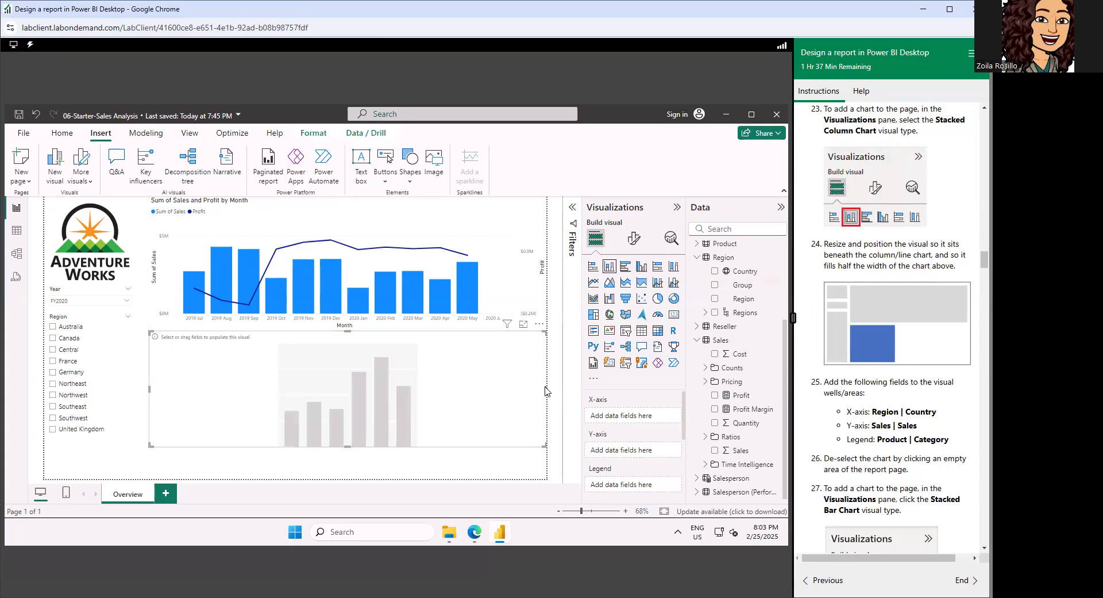
left_click_drag(548, 390, 324, 391)
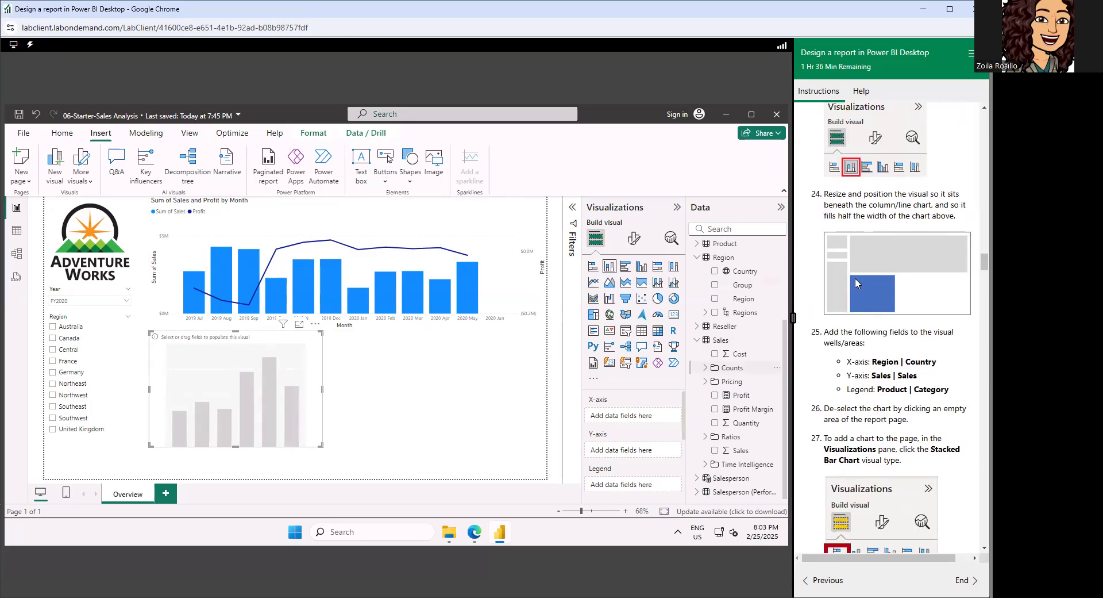
Assign the Region table's Country field to the stacked column chart's X-axis and the Sales table's Sales field to its Y-axis.
scroll(856, 281, "down", 1)
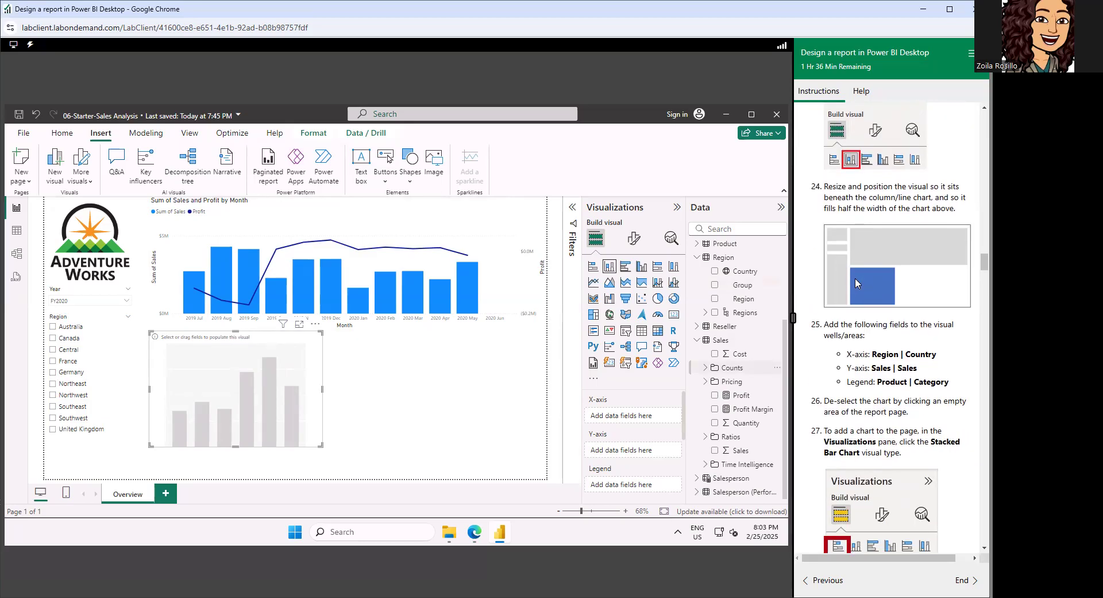
scroll(855, 278, "down", 2)
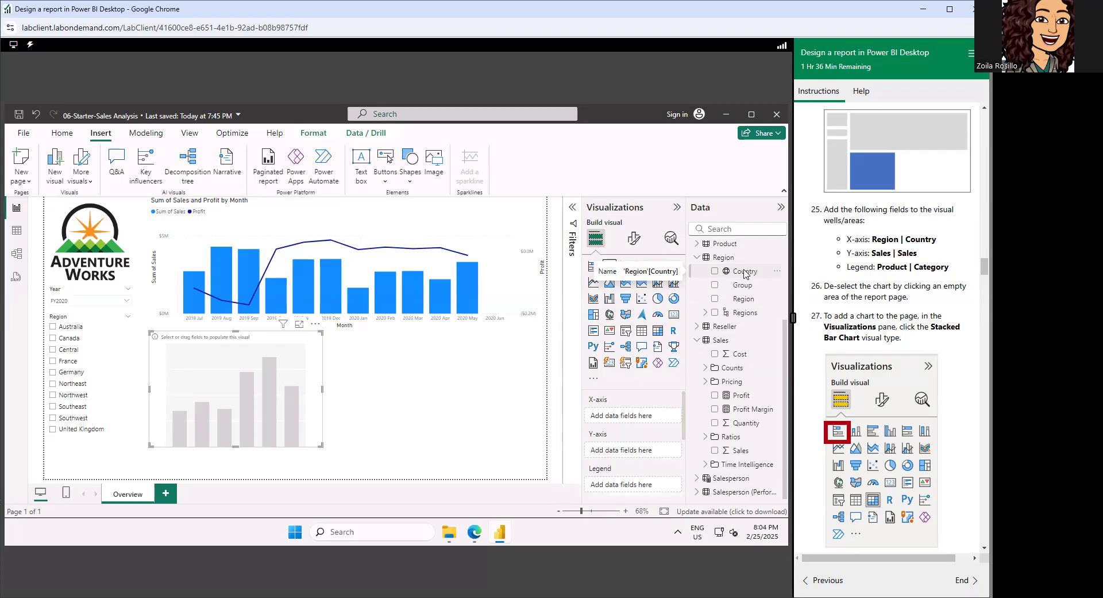
left_click_drag(745, 275, 636, 416)
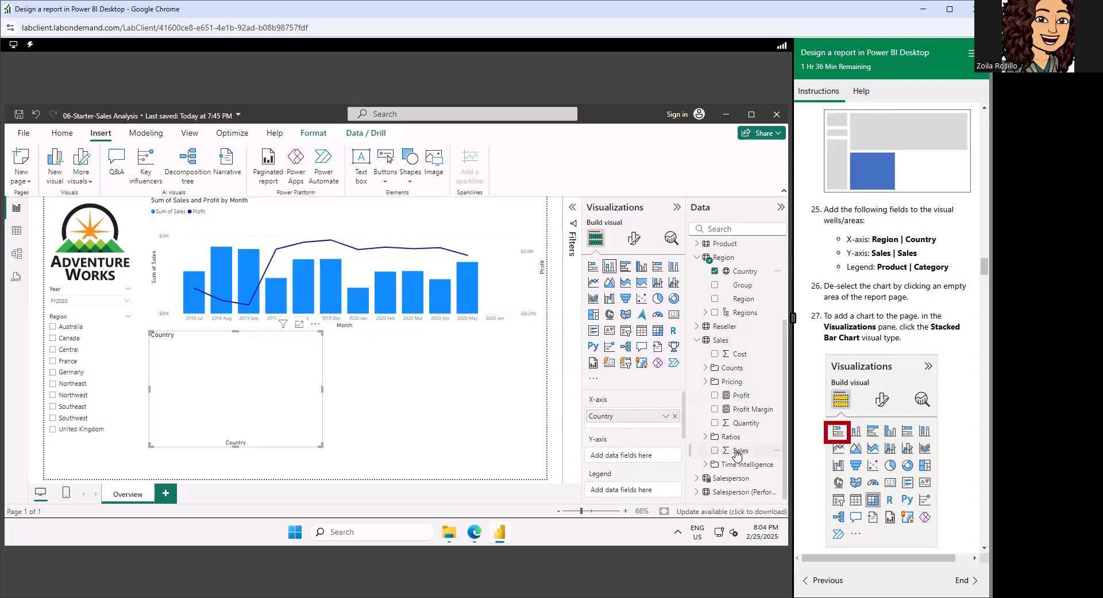
left_click_drag(737, 455, 631, 458)
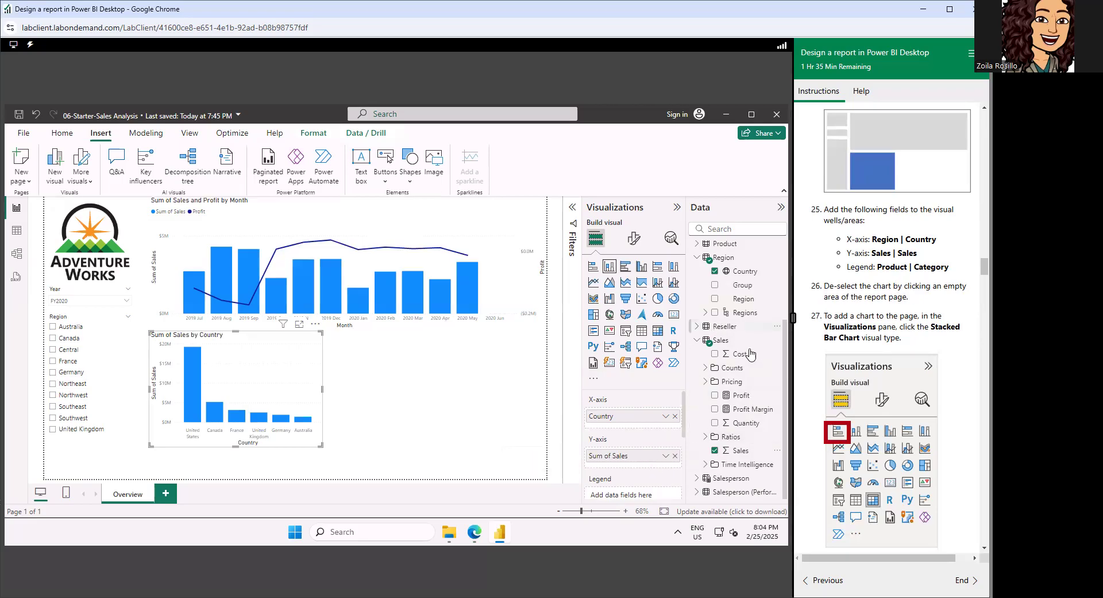
Assign the Product table's Category field to the stacked column chart's Legend.
left_click(695, 245)
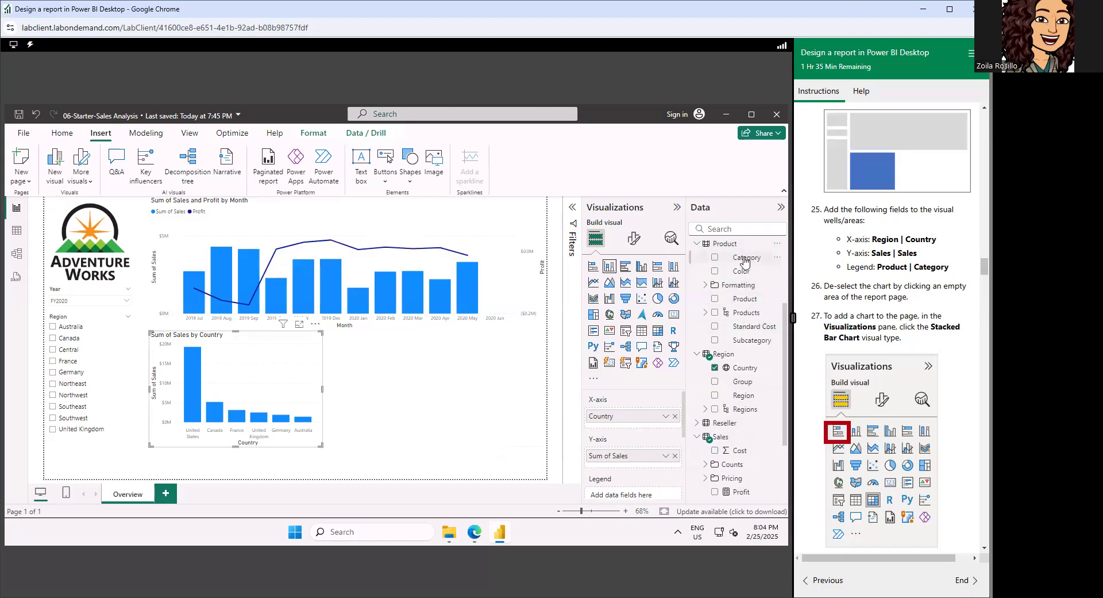
mouse_move(745, 262)
left_mouse_down()
mouse_move(718, 373)
mouse_move(632, 495)
mouse_move(657, 395)
mouse_move(623, 468)
mouse_move(618, 426)
mouse_move(597, 402)
mouse_move(629, 488)
mouse_move(746, 306)
mouse_move(750, 258)
left_mouse_up()
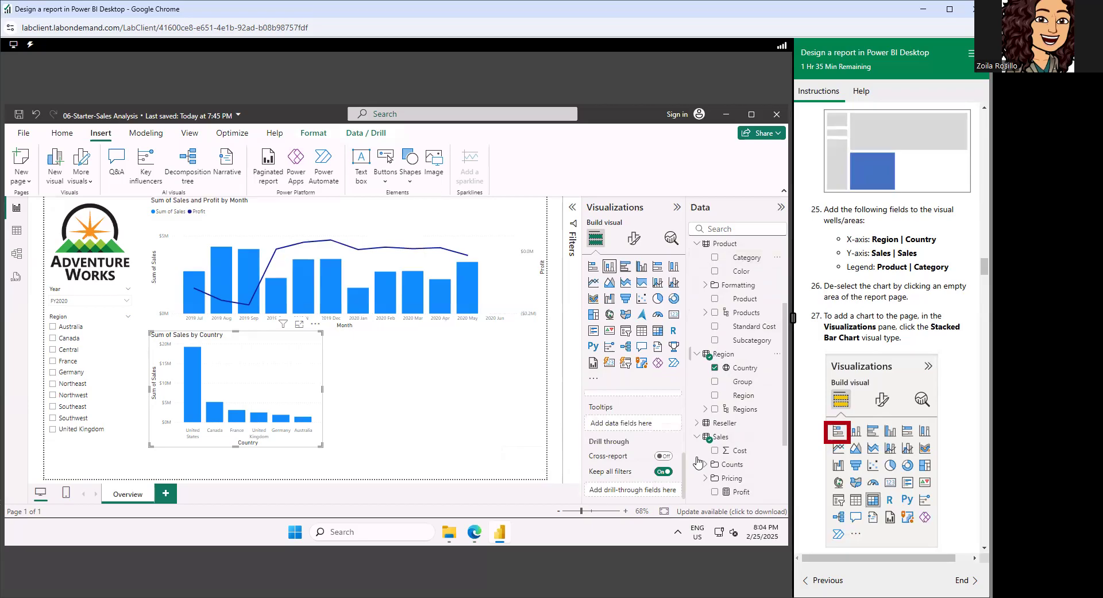
scroll(688, 457, "up", 5)
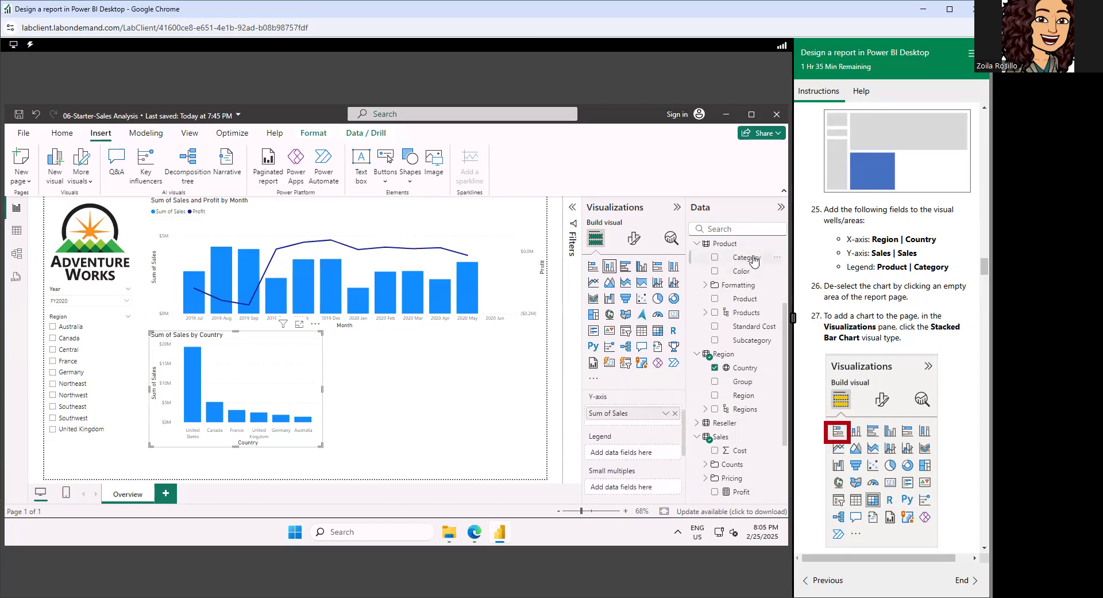
left_click_drag(753, 262, 609, 442)
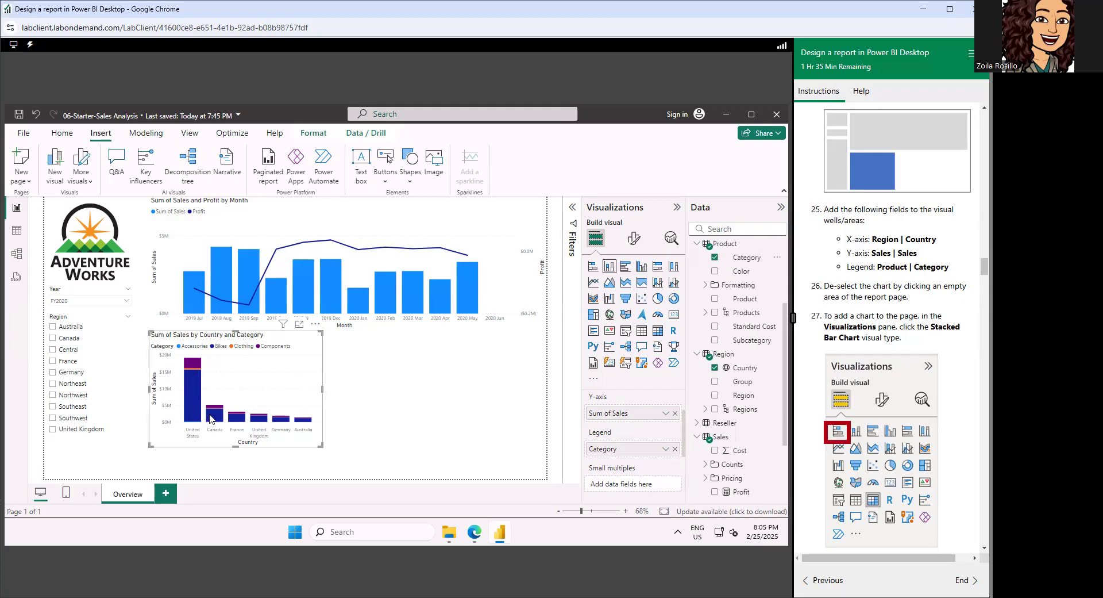
mouse_move(223, 422)
mouse_move(191, 380)
mouse_move(684, 431)
left_mouse_down()
mouse_move(682, 410)
mouse_move(683, 424)
left_mouse_up()
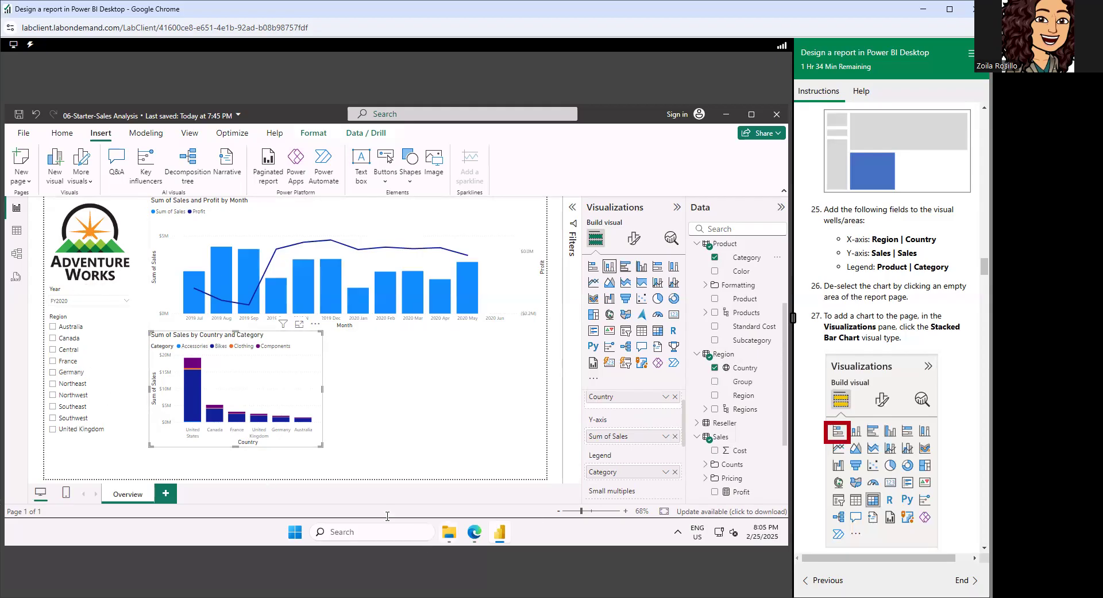
Deselect the stacked column chart and add a stacked bar chart in the free space beside it.
scroll(933, 370, "down", 2)
scroll(934, 371, "down", 3)
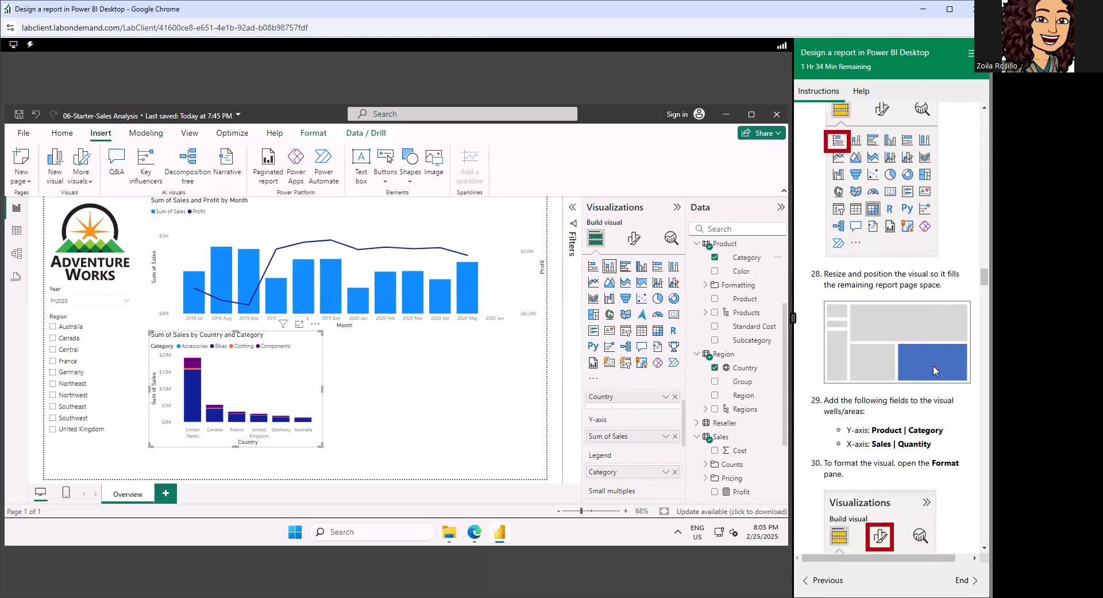
scroll(933, 368, "down", 1)
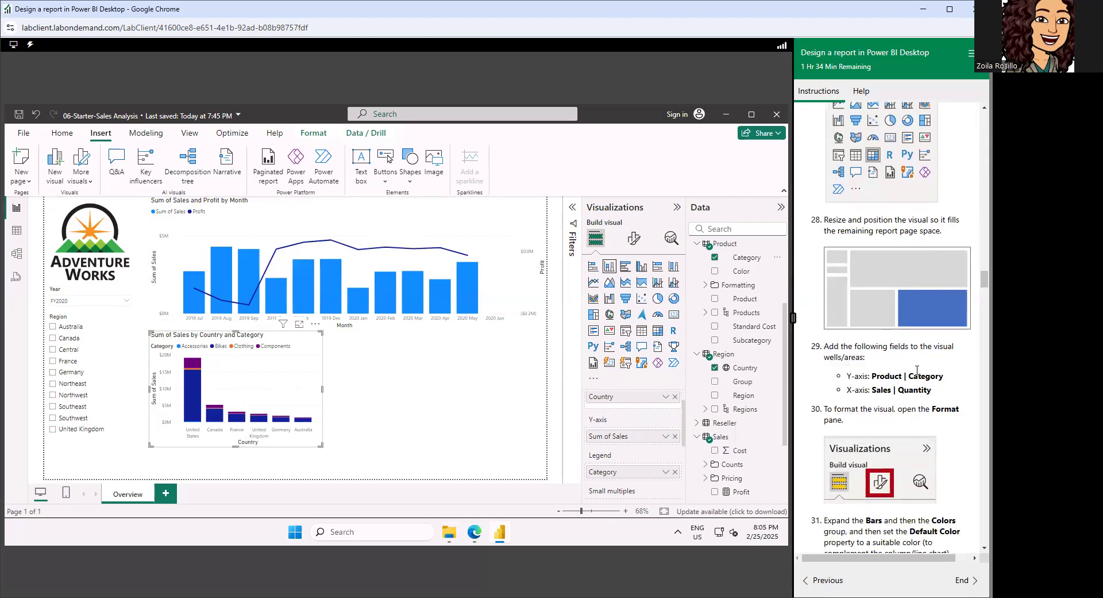
scroll(917, 371, "up", 4)
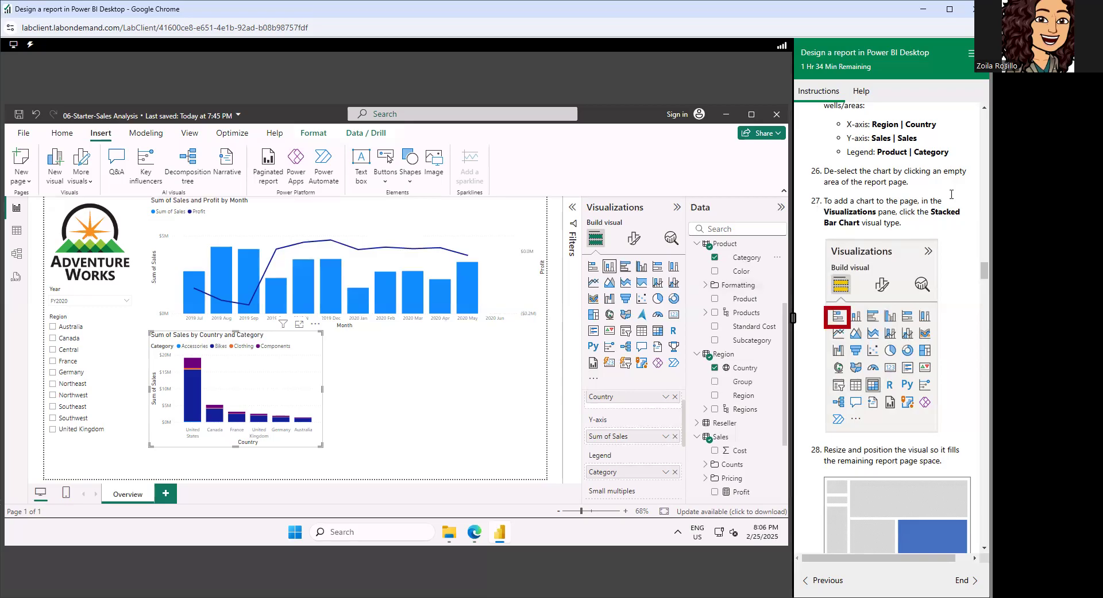
left_click(400, 392)
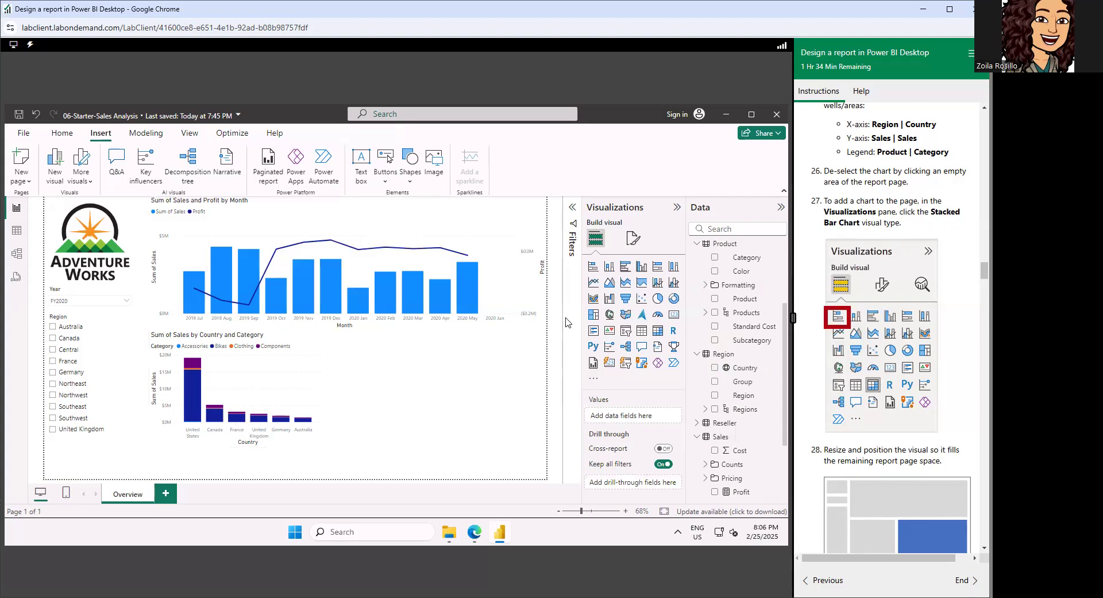
scroll(869, 223, "down", 1)
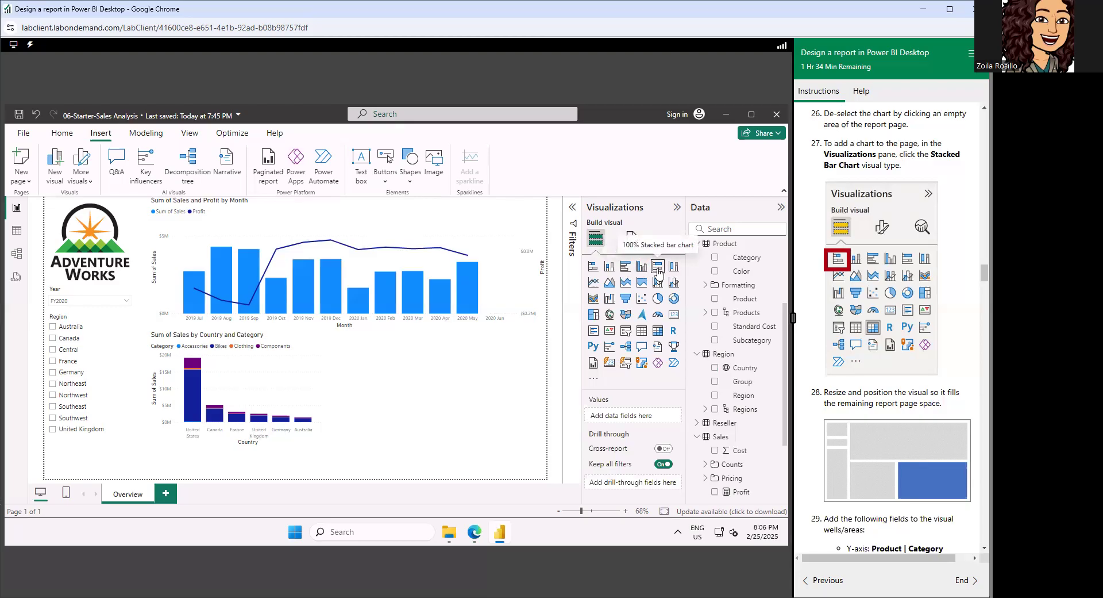
left_click(593, 267)
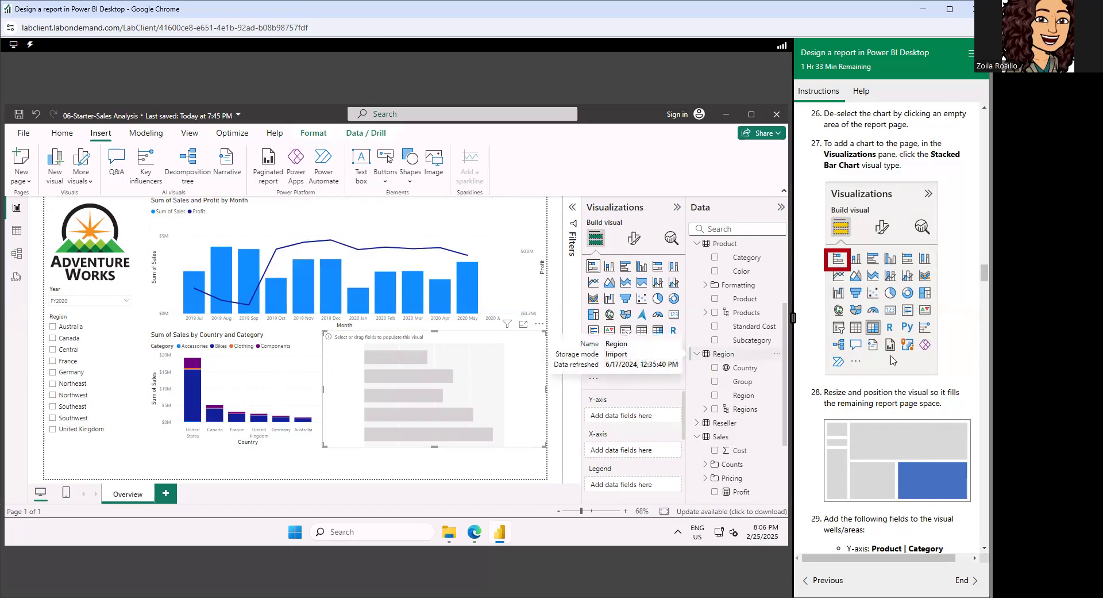
Extend the stacked bar and stacked column charts down to the page's lower edge, leaving a narrow gap between them.
scroll(893, 361, "down", 3)
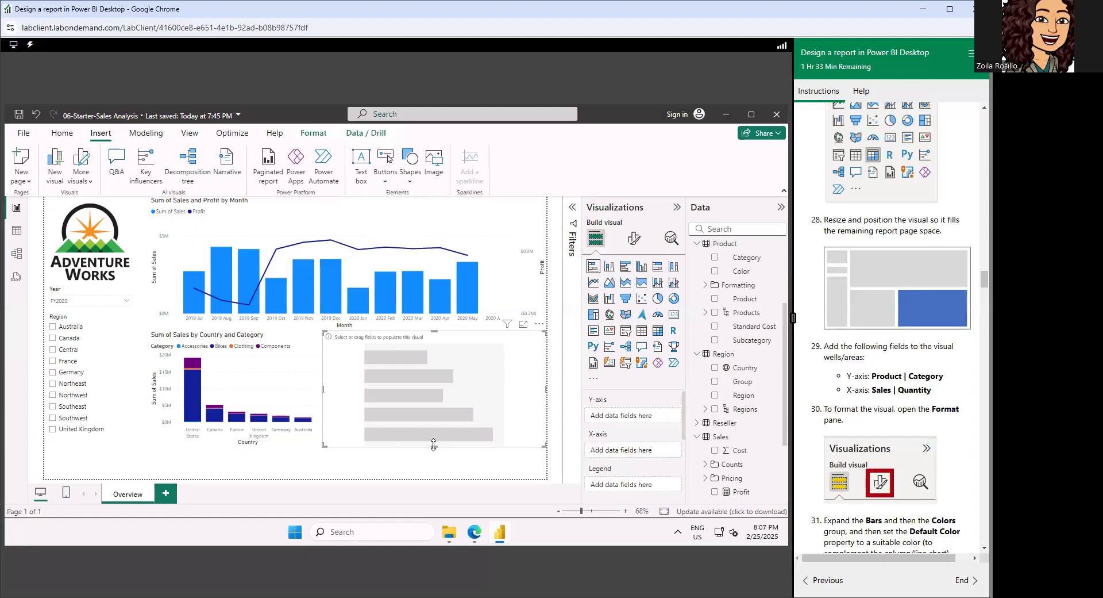
left_click_drag(434, 444, 434, 473)
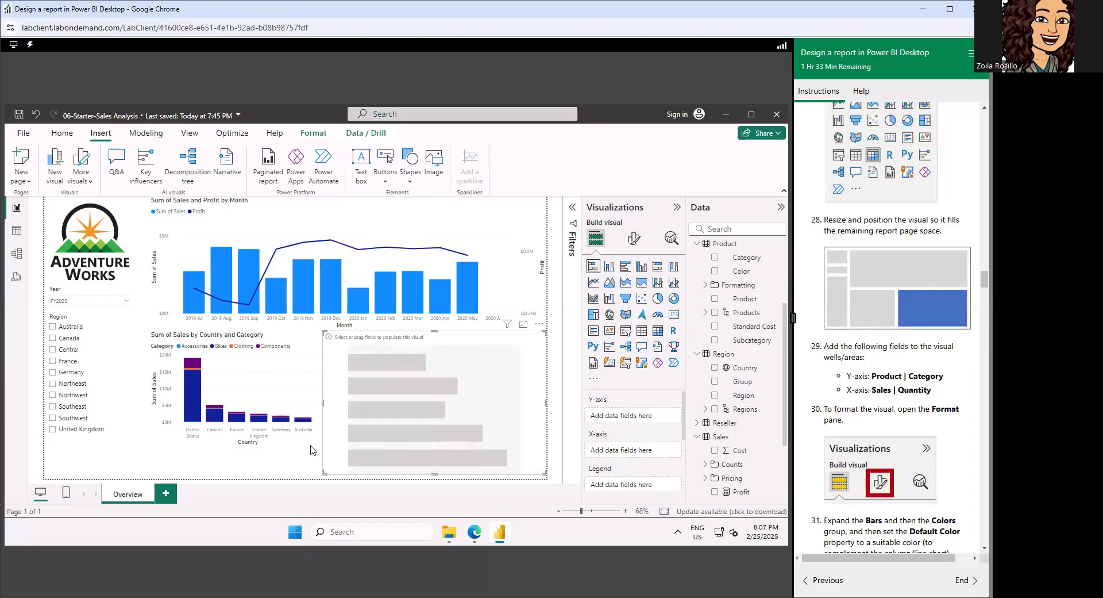
left_click(207, 440)
left_click_drag(232, 459, 230, 483)
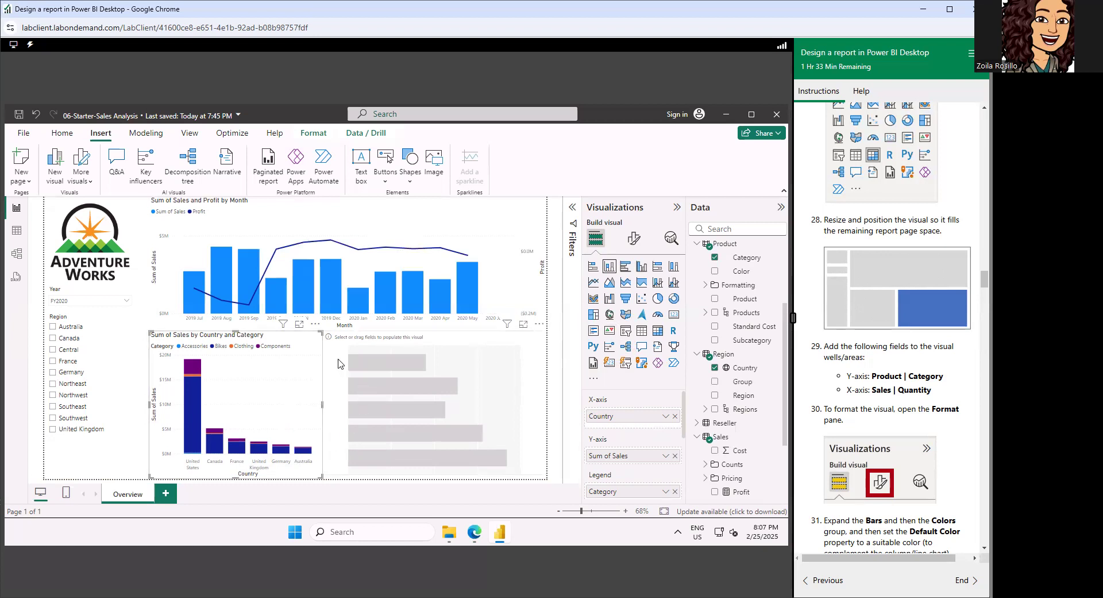
left_click(323, 406)
left_click_drag(323, 406, 330, 401)
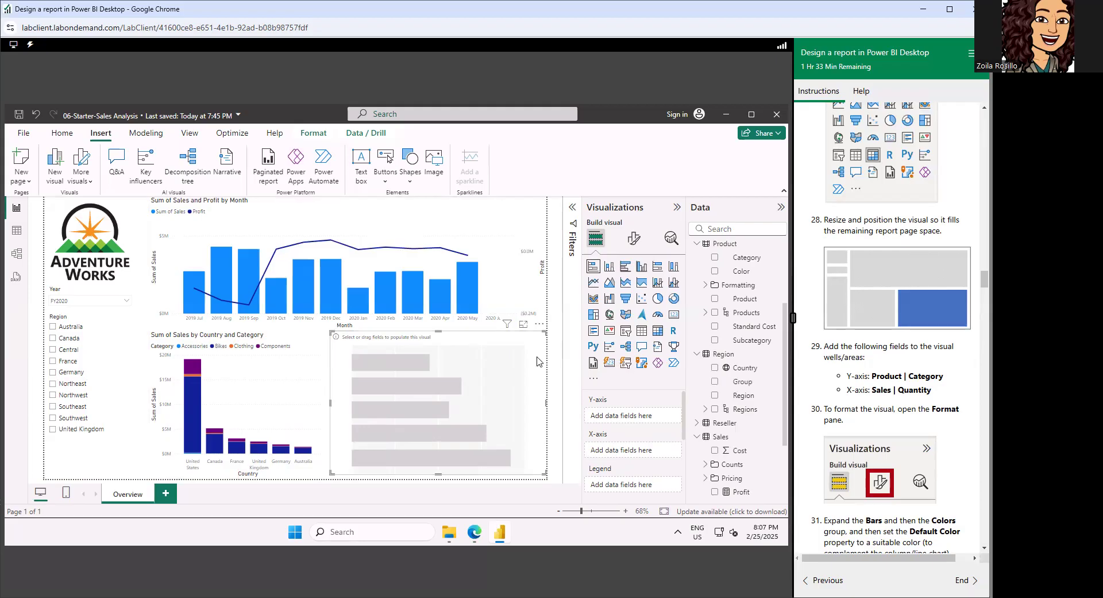
Assign the Product table's Category field to the stacked bar chart's Y-axis and the Sales table's Quantity field to its X-axis.
scroll(900, 283, "down", 2)
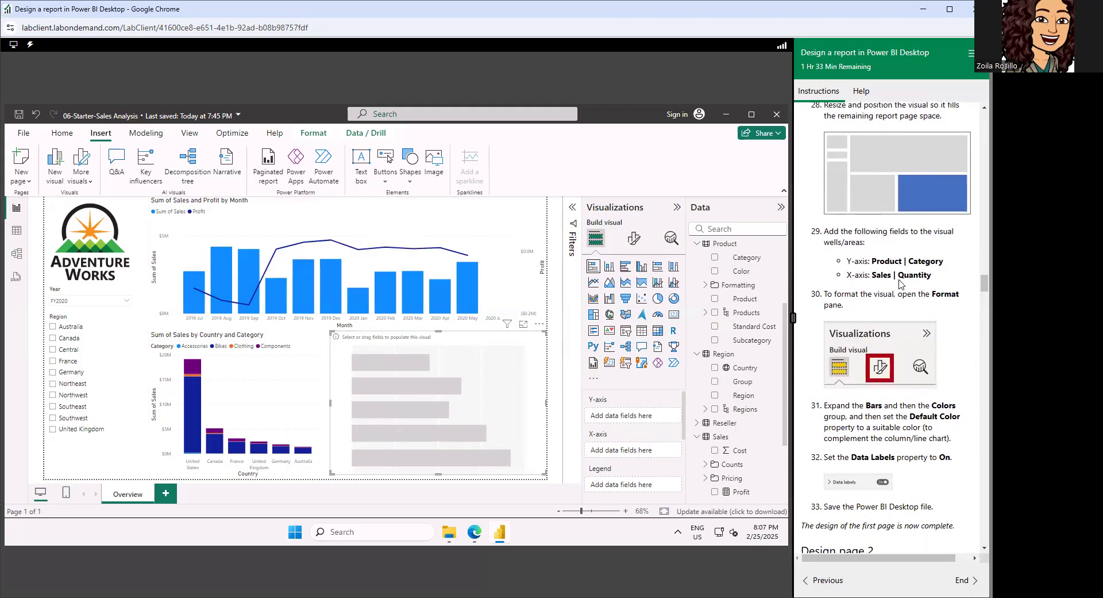
scroll(900, 283, "down", 1)
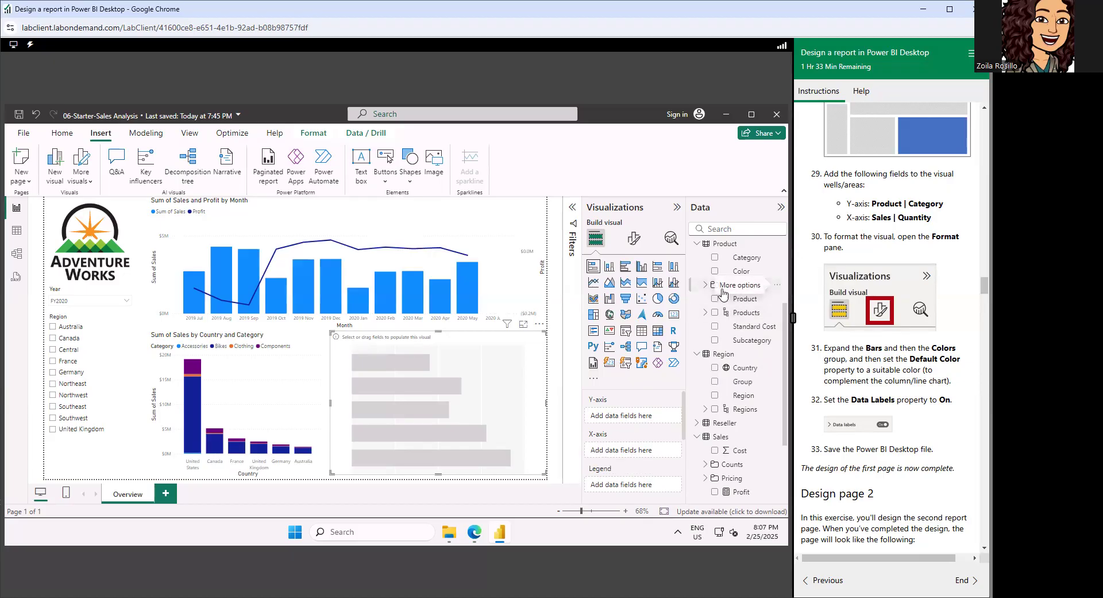
left_click_drag(747, 260, 631, 418)
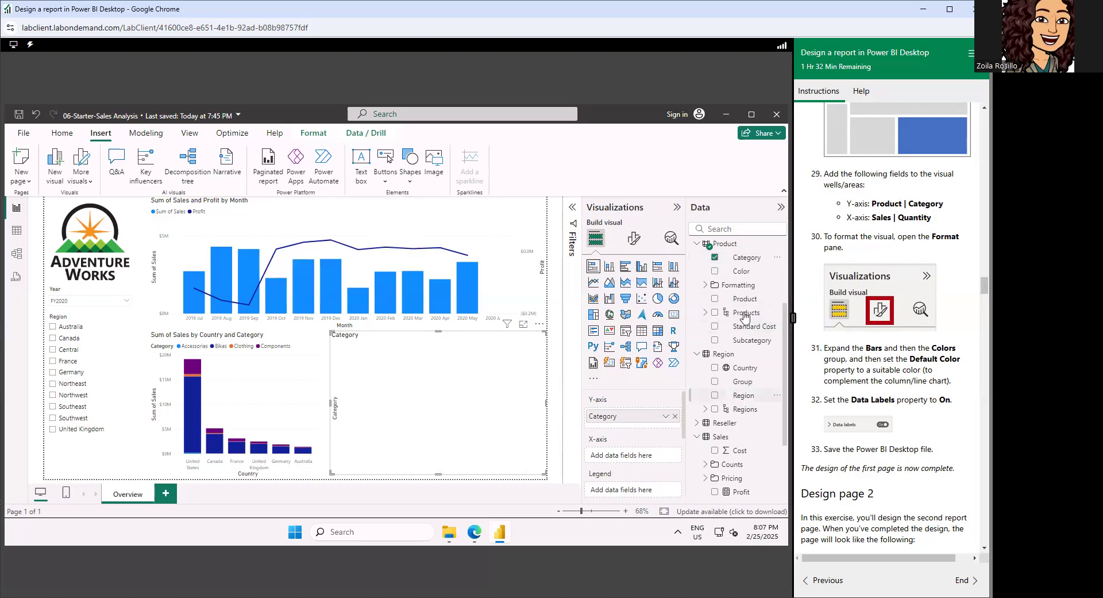
scroll(727, 356, "down", 3)
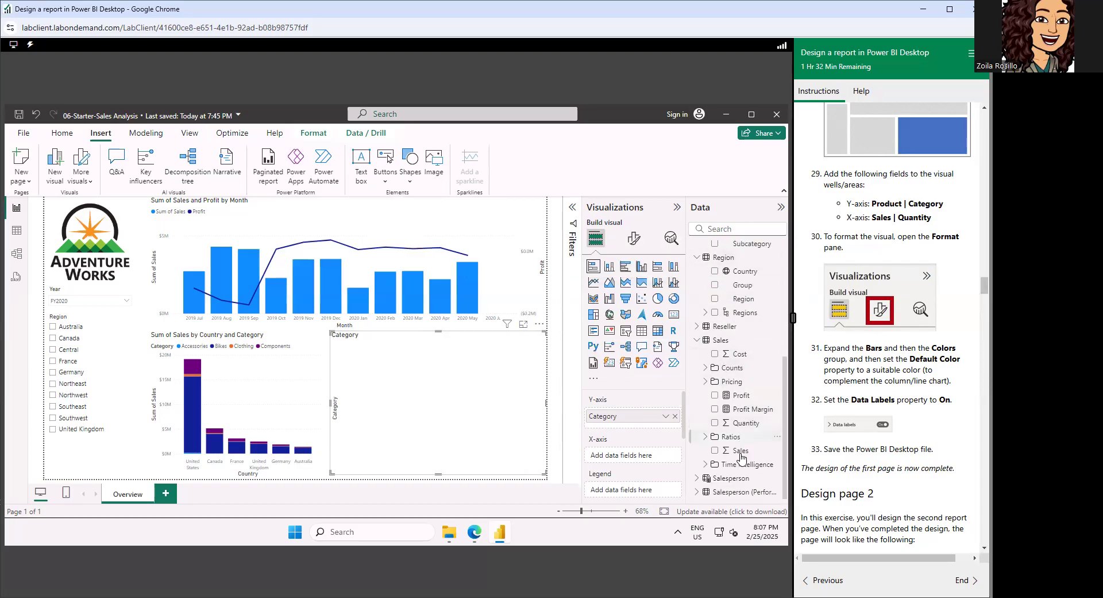
left_click_drag(748, 426, 631, 458)
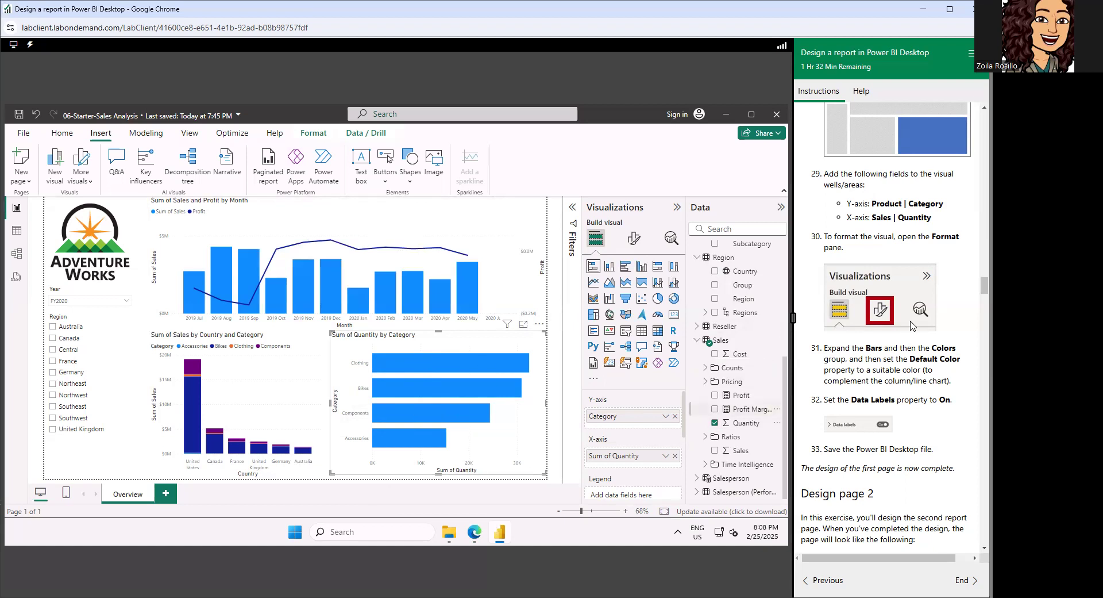
Set the color of all bars in the stacked bar chart to dark blue to complement the column and line chart.
scroll(913, 326, "down", 1)
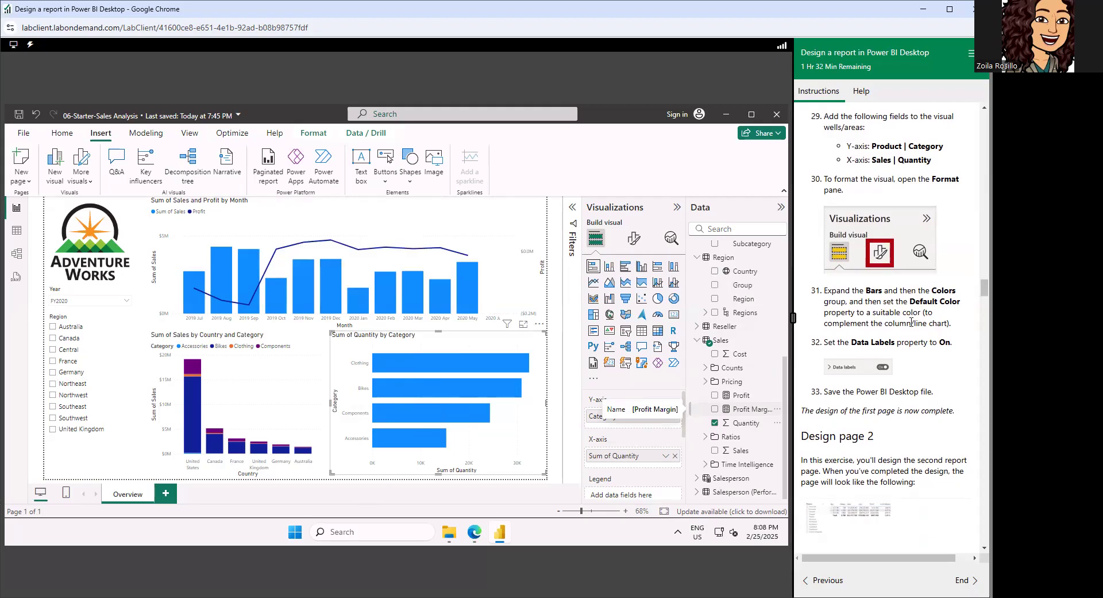
left_click(634, 240)
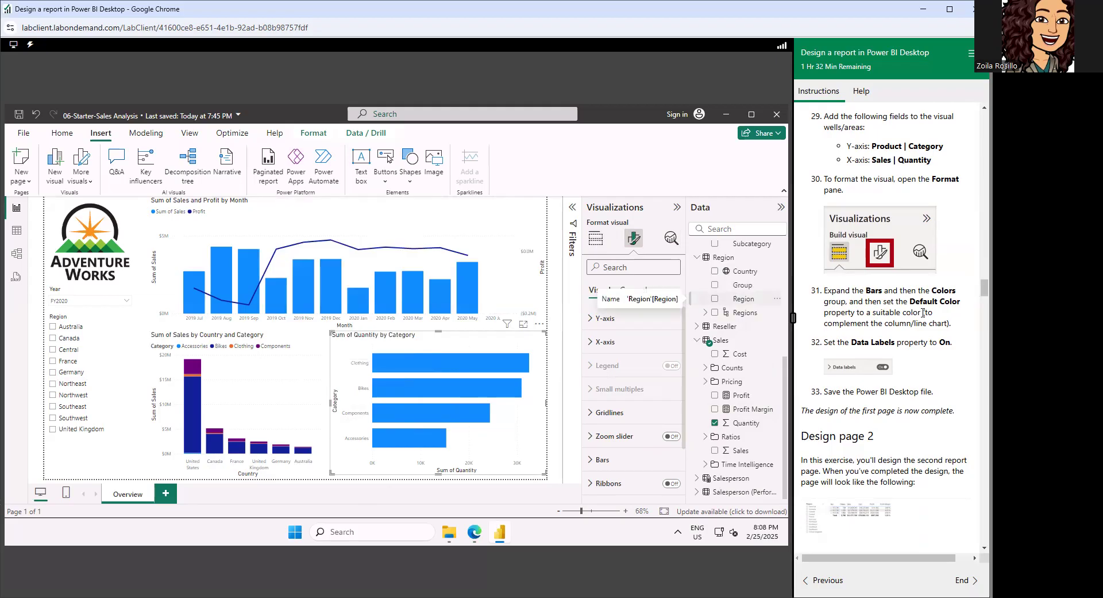
scroll(923, 313, "down", 1)
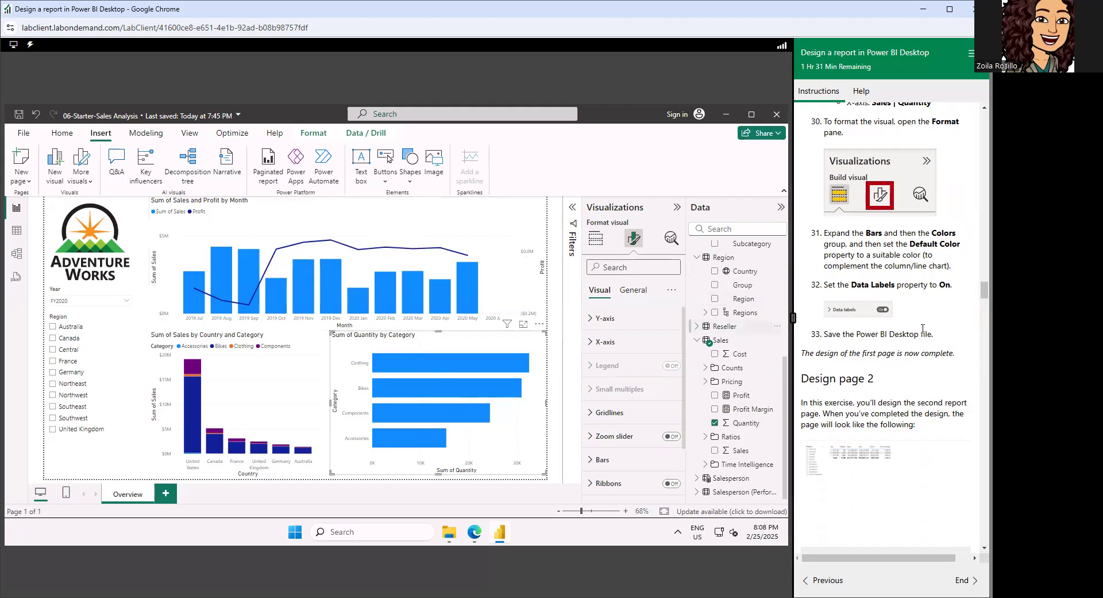
left_click(593, 461)
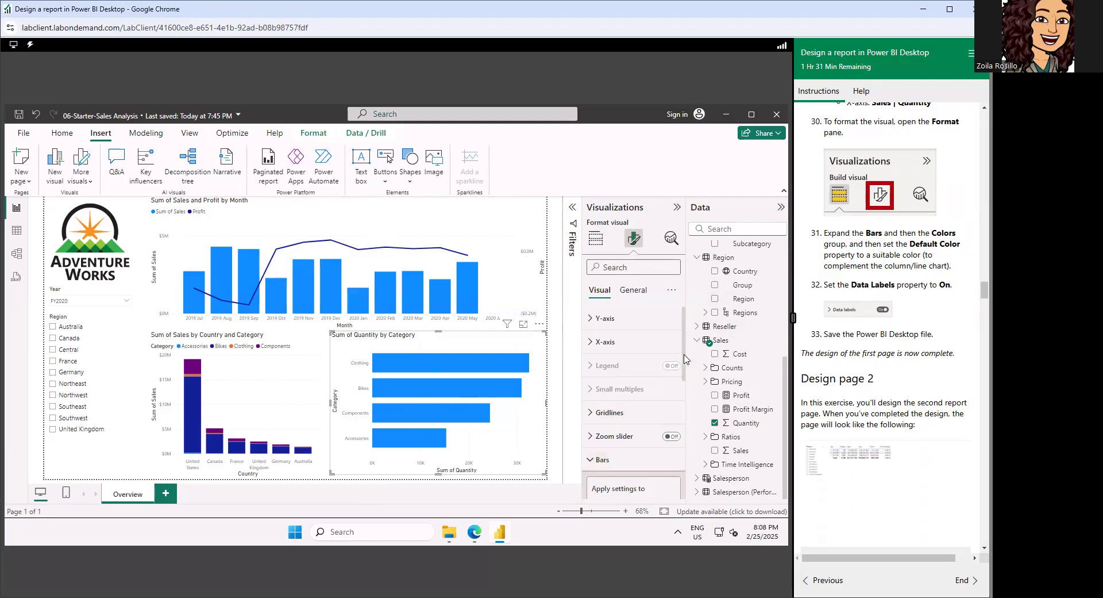
left_click_drag(684, 355, 683, 405)
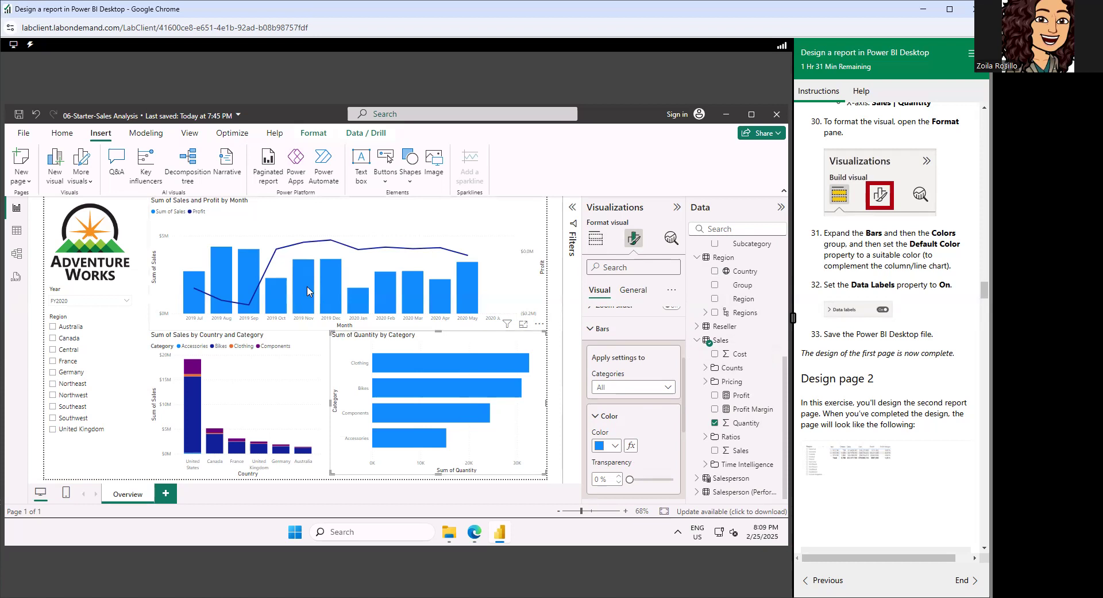
left_click(615, 446)
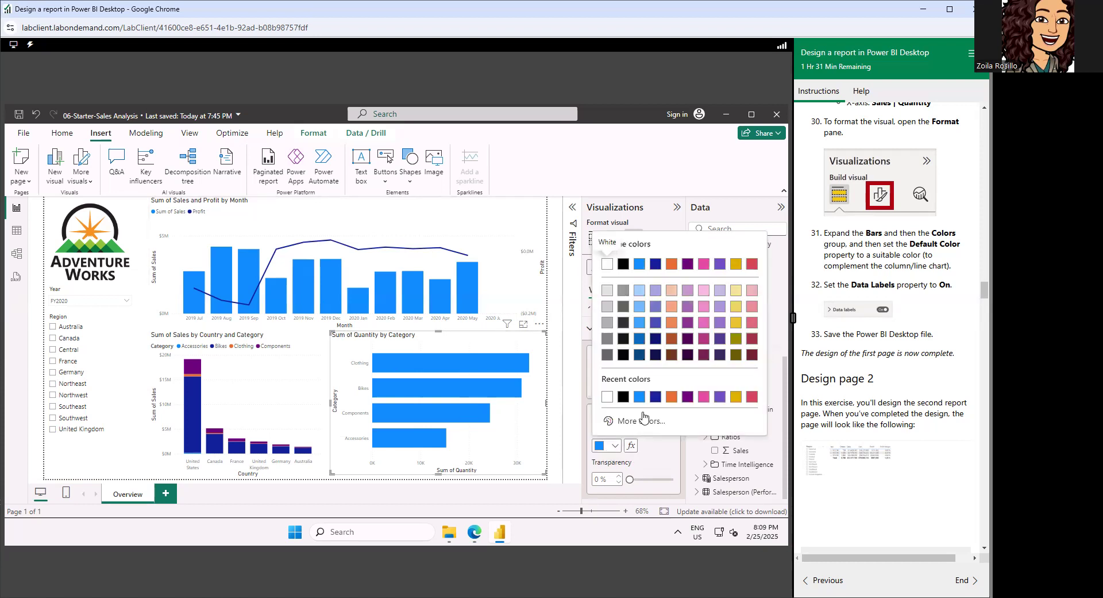
left_click(656, 396)
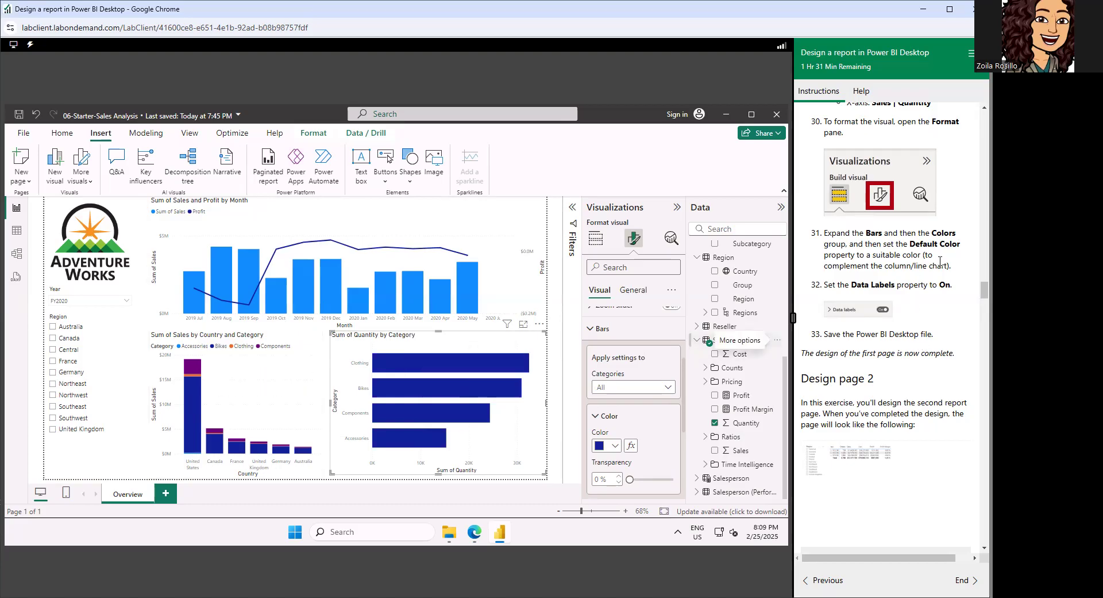
Turn on data labels for the stacked bar chart of quantity by category.
scroll(941, 282, "down", 1)
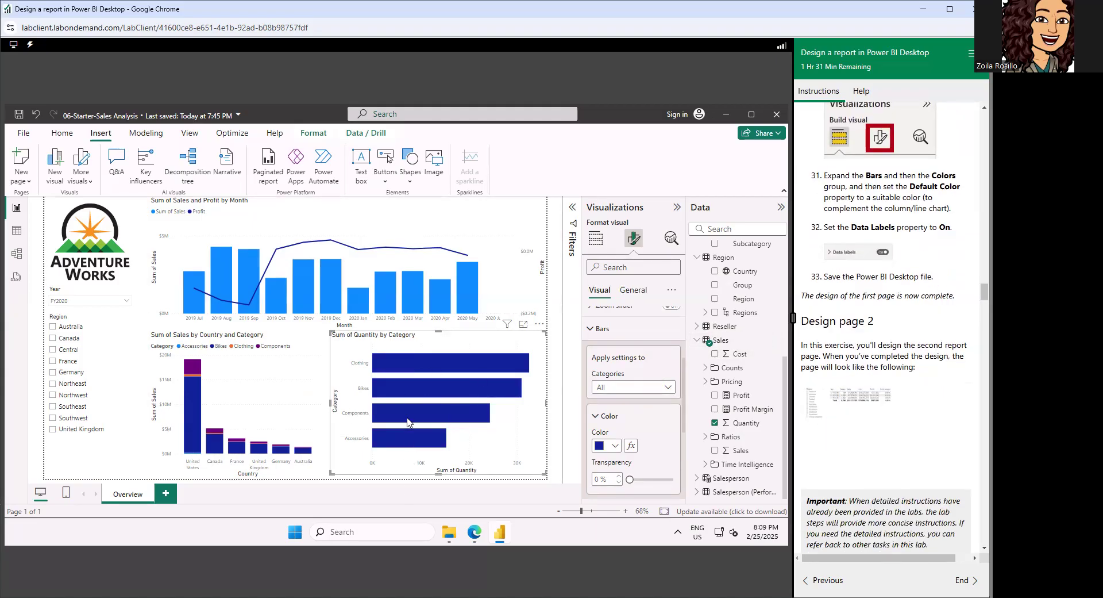
mouse_move(407, 422)
scroll(654, 426, "down", 2)
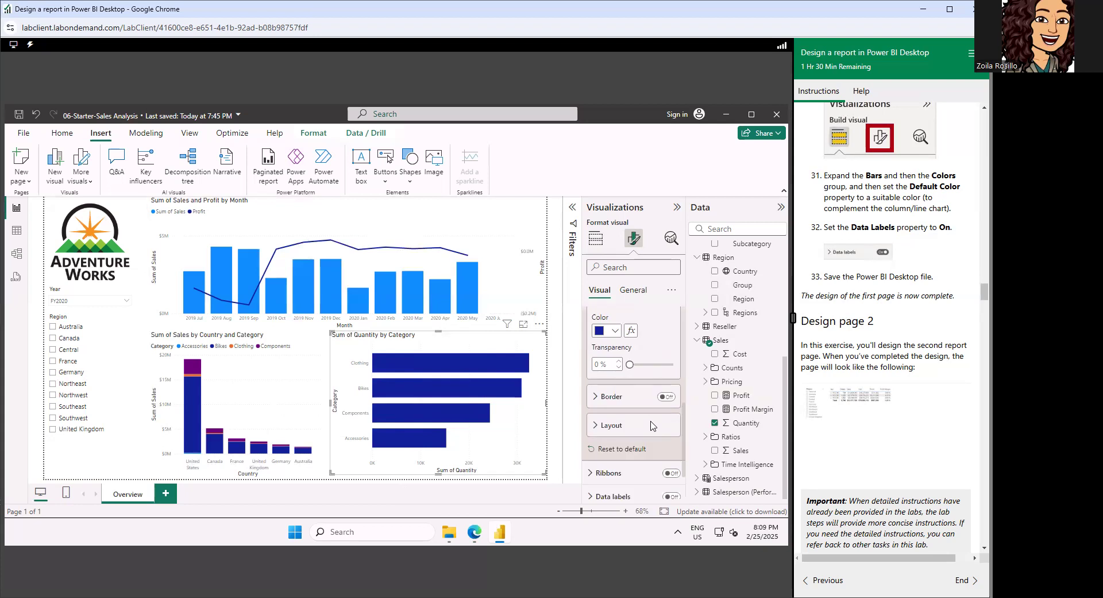
scroll(632, 472, "down", 2)
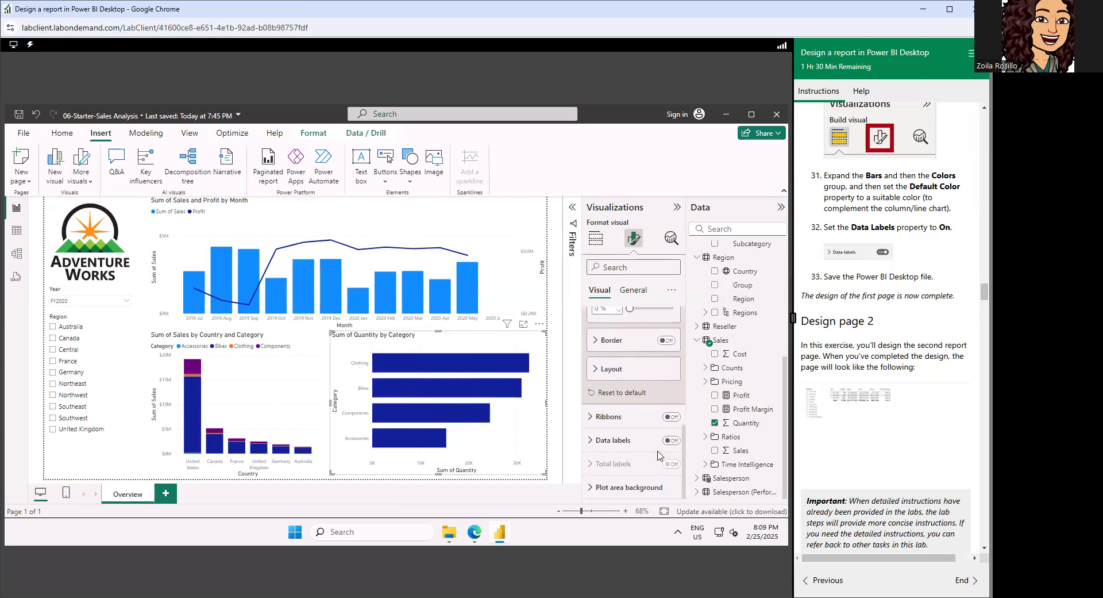
left_click(592, 443)
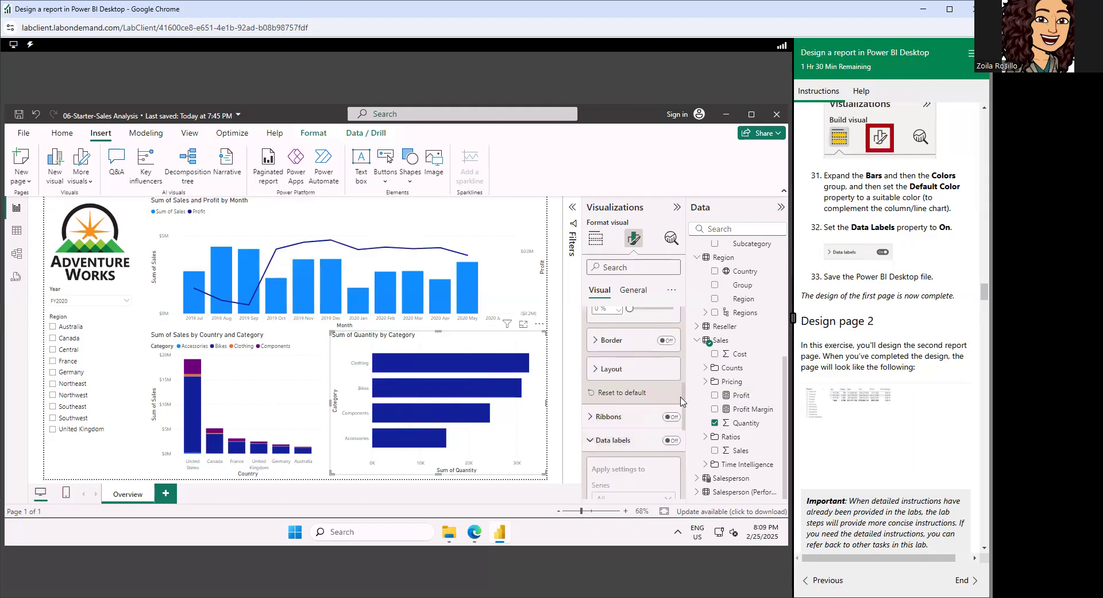
left_click_drag(683, 401, 683, 425)
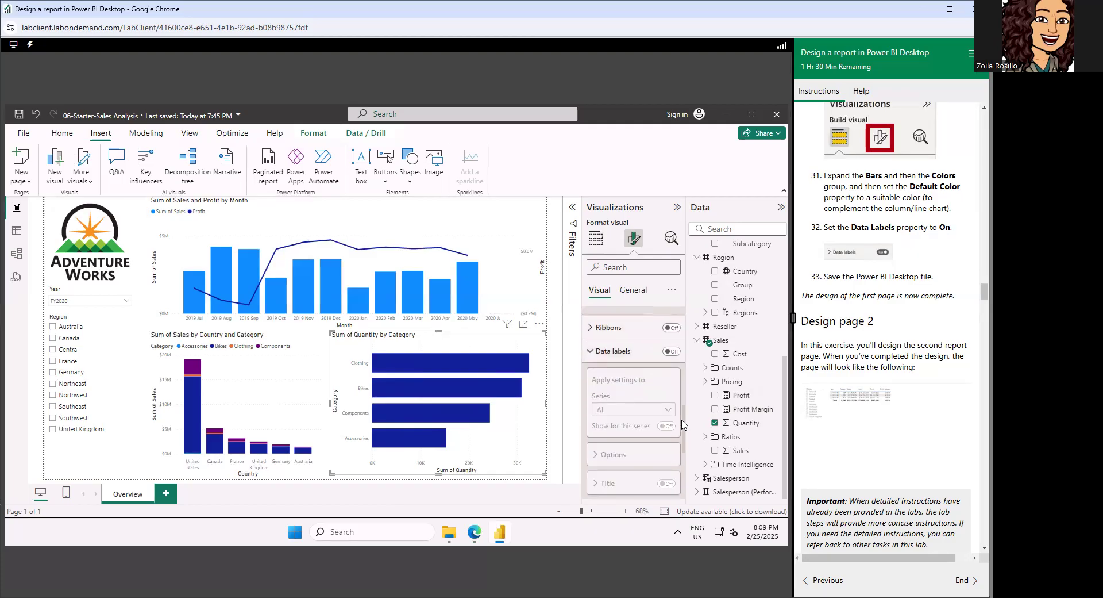
left_click(671, 351)
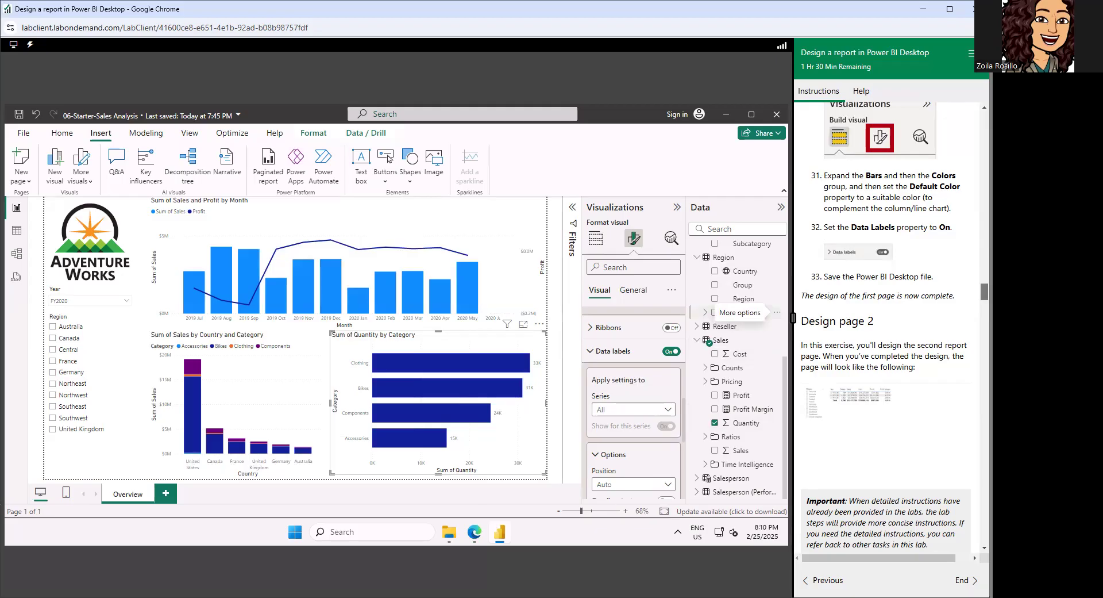
left_click_drag(984, 292, 985, 295)
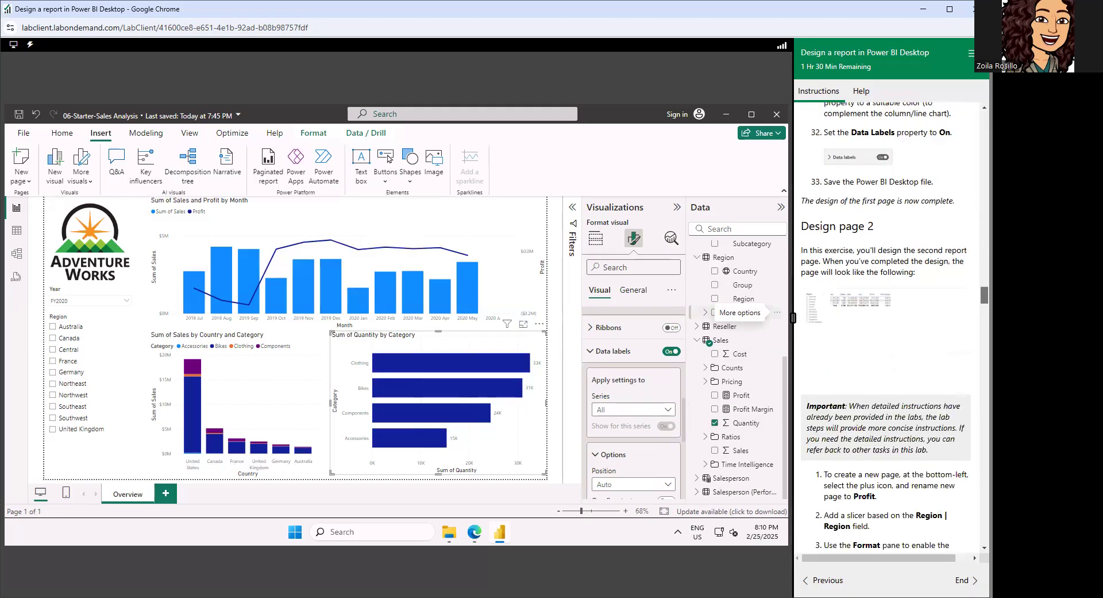